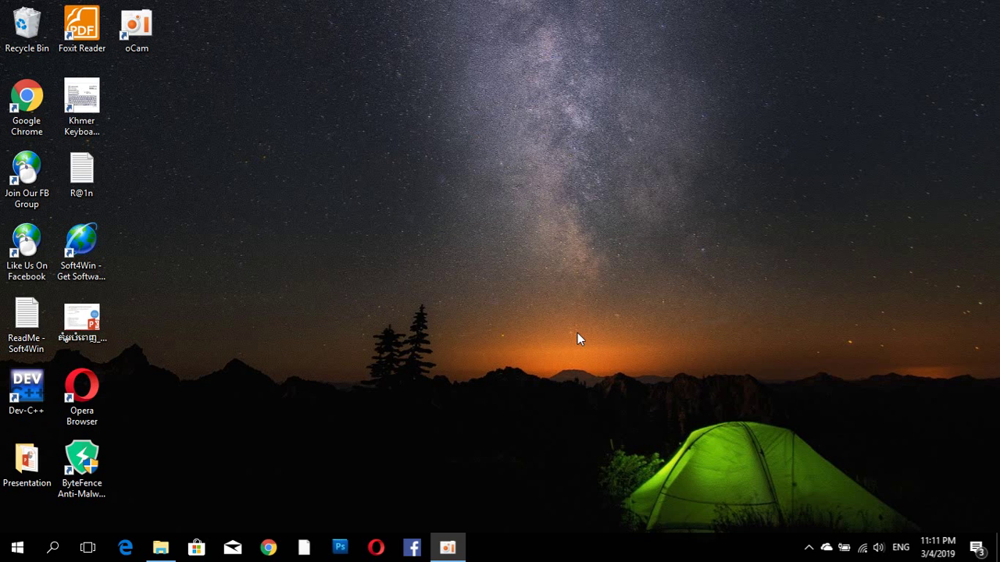
Launch Microsoft Word by searching 'word' from the Windows Start menu
left_click(17, 548)
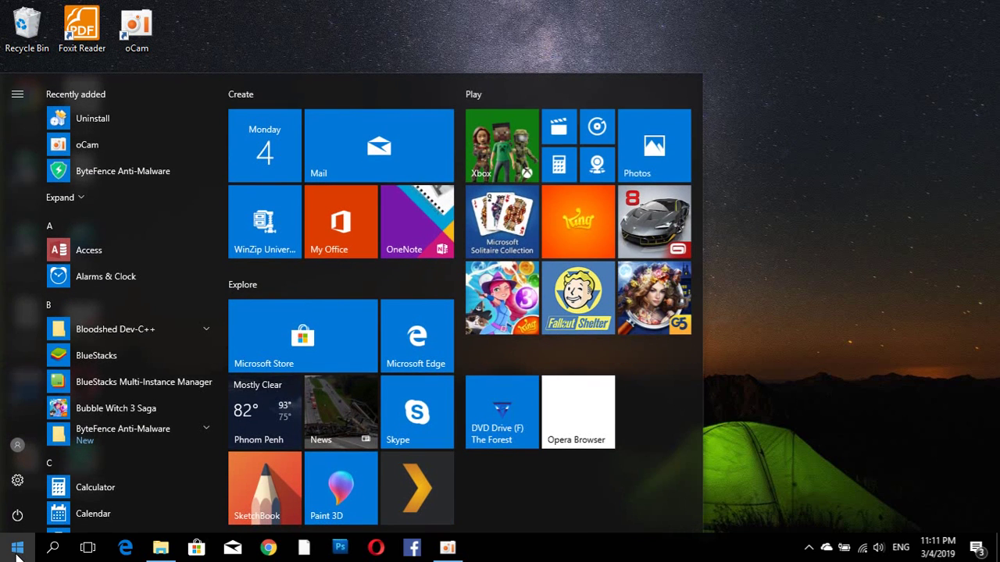
type("word")
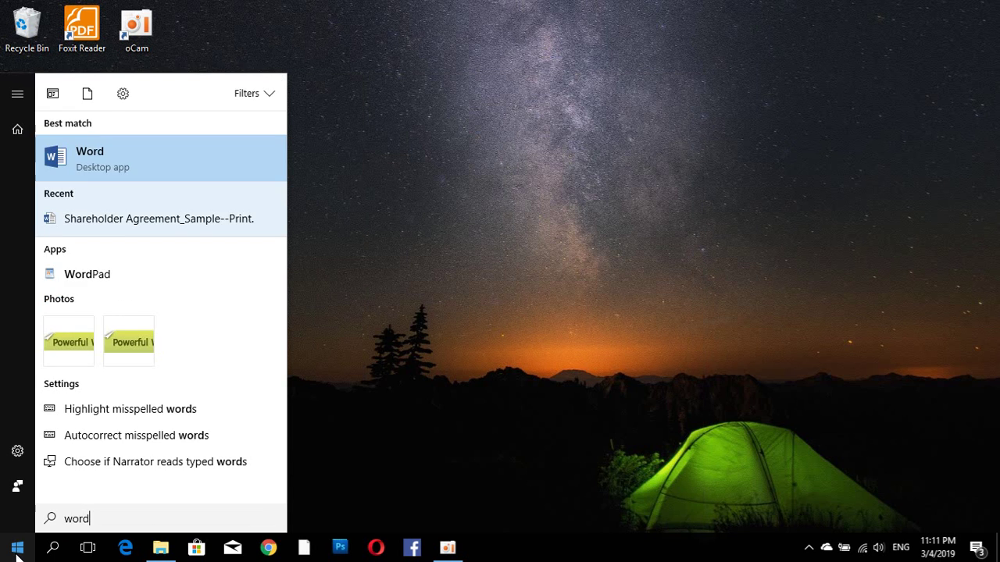
left_click(76, 156)
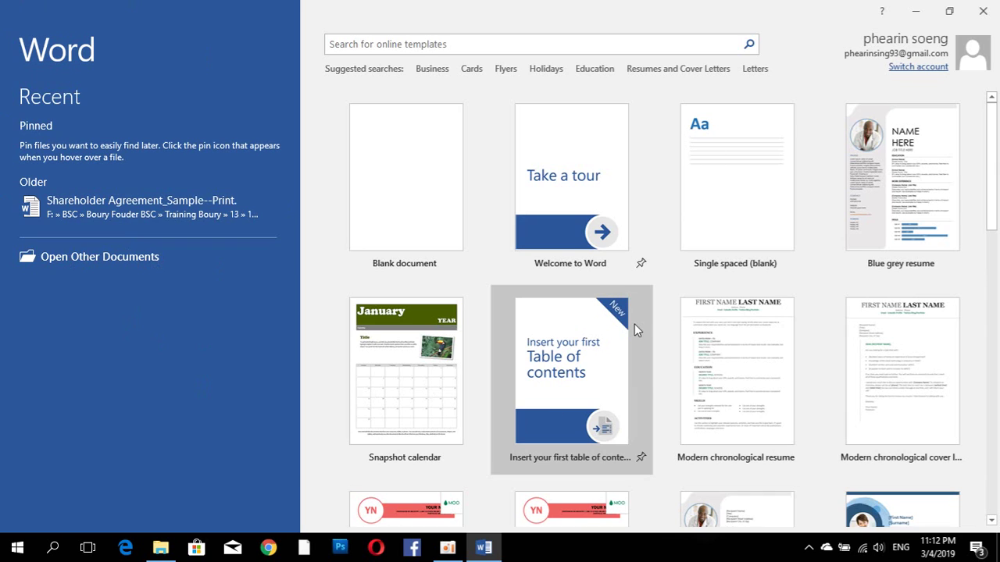
Glance at the Business templates, then create a new blank document, Document1
left_click(437, 70)
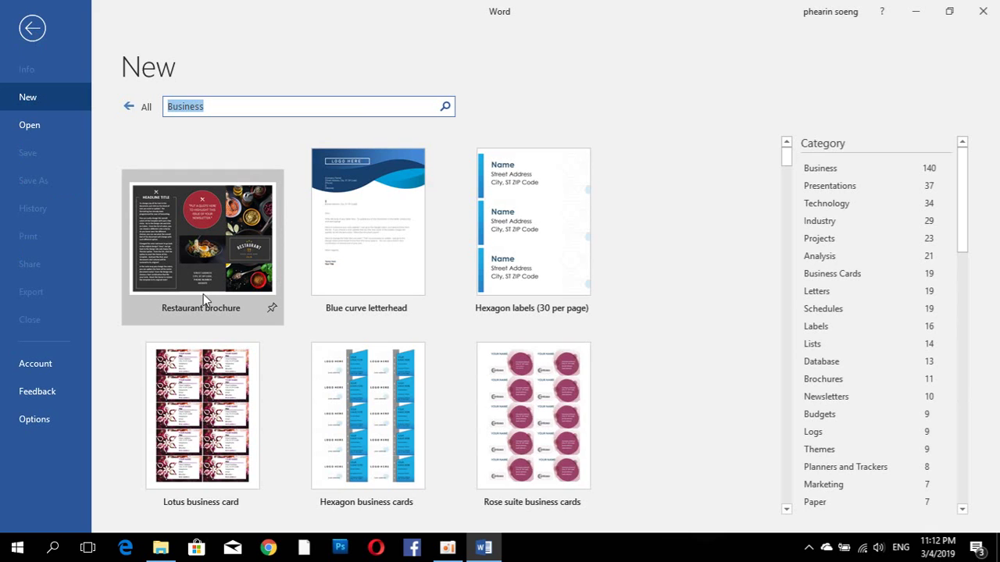
left_click(29, 32)
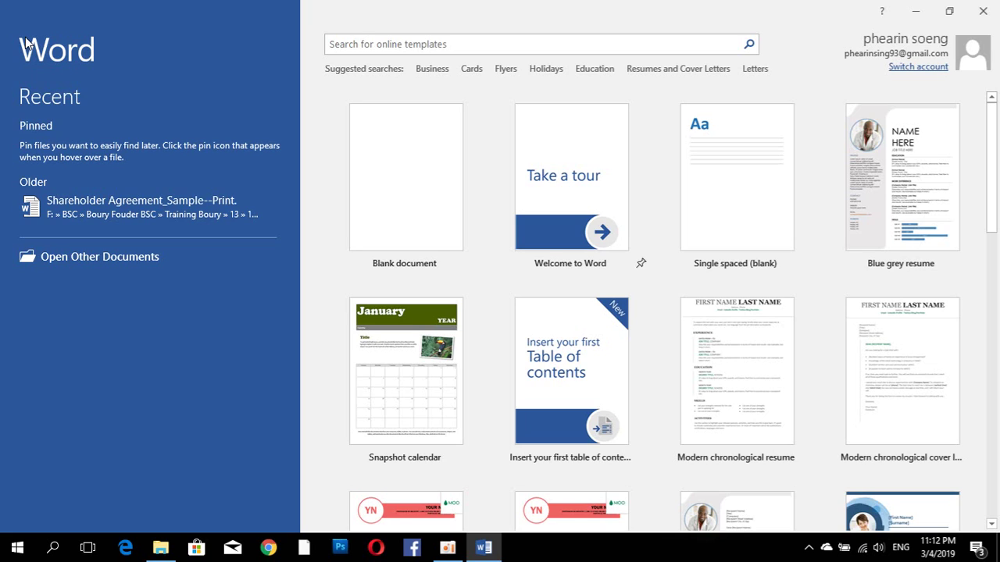
left_click(383, 171)
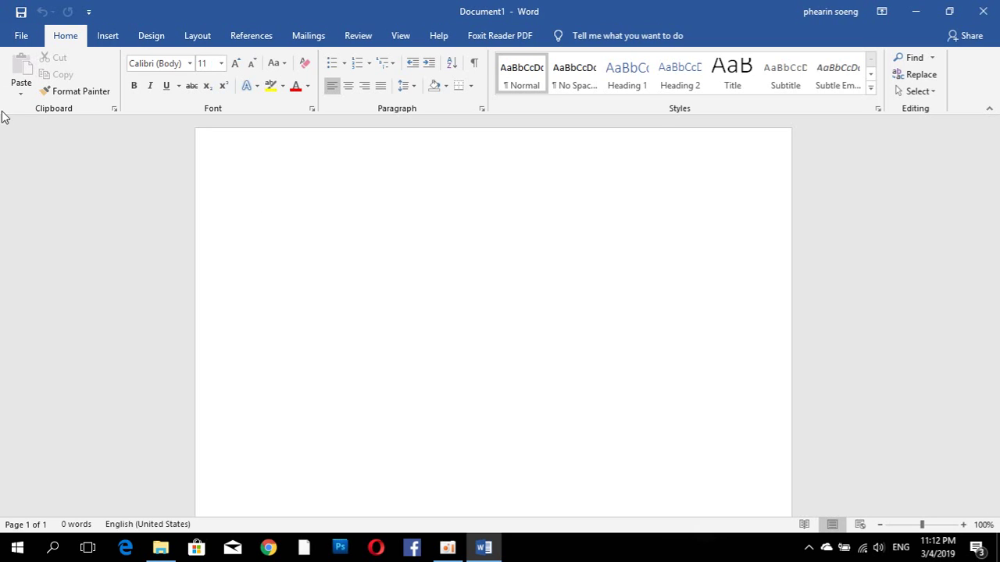
left_click(17, 36)
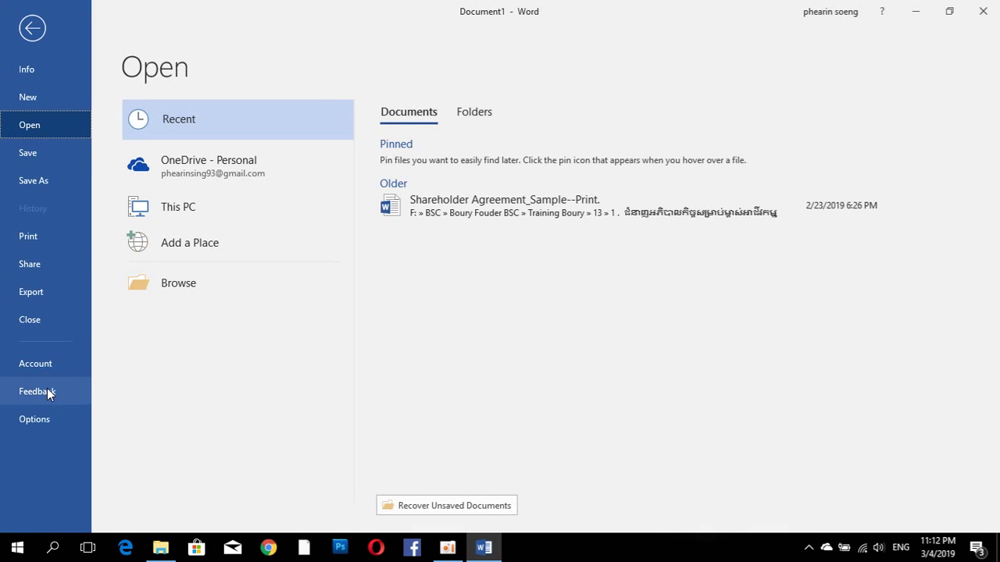
left_click(47, 413)
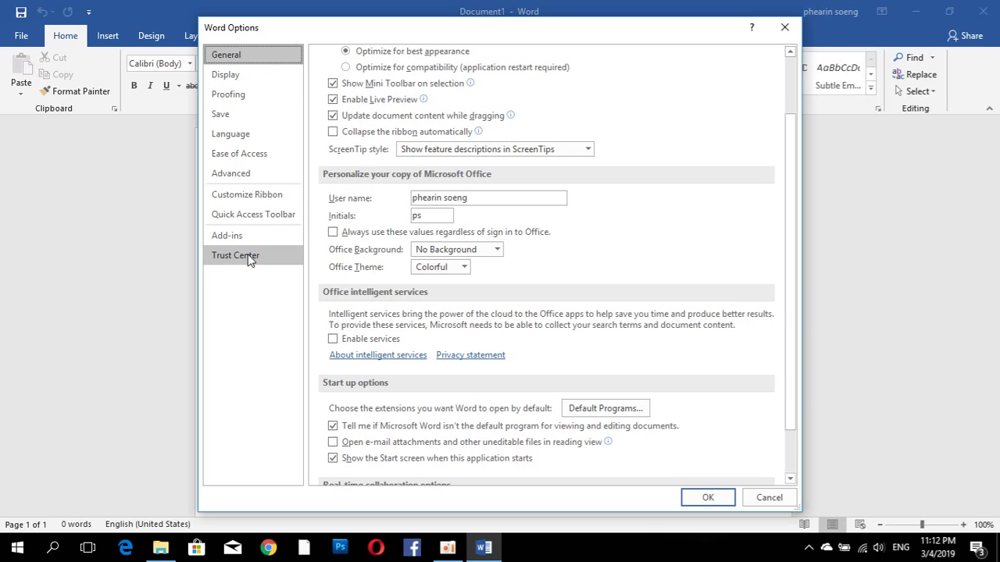
left_click(245, 186)
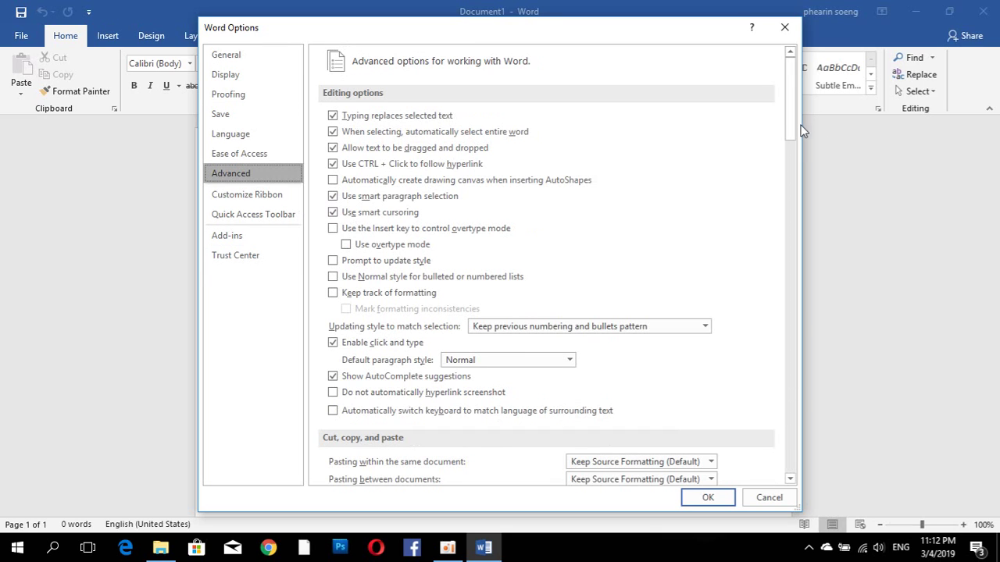
left_click_drag(794, 129, 803, 334)
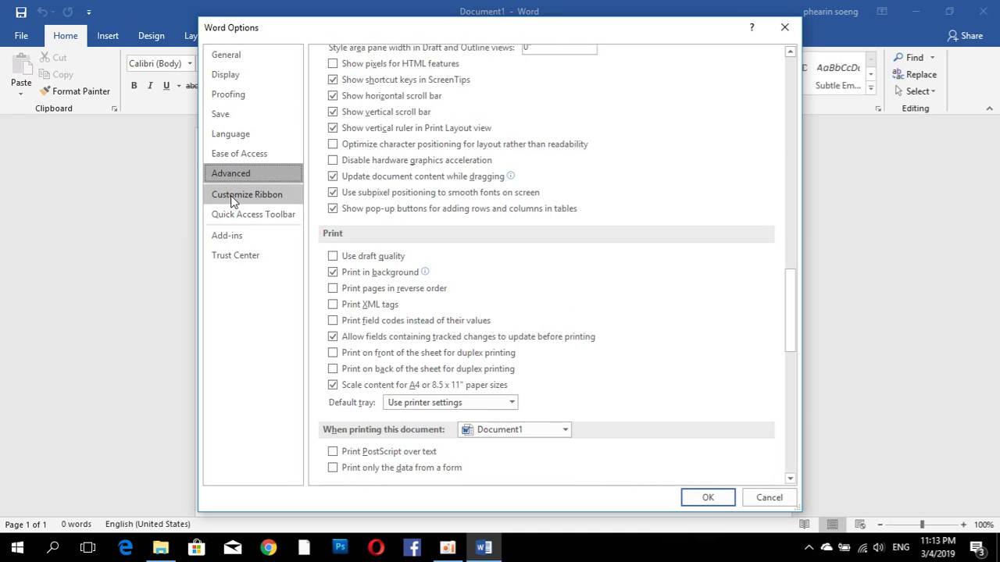
left_click(284, 195)
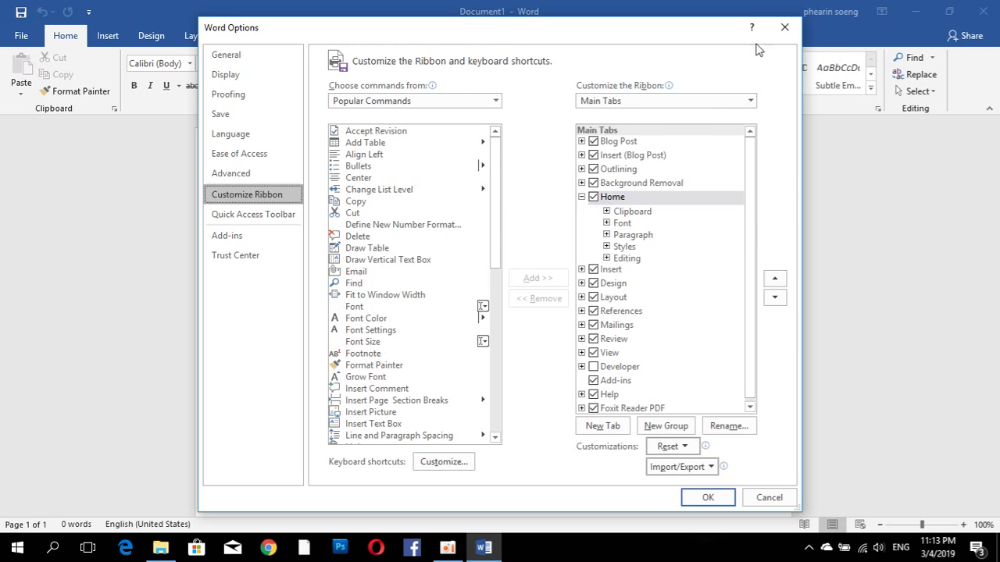
left_click(784, 27)
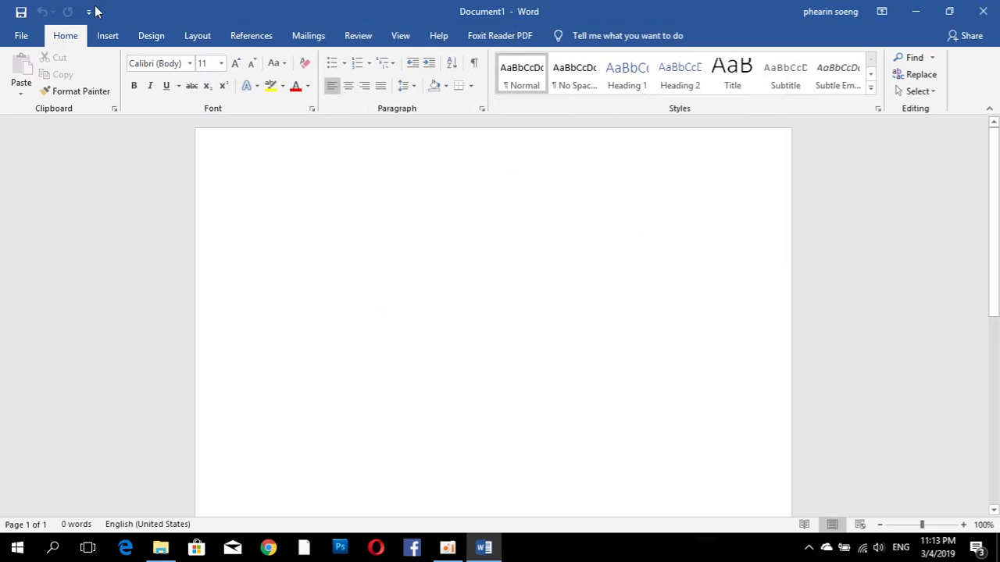
left_click(90, 12)
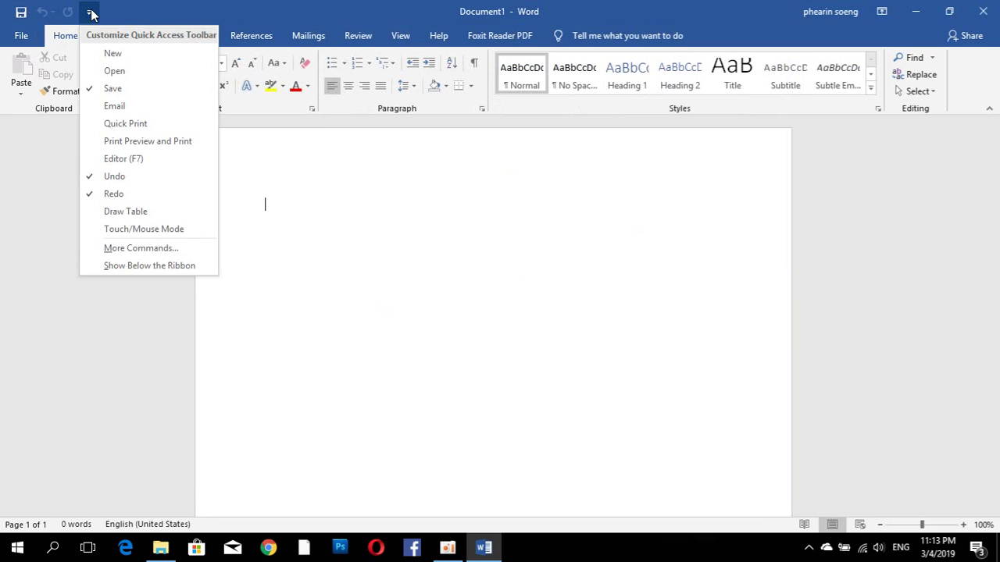
left_click(90, 13)
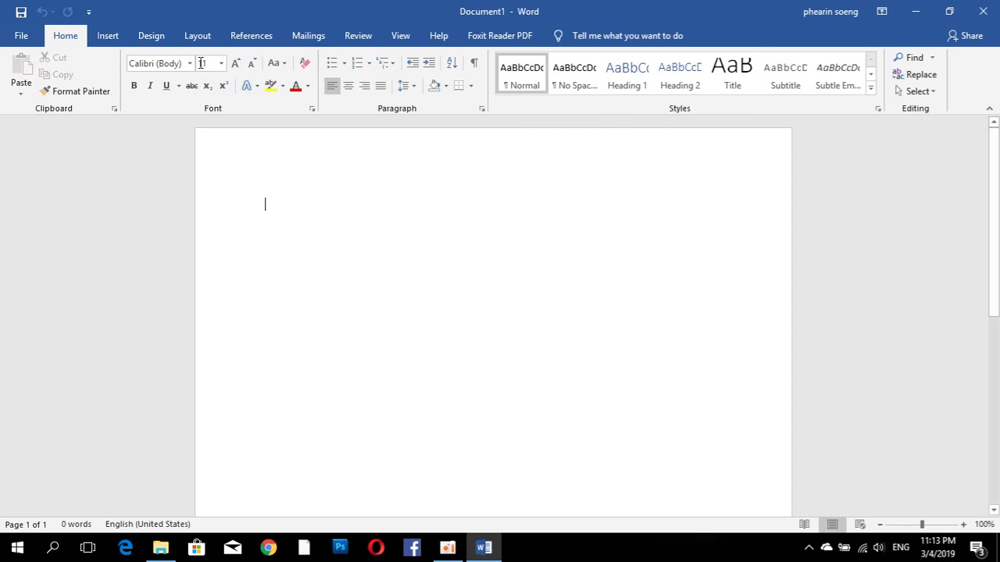
Turn on the ruler around the page from the View tab
left_click(365, 39)
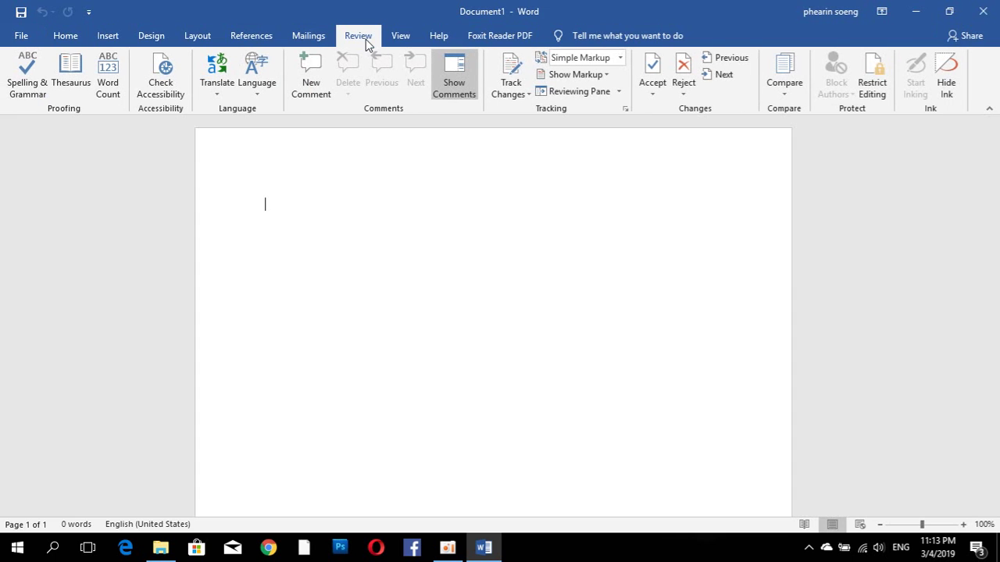
left_click(395, 35)
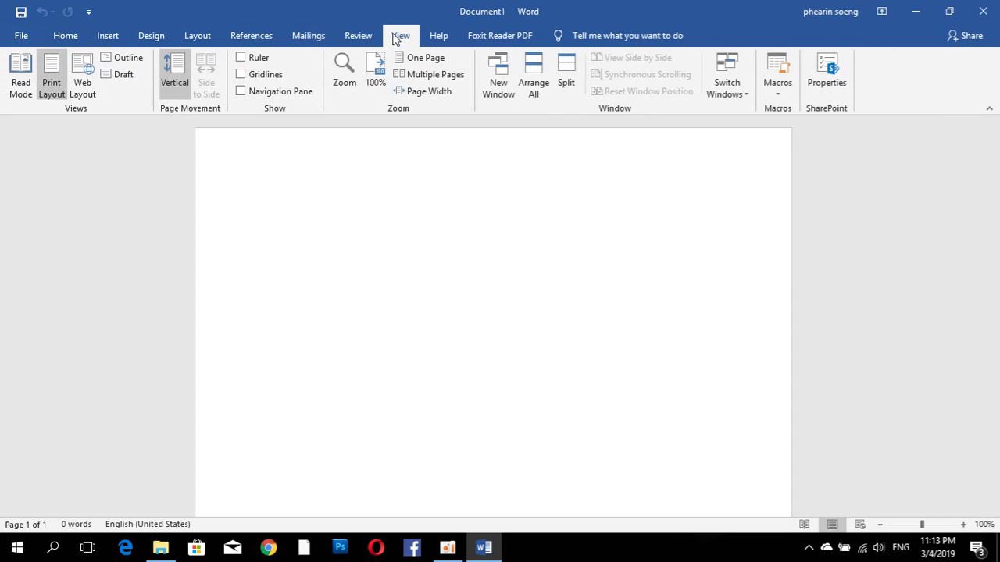
left_click(256, 60)
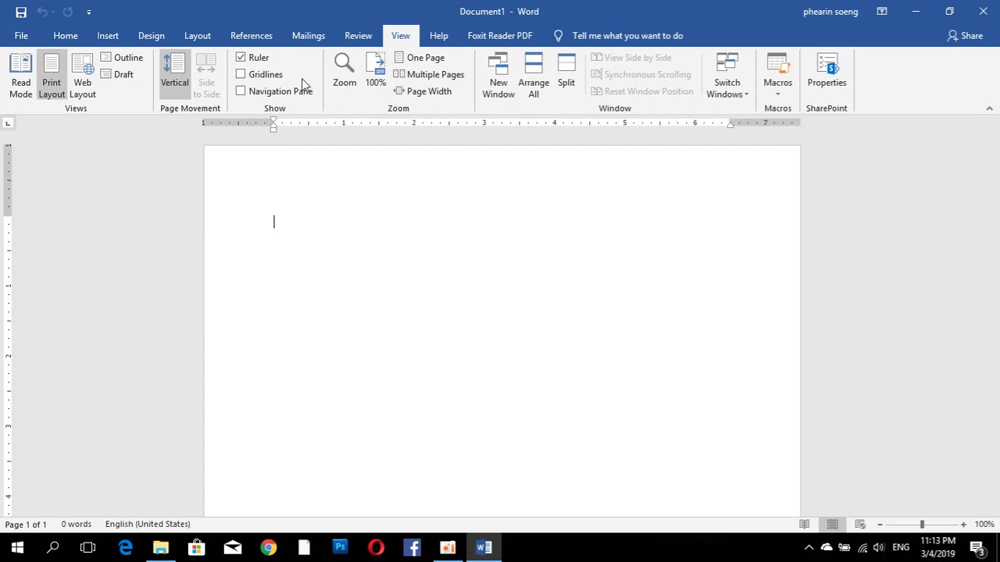
Try gridlines and the navigation pane's Pages, Results and Headings views, then turn both off
left_click(272, 78)
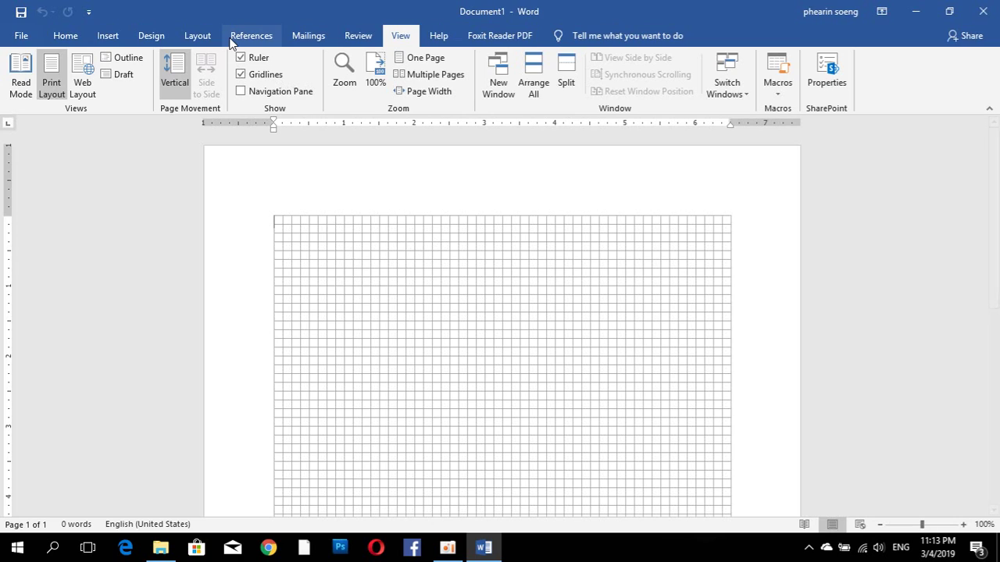
left_click(240, 92)
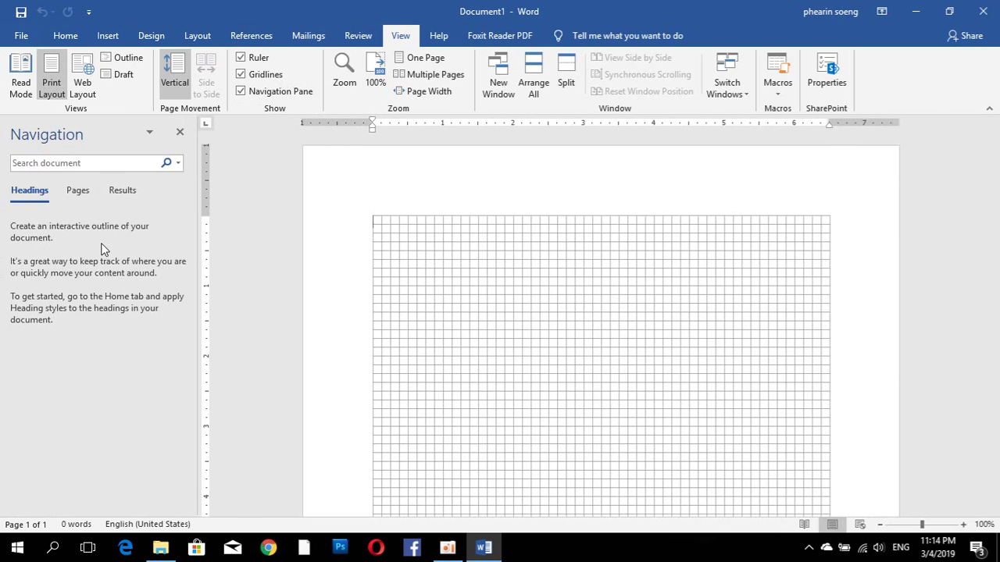
left_click(80, 192)
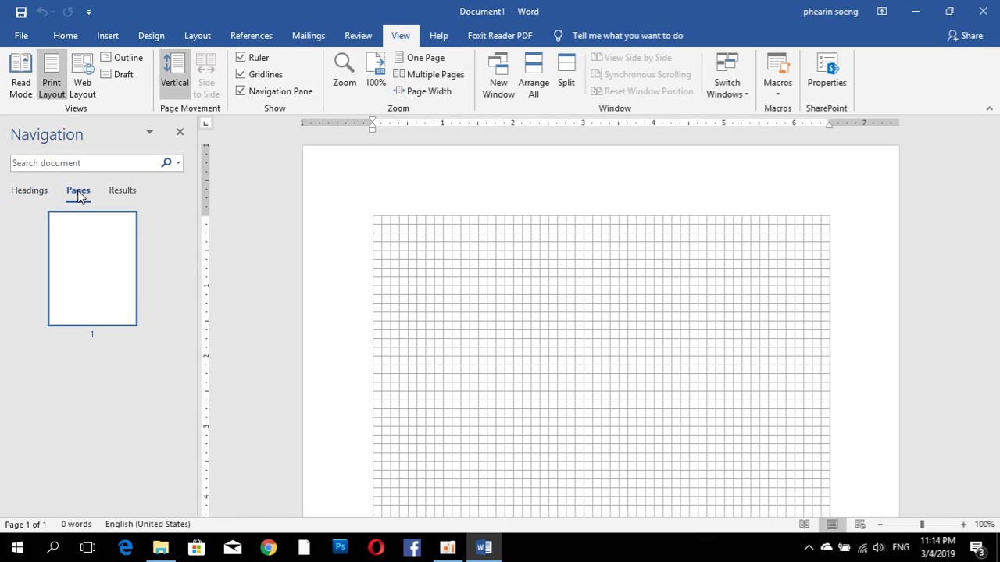
left_click(118, 189)
left_click(47, 192)
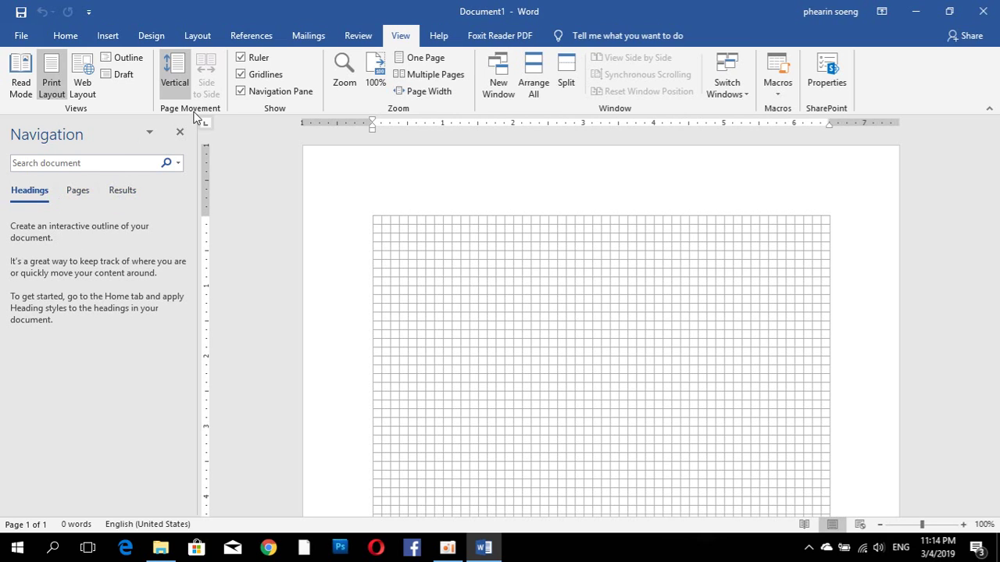
left_click(241, 91)
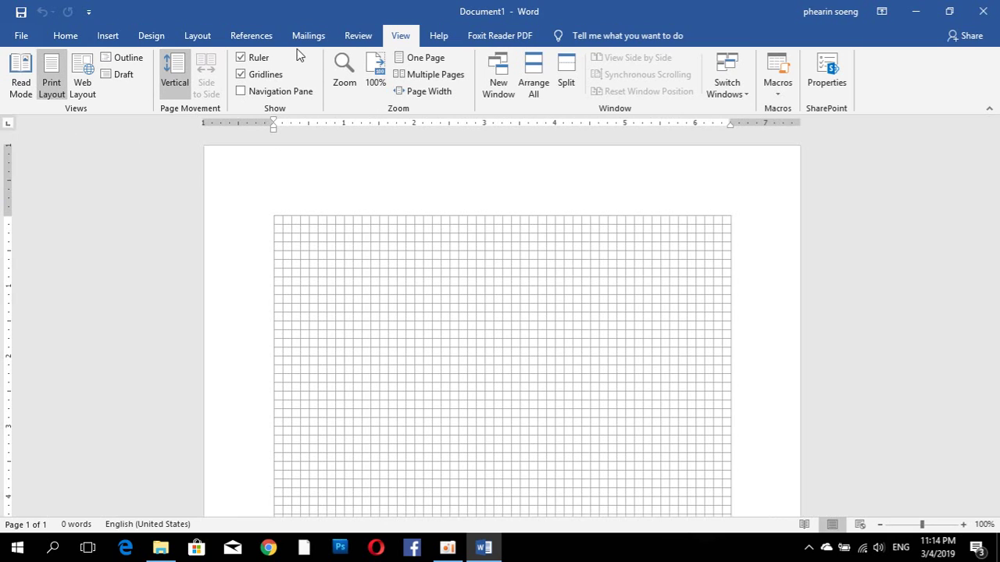
left_click(242, 75)
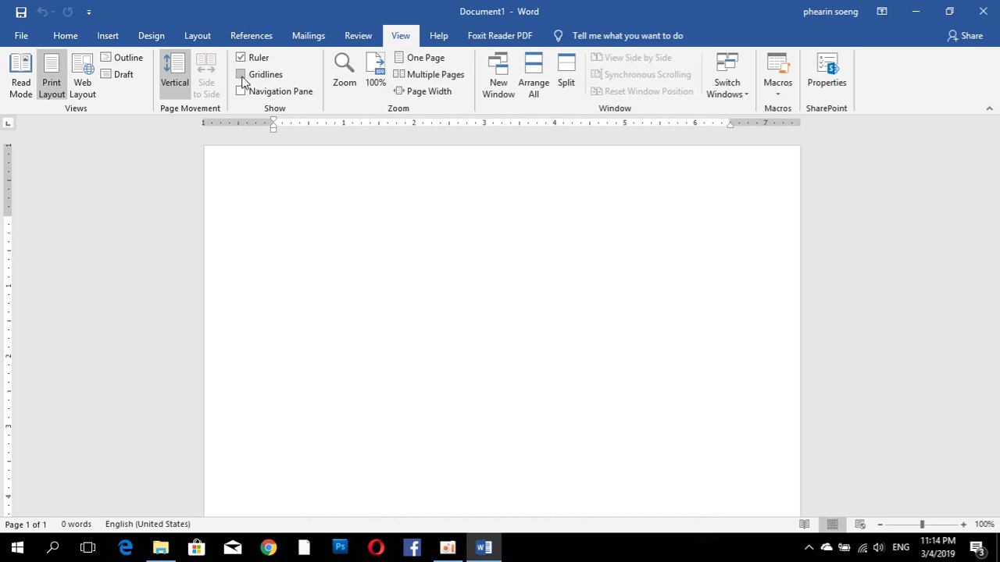
left_click(77, 41)
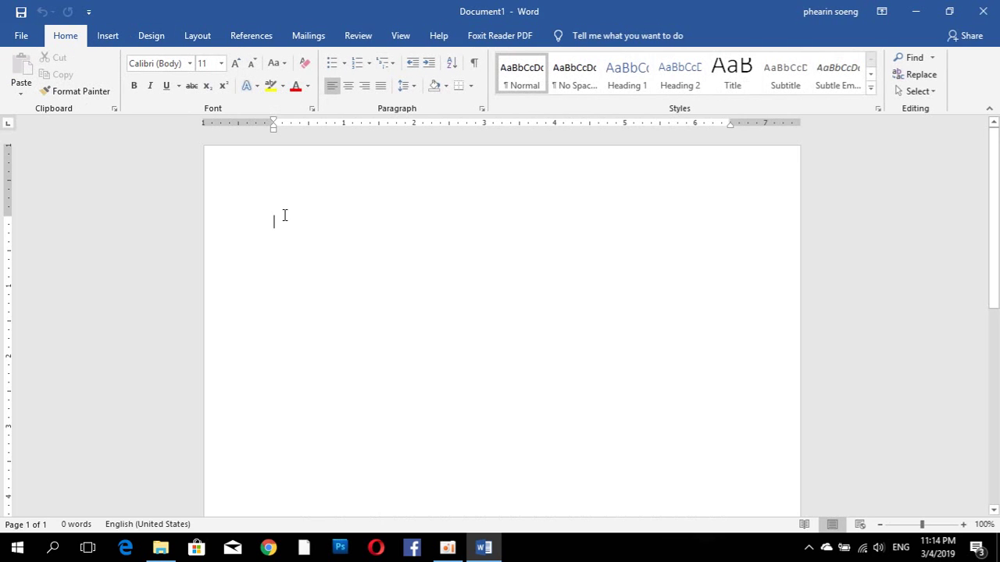
Browse the File backstage pages: Info, New, Save As, Share, Print and Export file types
left_click(22, 36)
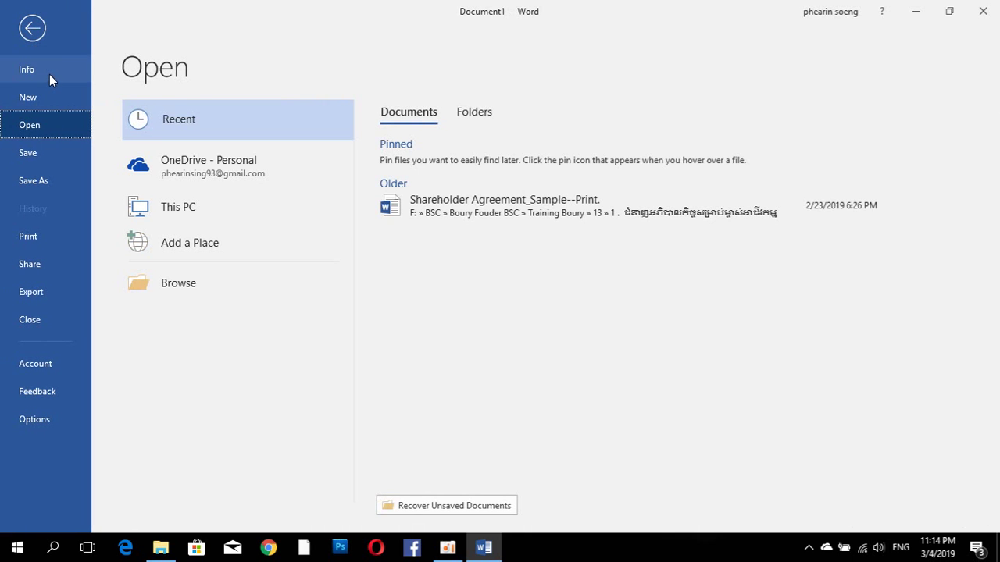
left_click(48, 74)
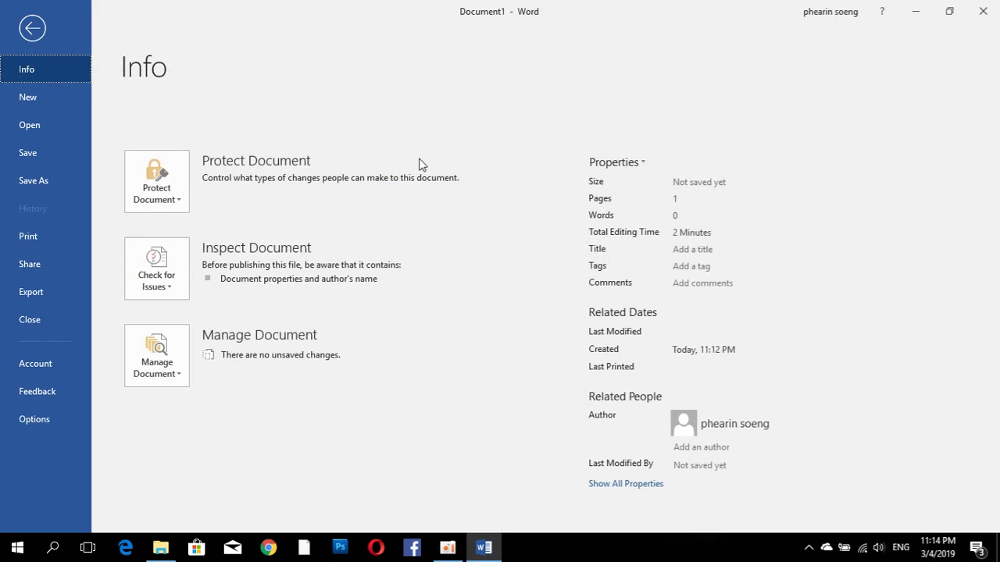
left_click(25, 99)
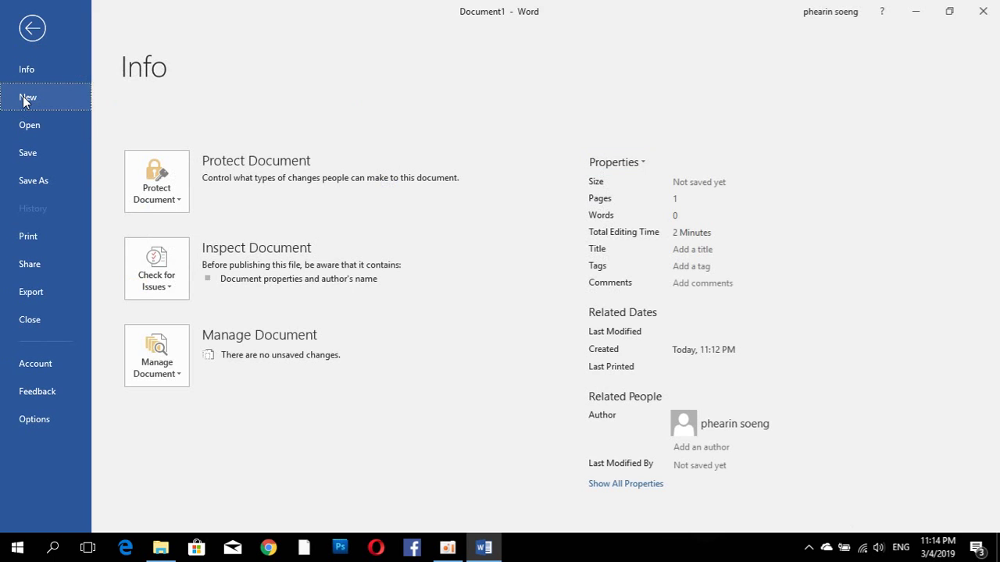
left_click(25, 76)
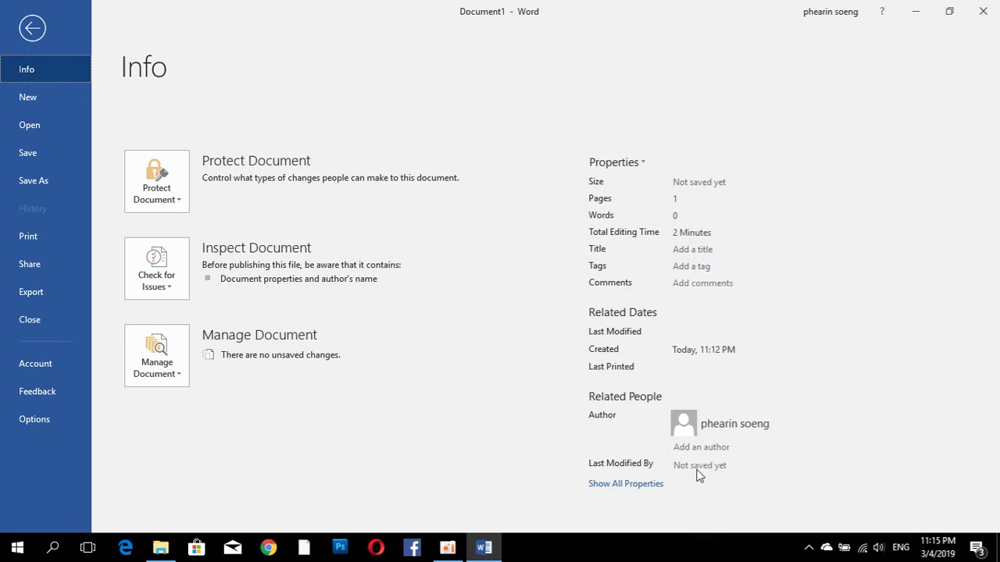
left_click(28, 99)
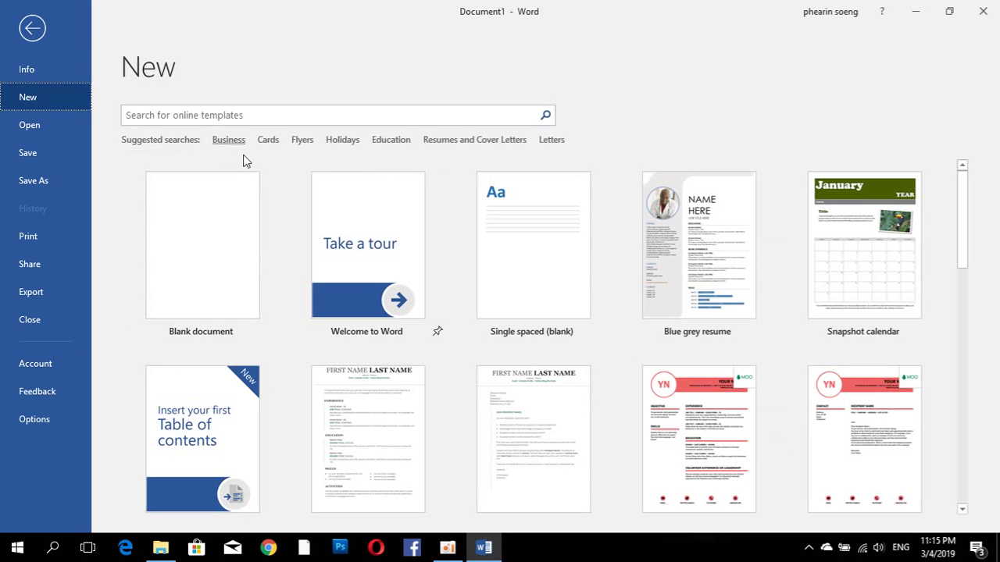
left_click(31, 125)
left_click(46, 158)
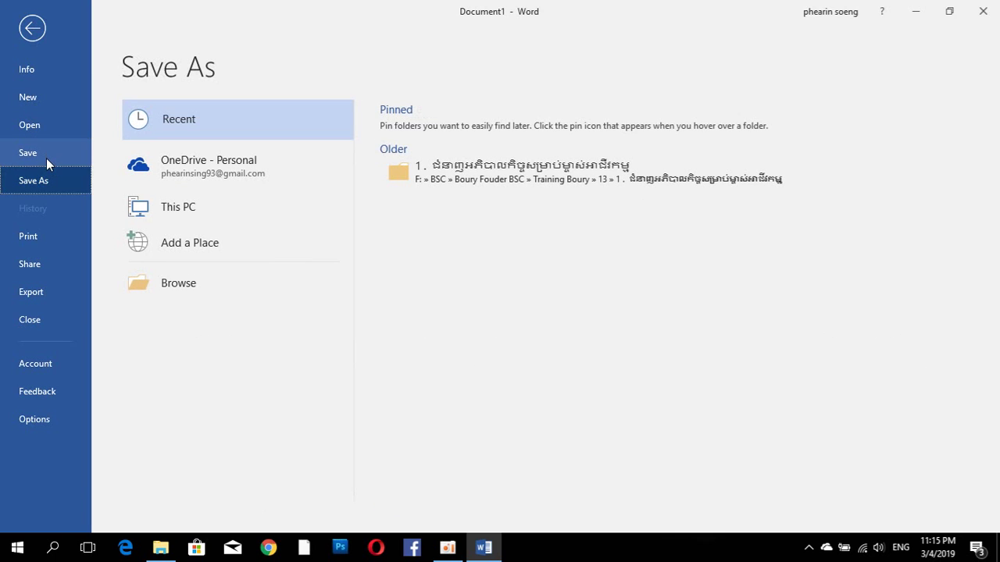
left_click(46, 255)
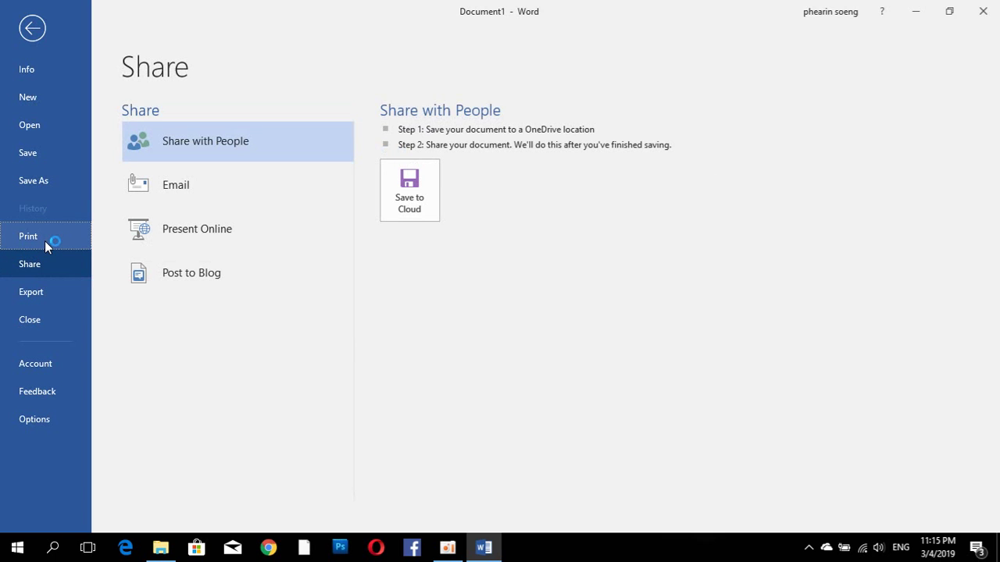
key("Return")
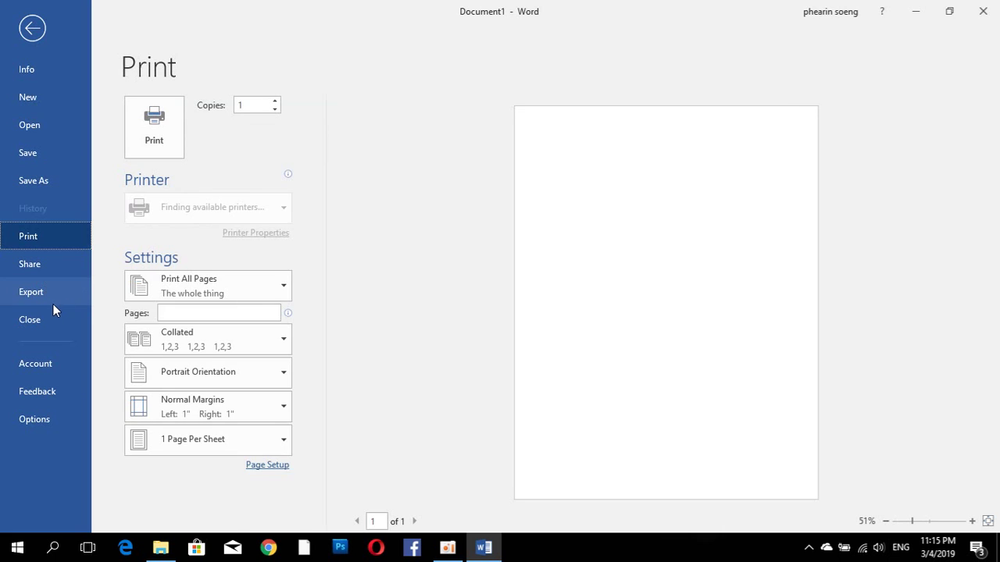
left_click(47, 303)
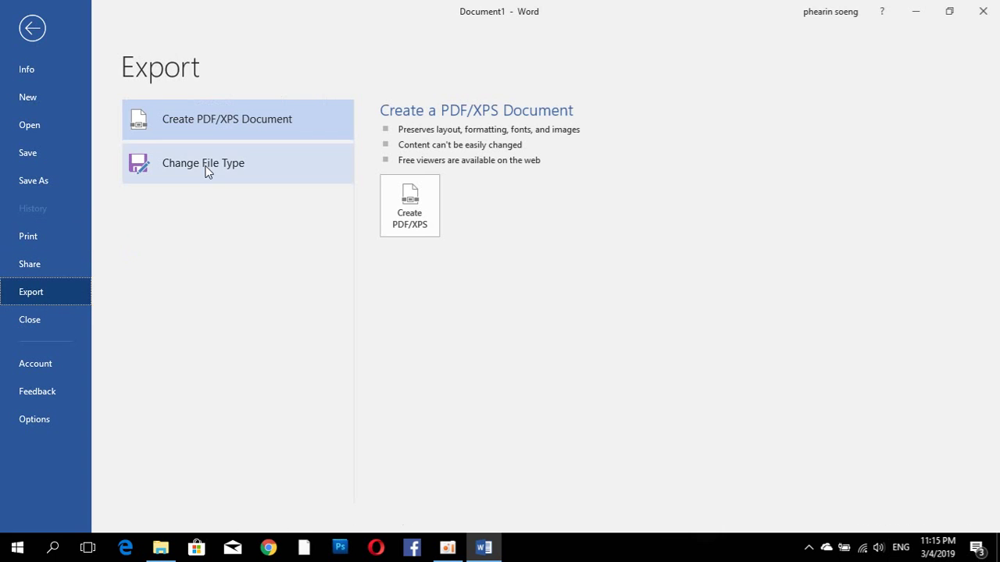
left_click(293, 174)
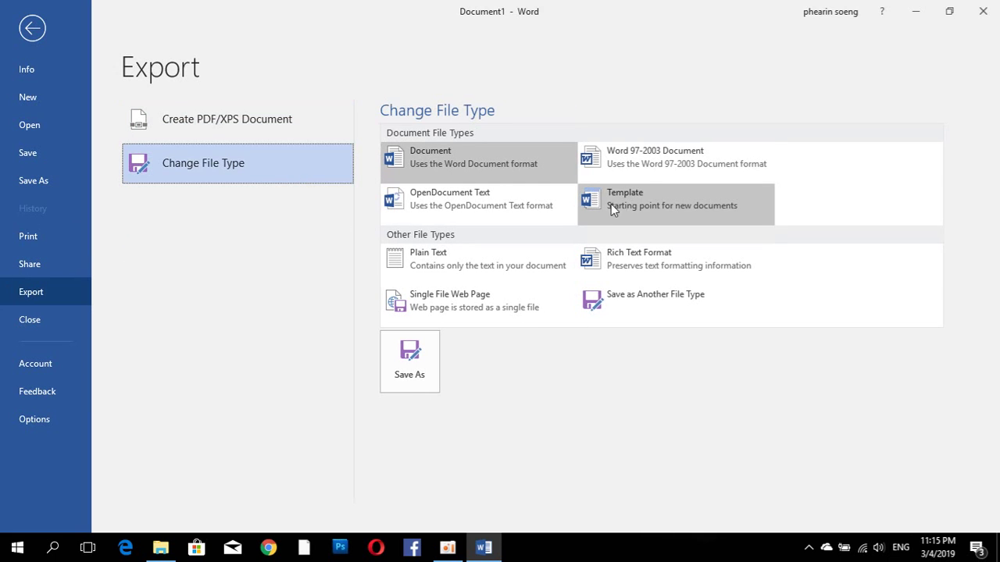
Close Document1 and create a new blank document, Document2
left_click(67, 329)
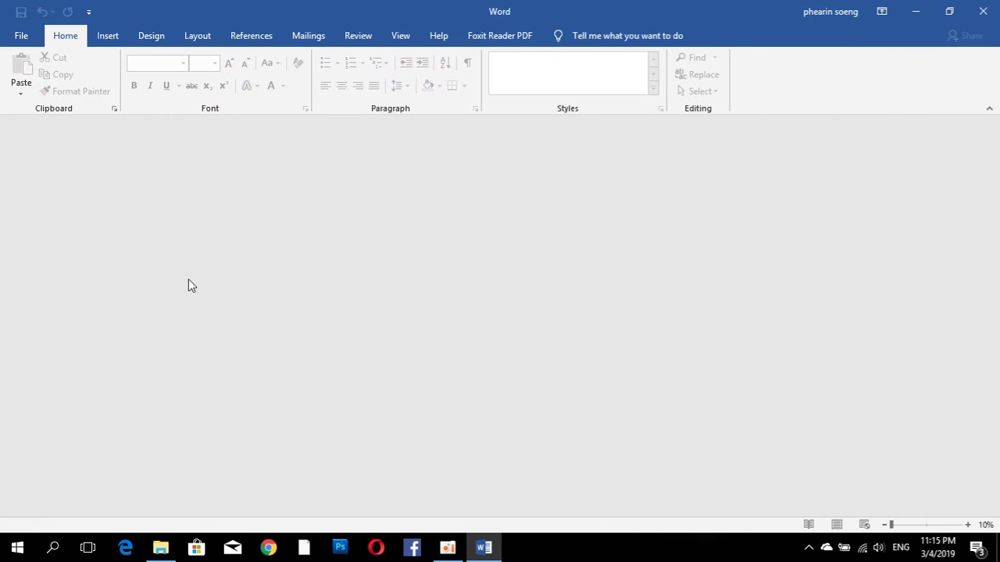
left_click(29, 39)
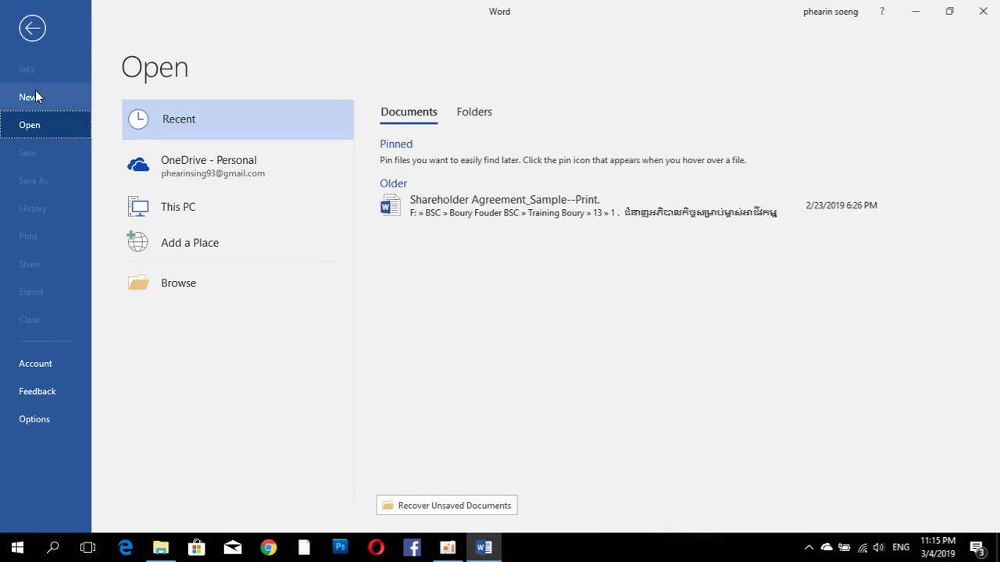
left_click(37, 99)
left_click(215, 212)
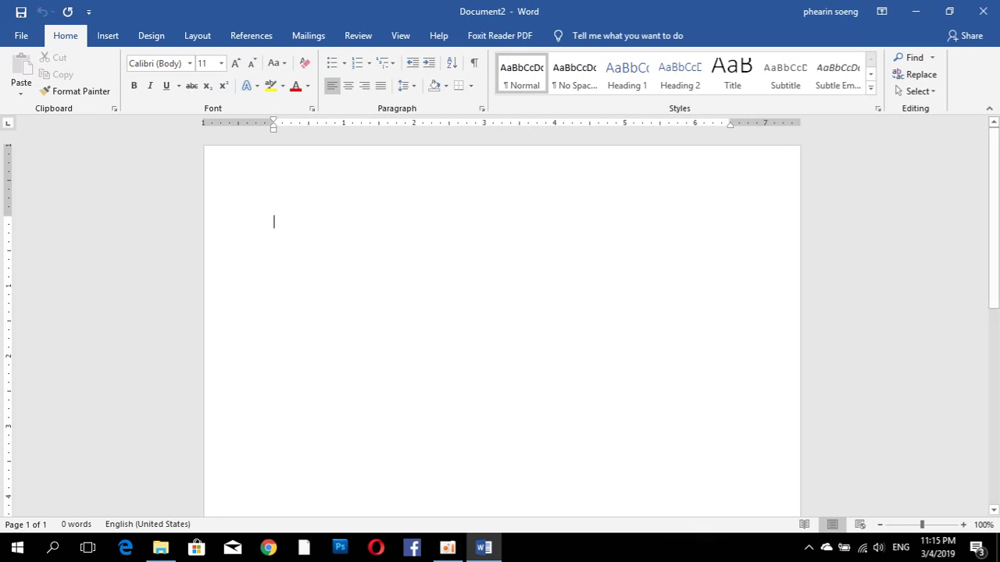
Type 'I love everything in Cambodia.' and select the whole sentence
type("I love e")
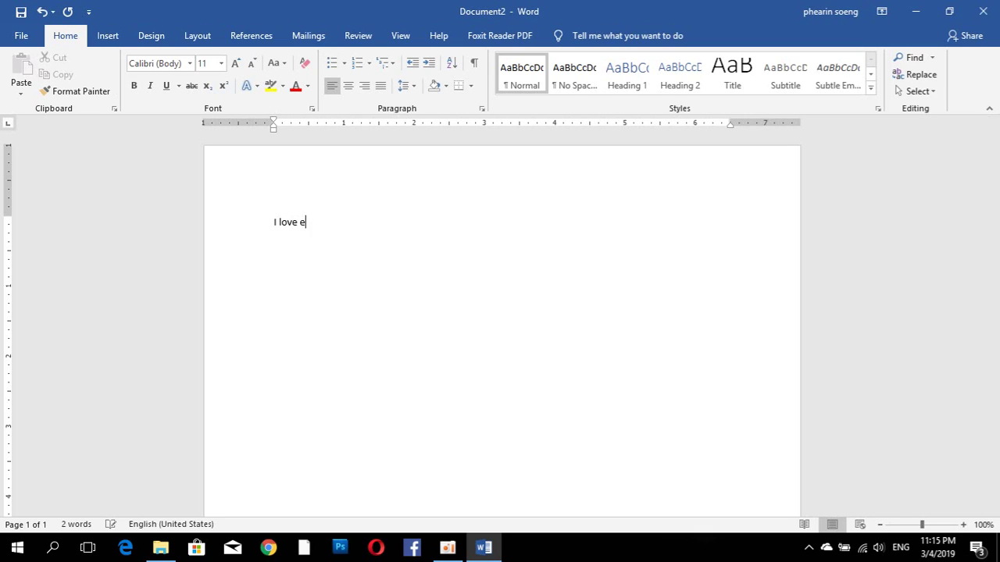
type("very")
type("thing in")
type(" Cambod")
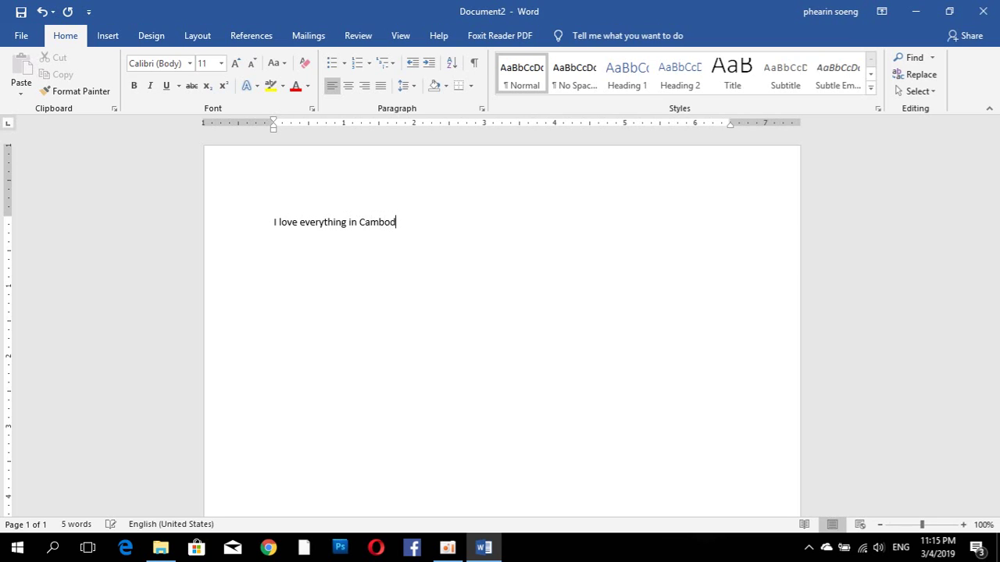
type("ia.")
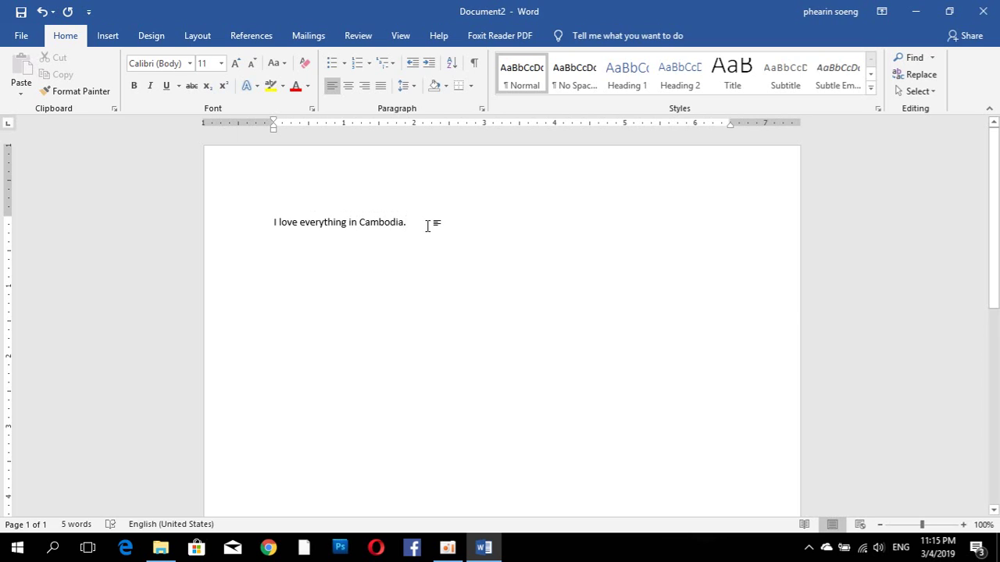
left_click_drag(427, 225, 264, 219)
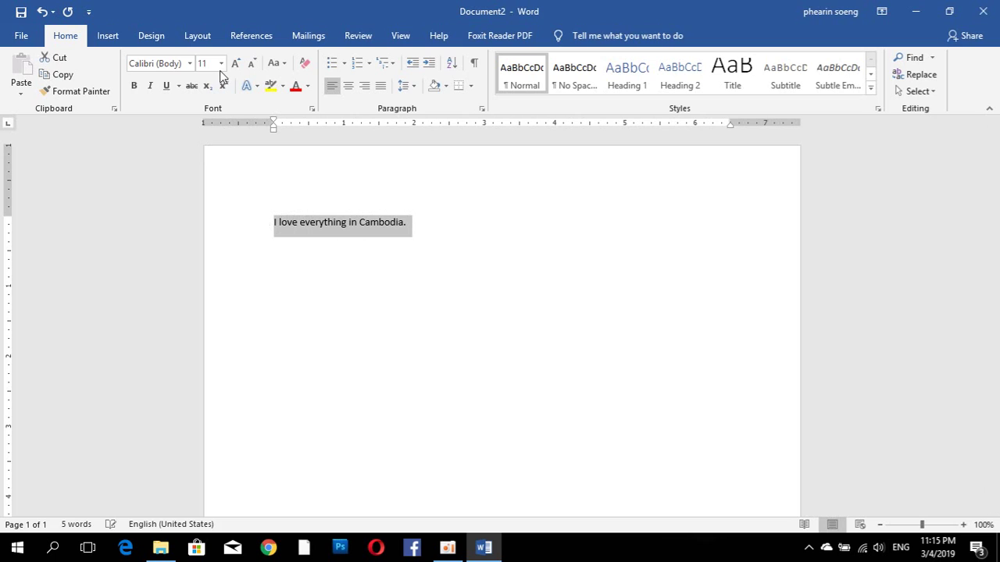
left_click(189, 63)
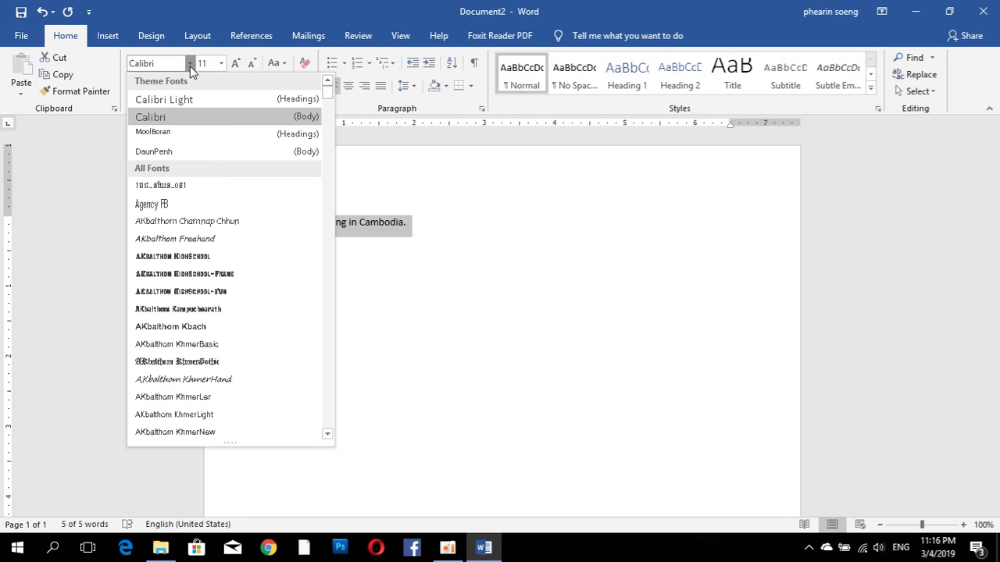
Format the sentence in AKbalthom Chamnap Chhun font at size 20
left_click(195, 222)
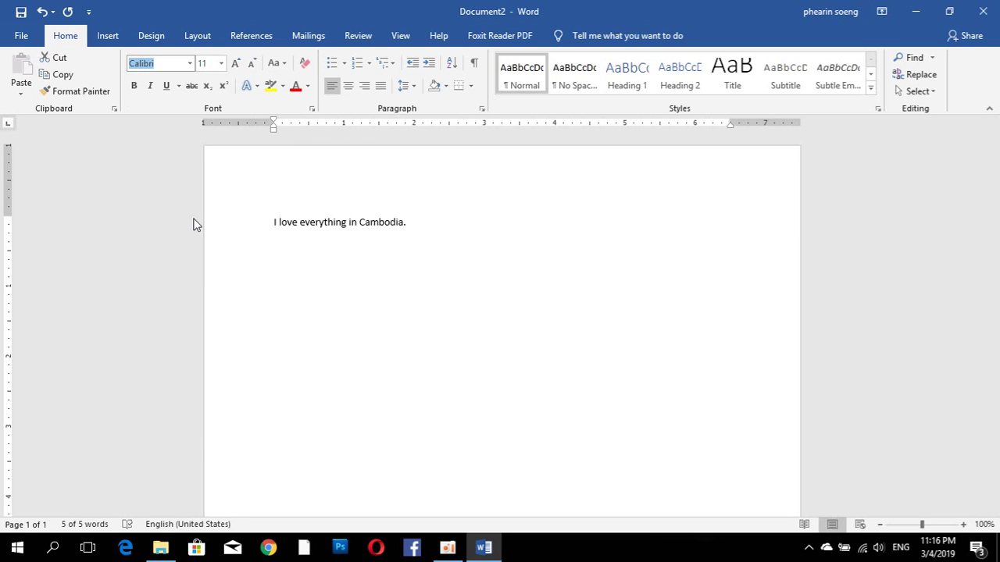
left_click(223, 64)
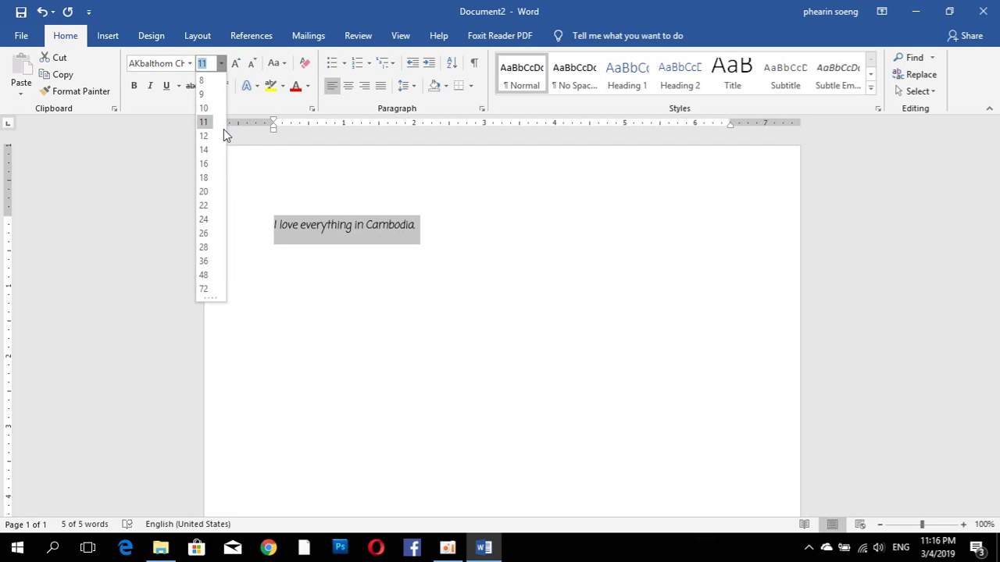
left_click(205, 191)
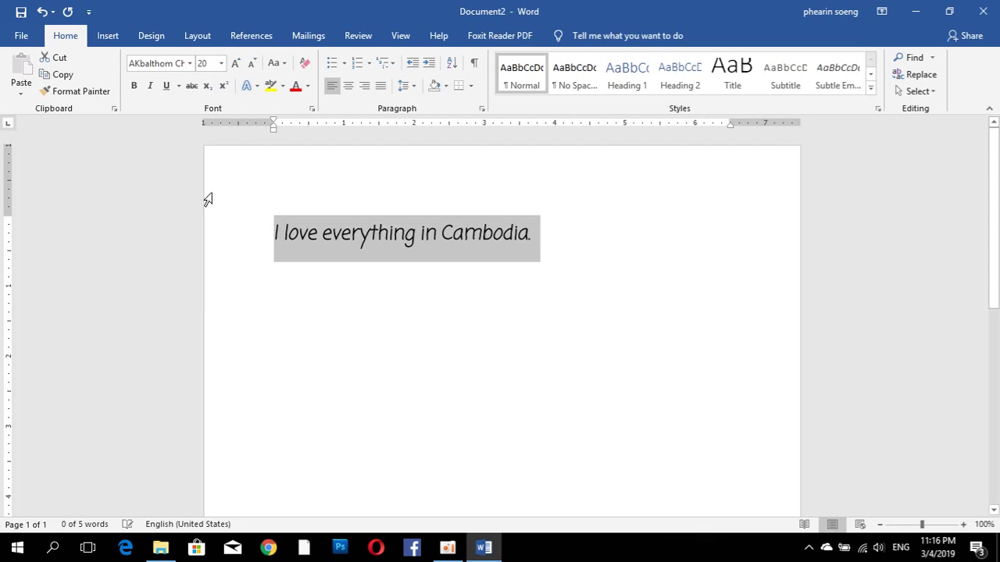
left_click(322, 228)
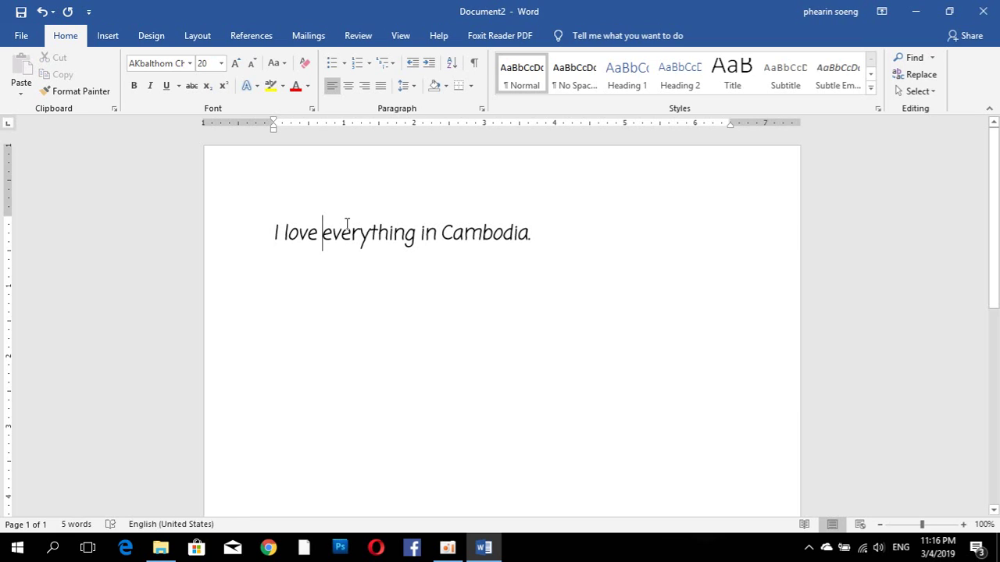
left_click(349, 226)
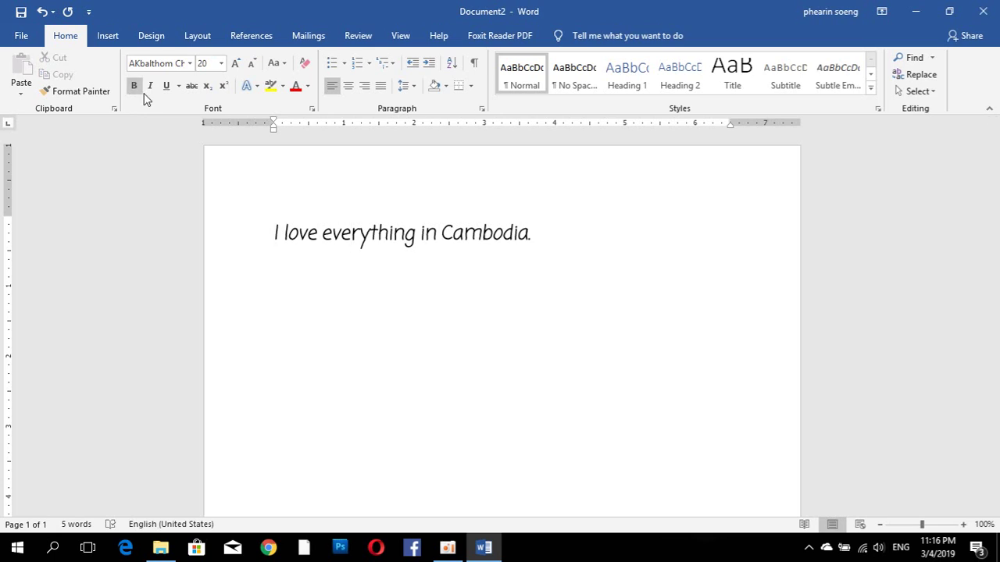
Select the word 'Cambodia.' and make it bold, trying italic on and off
left_click_drag(439, 233, 552, 244)
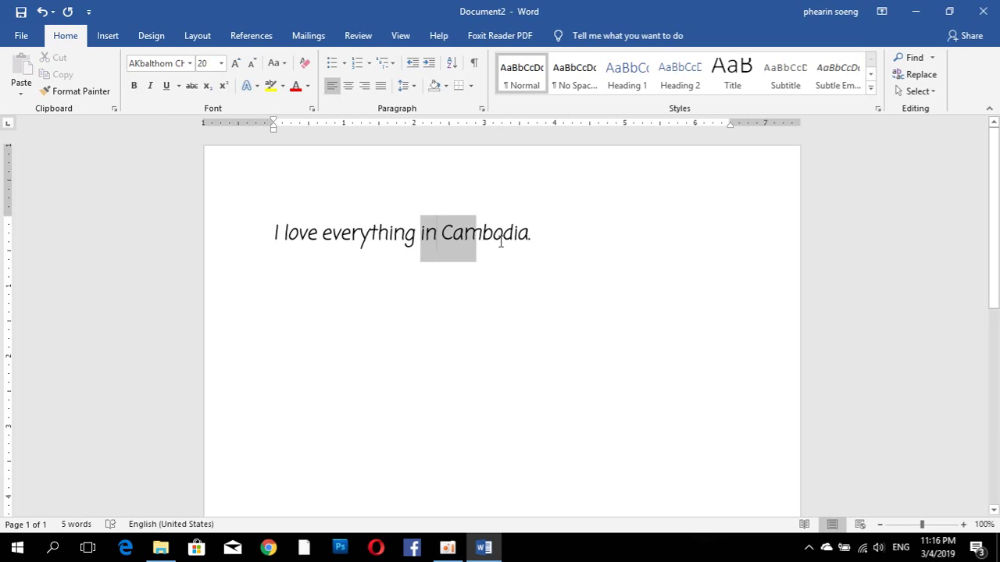
left_click(491, 233)
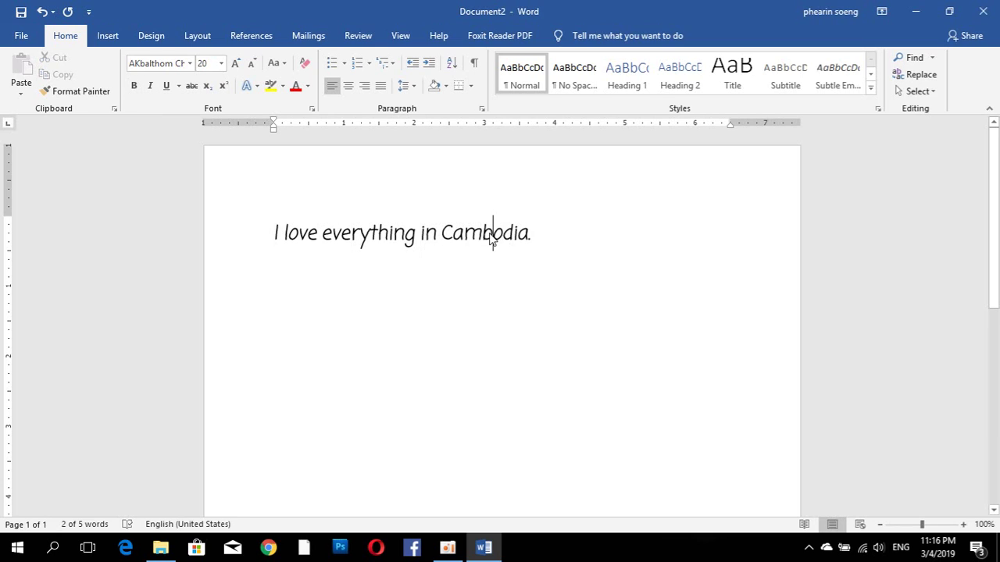
double_click(531, 230)
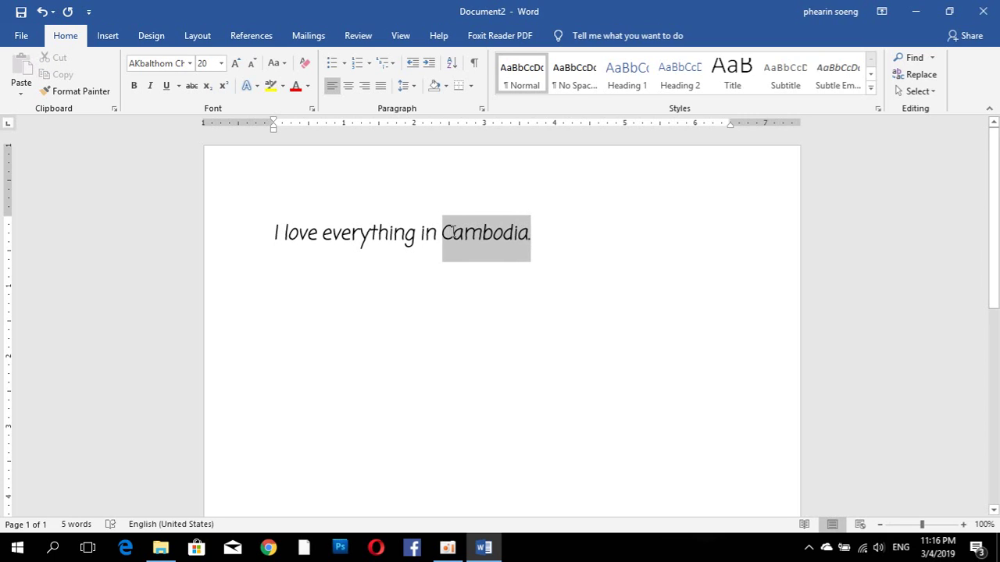
left_click(140, 91)
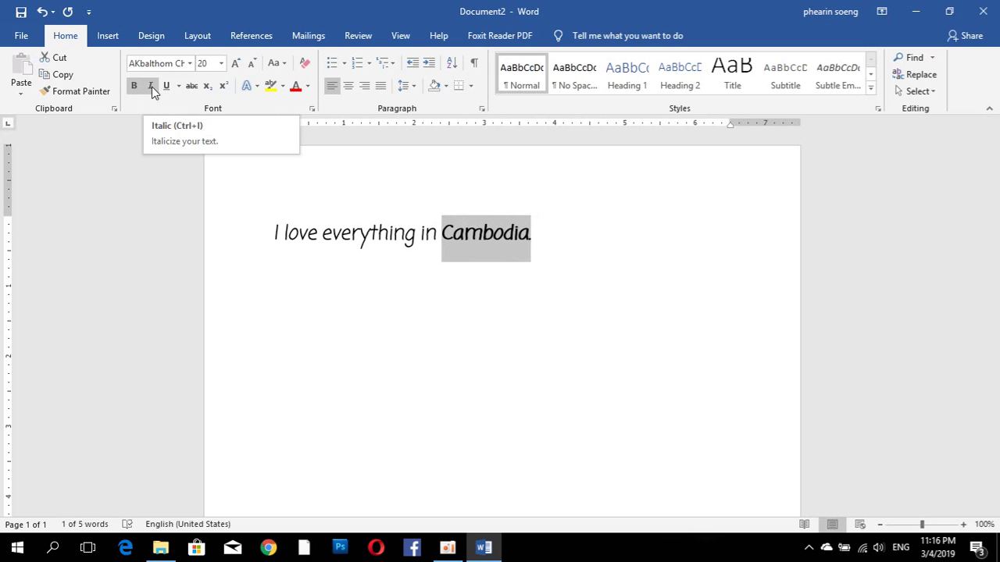
left_click(153, 88)
left_click(153, 88)
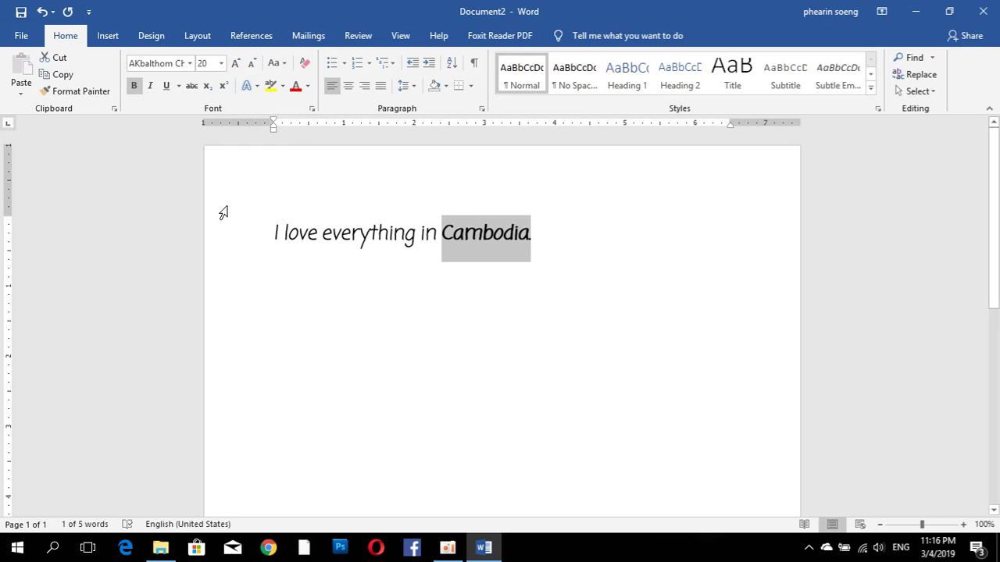
key("ctrl+i")
key("ctrl+i")
Toggle bold and underline on 'Cambodia.', leaving it bold without underline
left_click(134, 91)
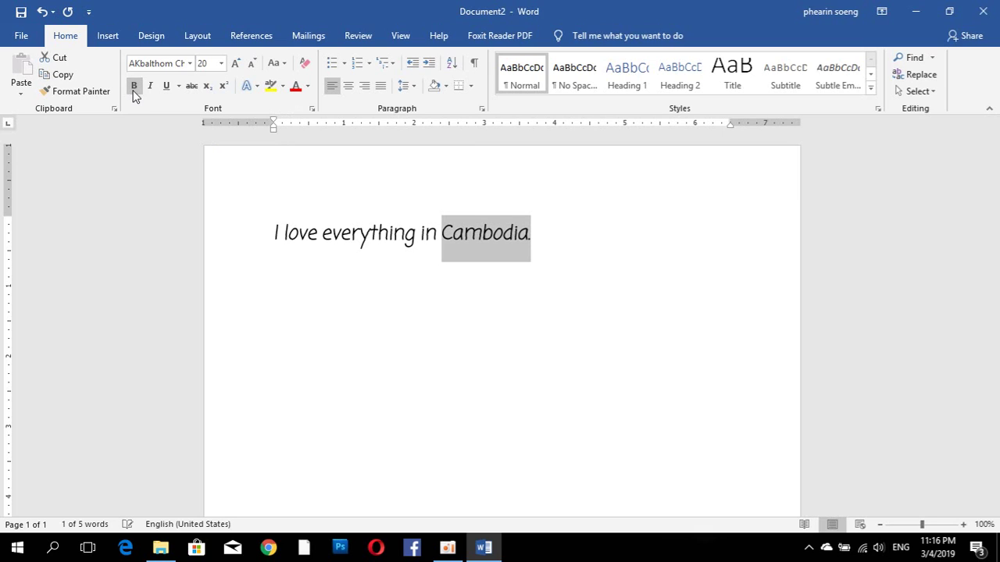
left_click(133, 91)
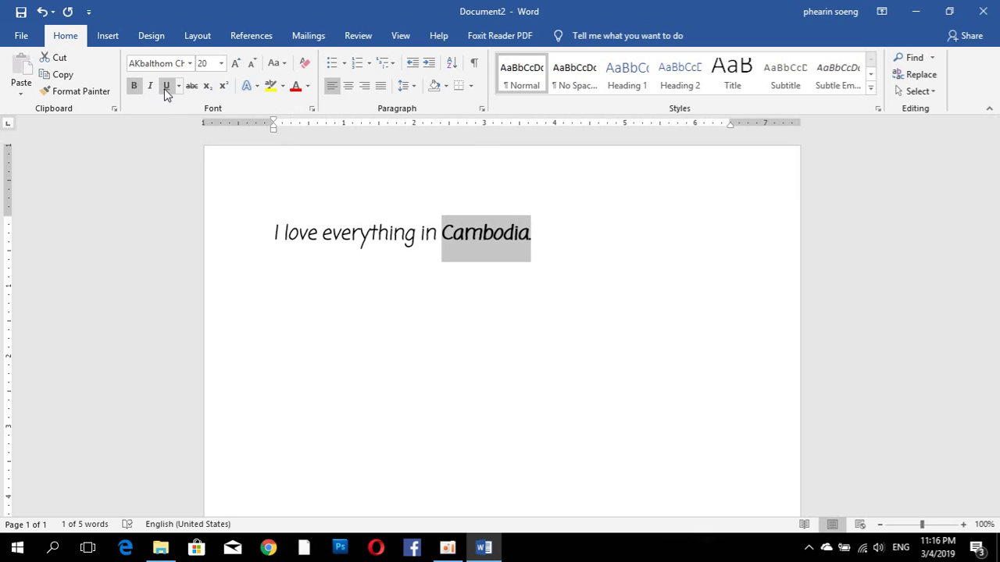
left_click(166, 87)
left_click(180, 87)
left_click(180, 88)
left_click(167, 86)
left_click(397, 225)
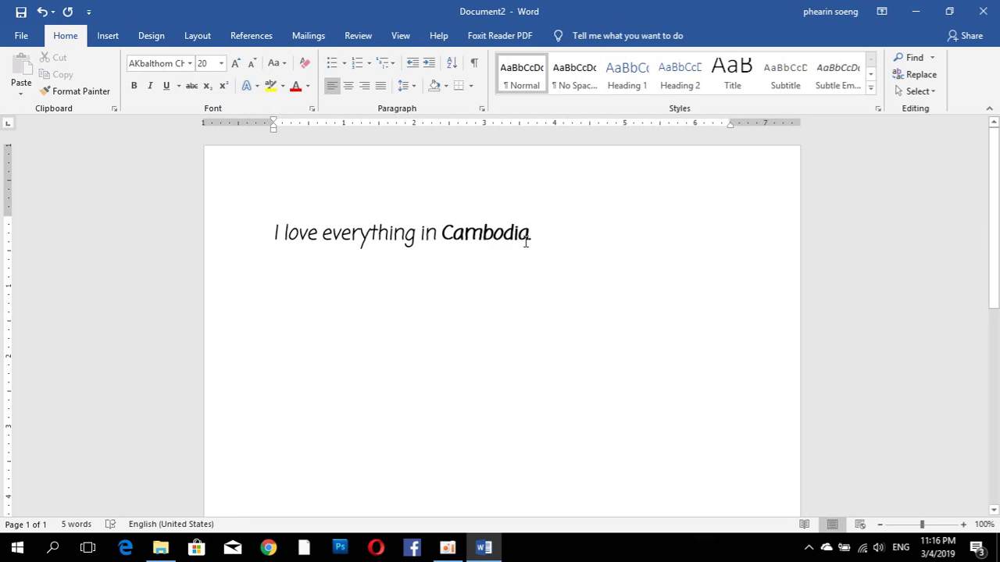
Centre 'I love everything in Cambodia.' on the page after trying justified alignment
left_click_drag(534, 235, 169, 232)
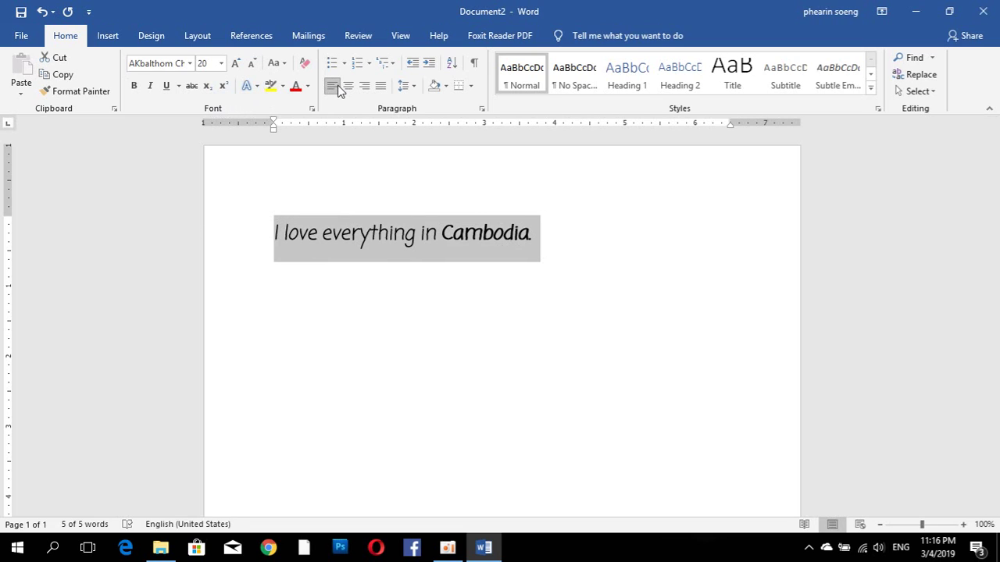
key("ctrl+j")
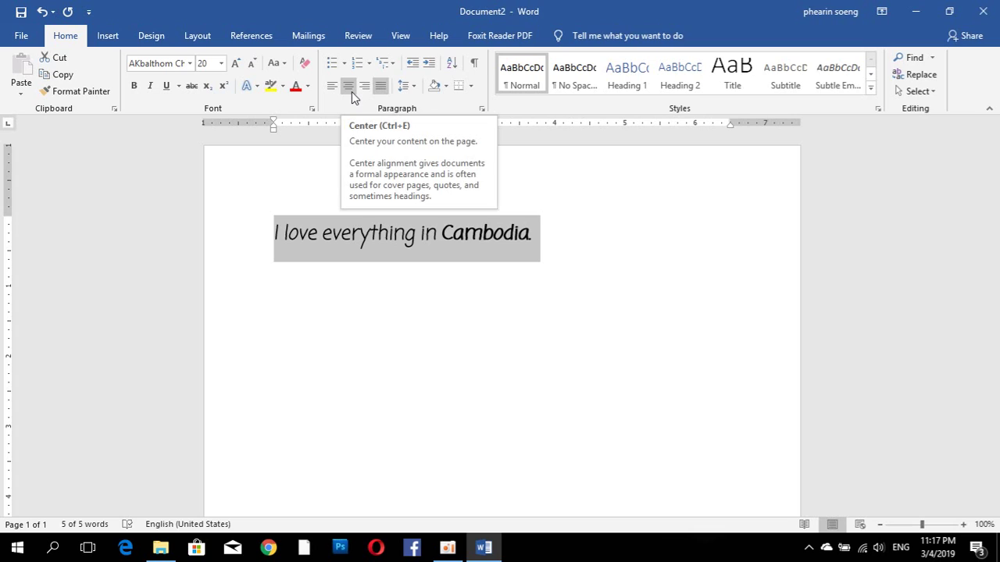
left_click(352, 91)
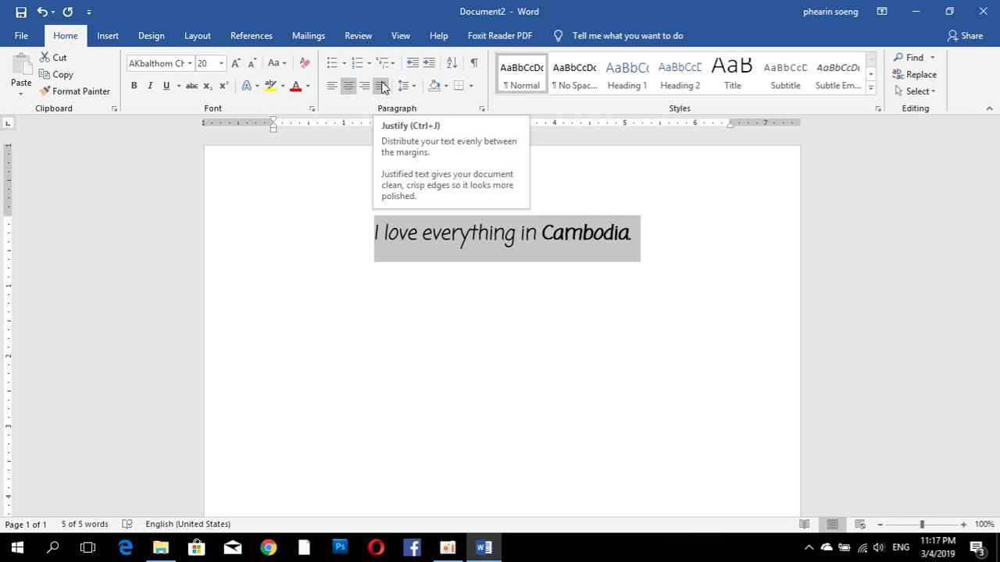
left_click(383, 87)
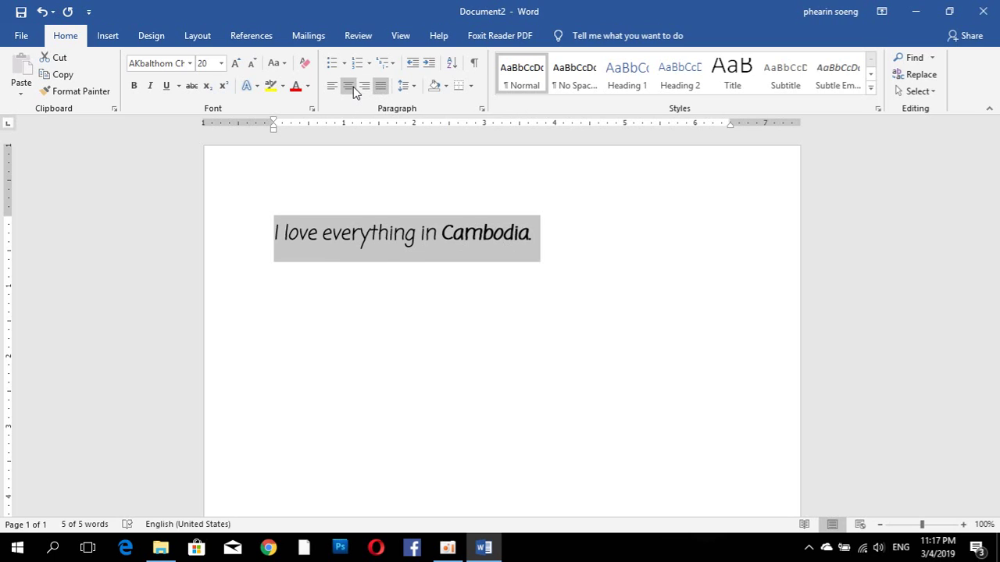
left_click(353, 87)
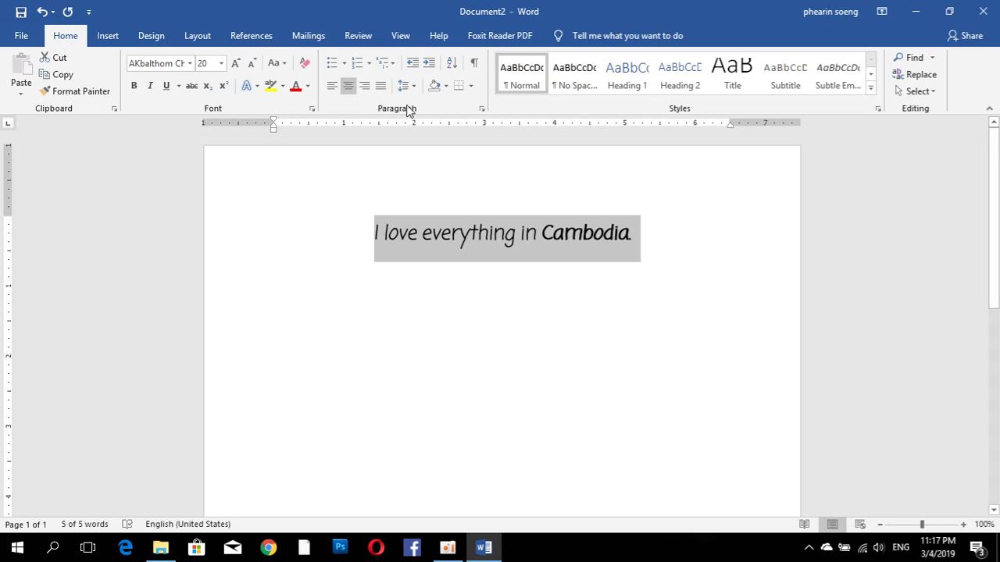
left_click(570, 84)
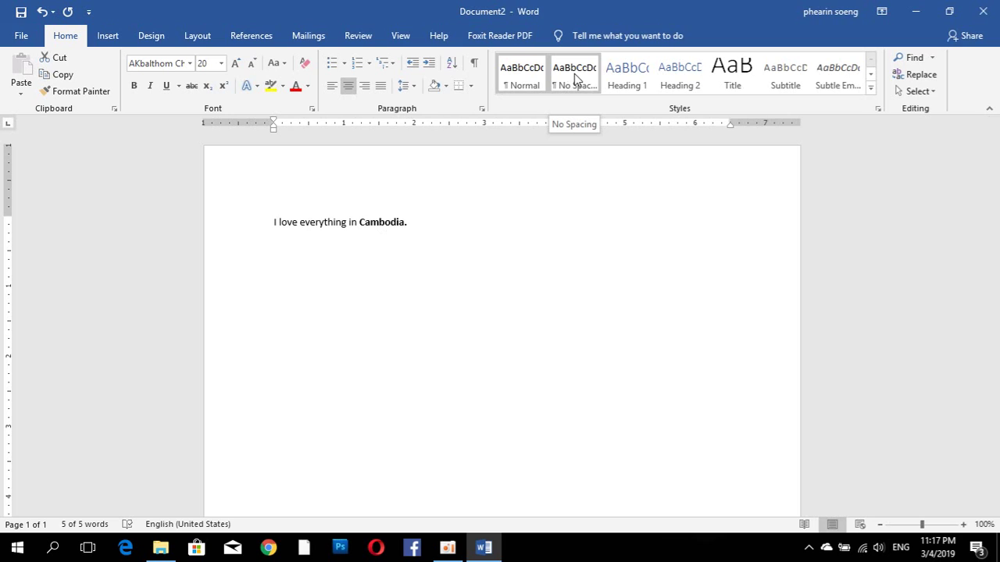
left_click(210, 32)
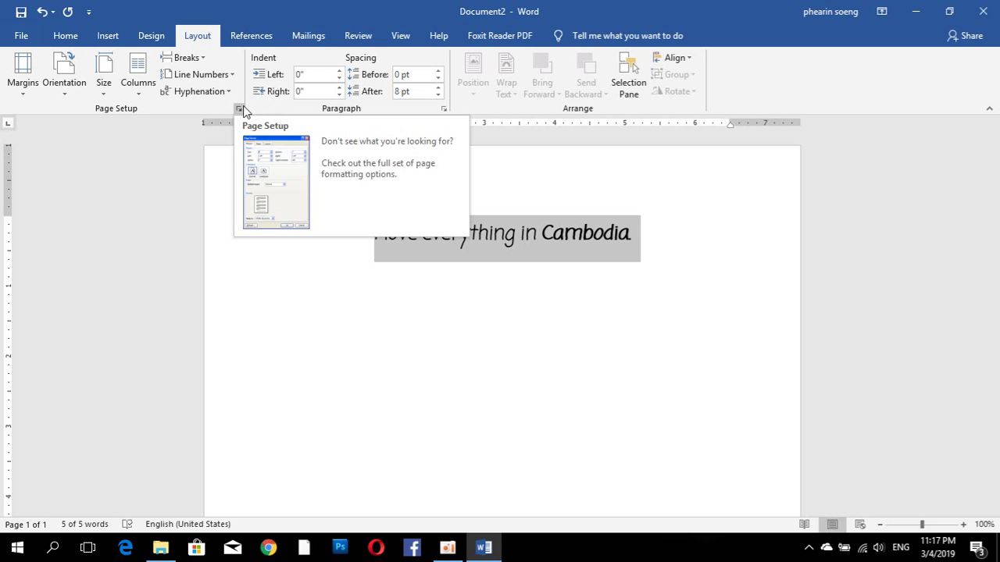
Set the paper size to A4 after checking Page Setup and the margin presets
left_click(243, 106)
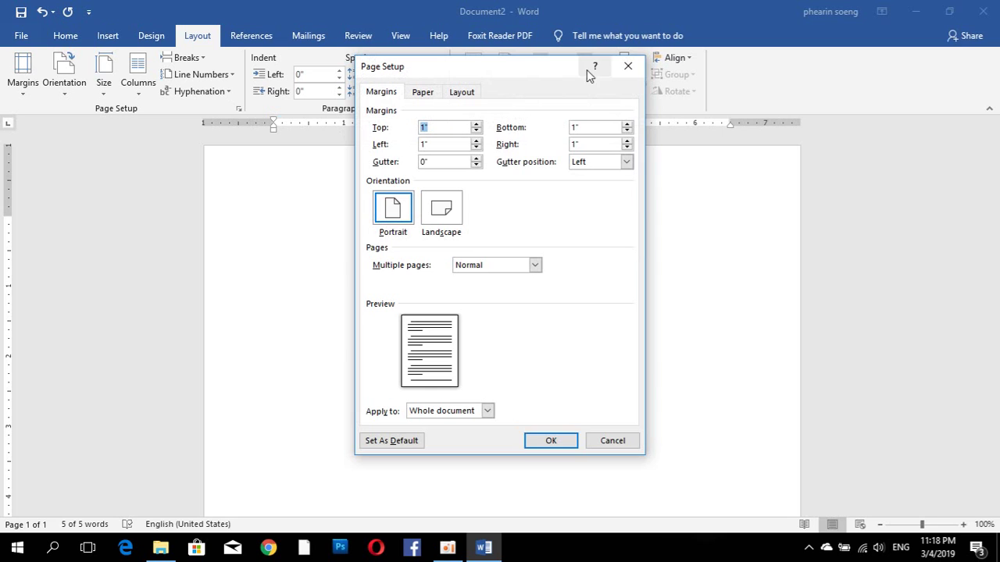
left_click(627, 66)
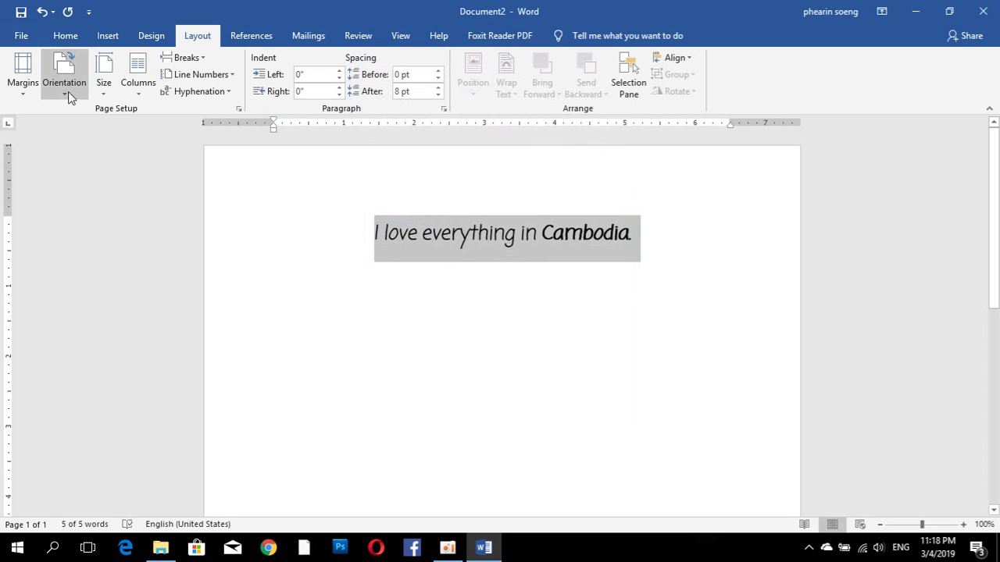
left_click(32, 97)
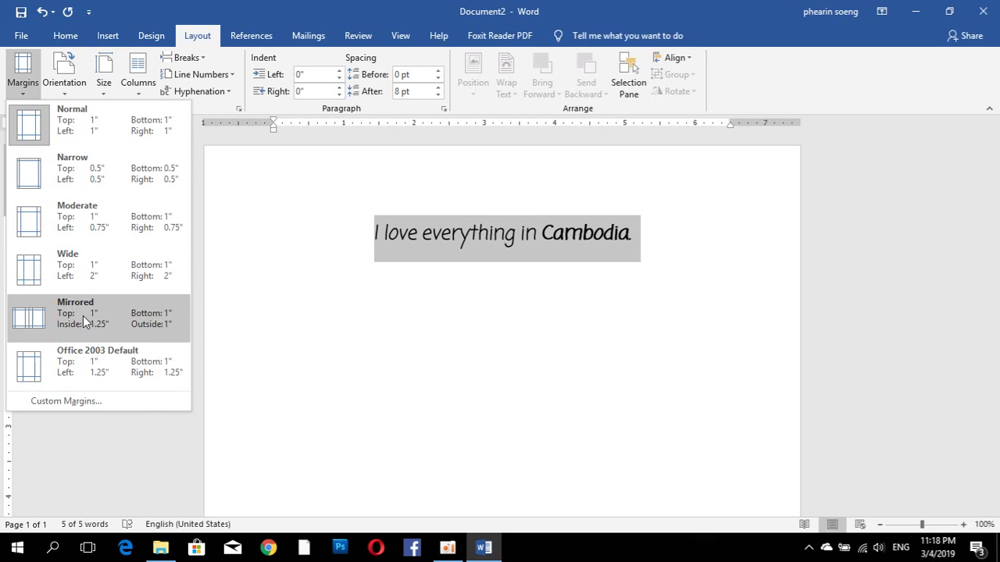
left_click(104, 90)
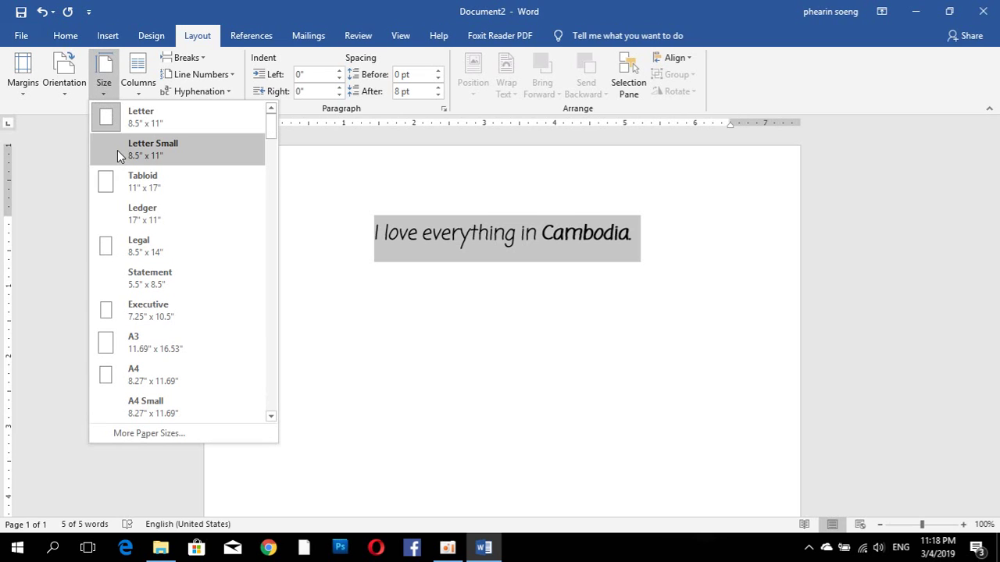
left_click(117, 381)
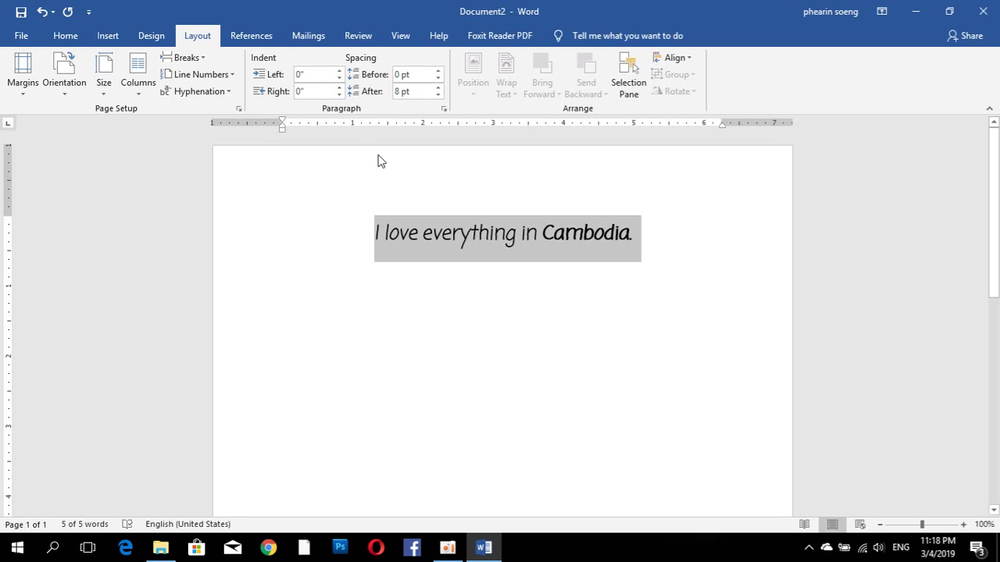
In Page Setup, set the top and left margins to 0.5 inch
left_click(238, 110)
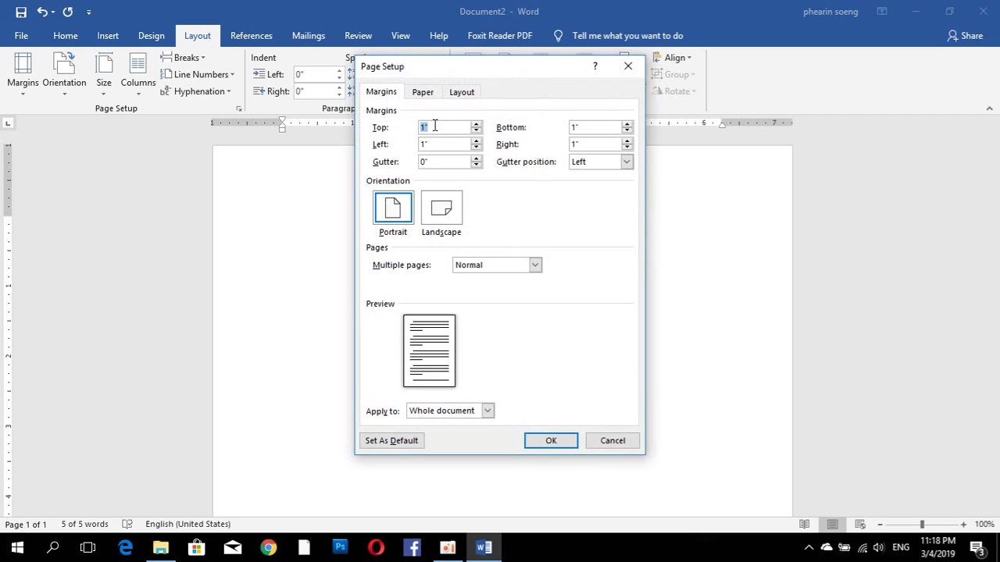
key("BackSpace")
type("0.2")
key("BackSpace")
type("5")
left_click(426, 144)
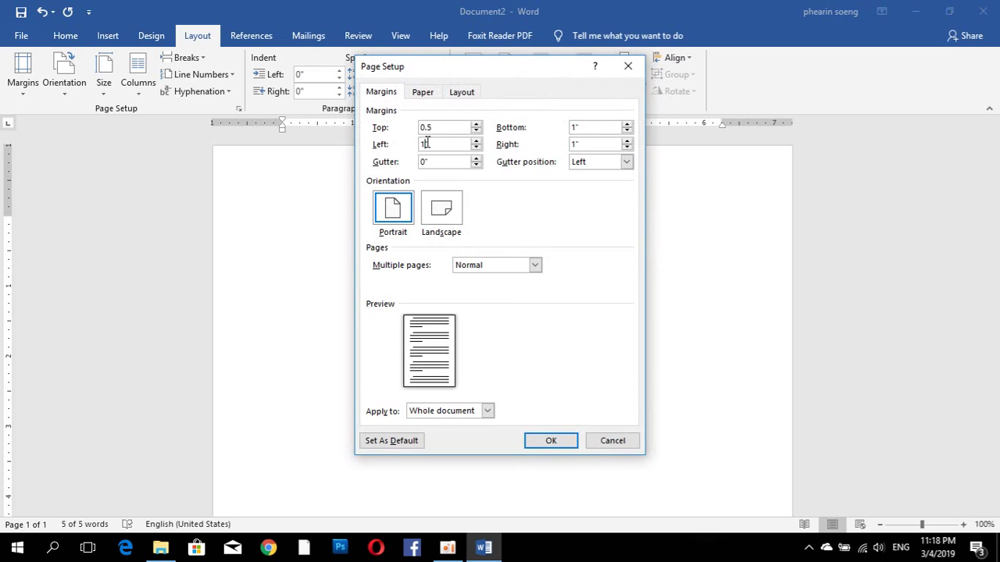
key("BackSpace")
key("BackSpace")
type("0.")
type("5")
Set the bottom and right margins to 0.5 inch as well
left_click(573, 127)
type("0.")
type("5")
left_click(576, 144)
key("BackSpace")
key("BackSpace")
type("0.5")
left_click(410, 131)
left_click(443, 144)
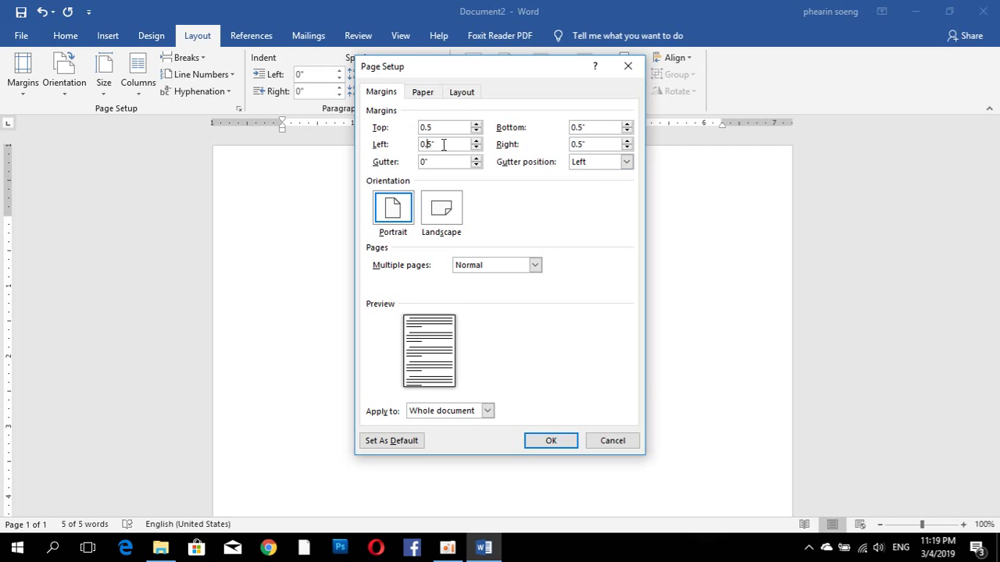
left_click(585, 129)
left_click(578, 144)
Apply landscape orientation, then switch the page back to portrait
left_click(443, 218)
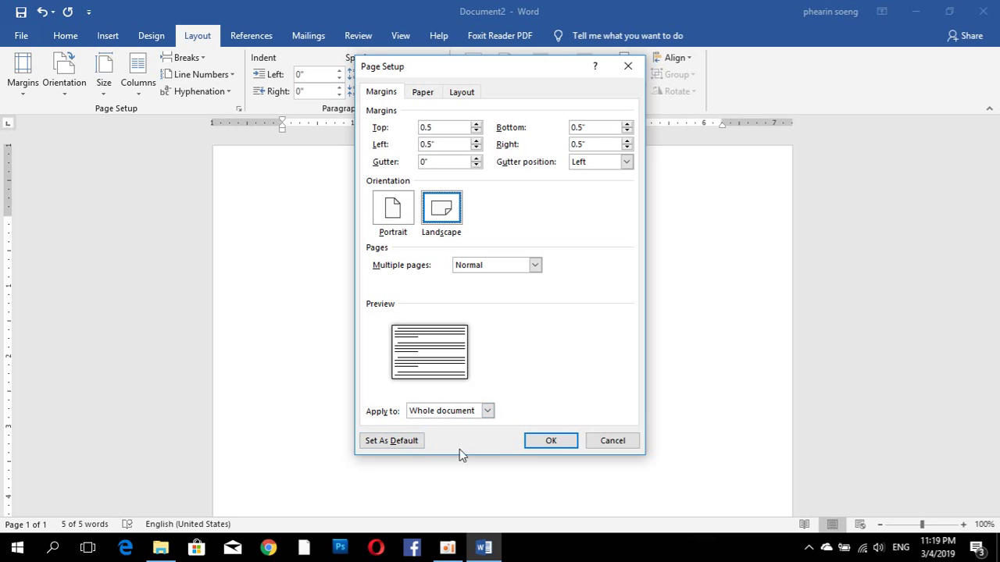
left_click(550, 440)
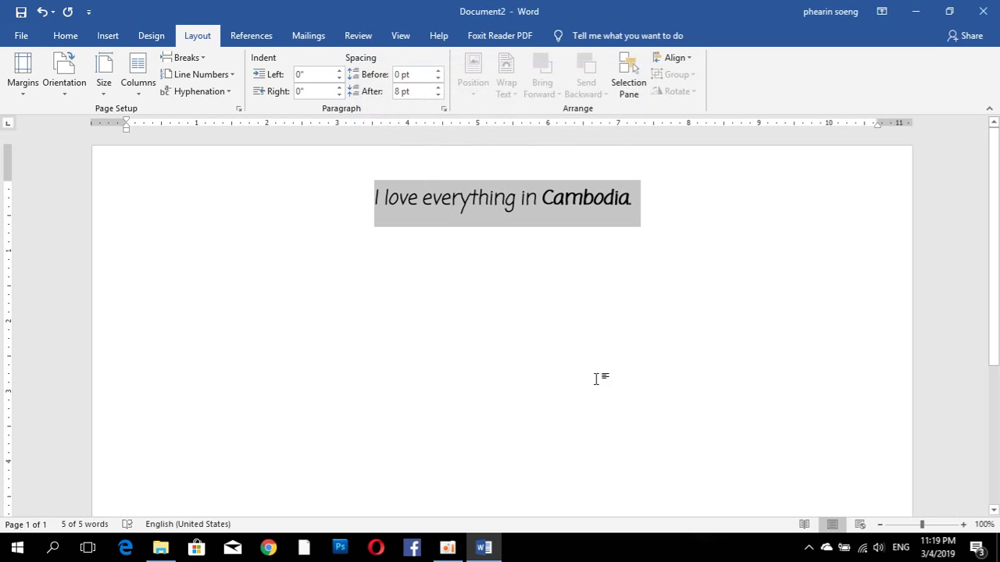
left_click(239, 110)
left_click(401, 206)
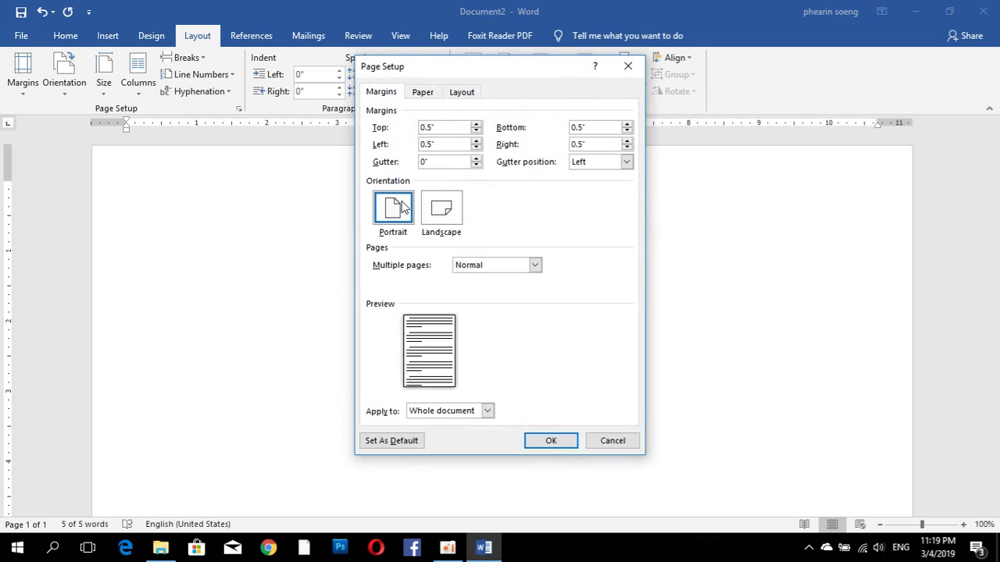
left_click(537, 444)
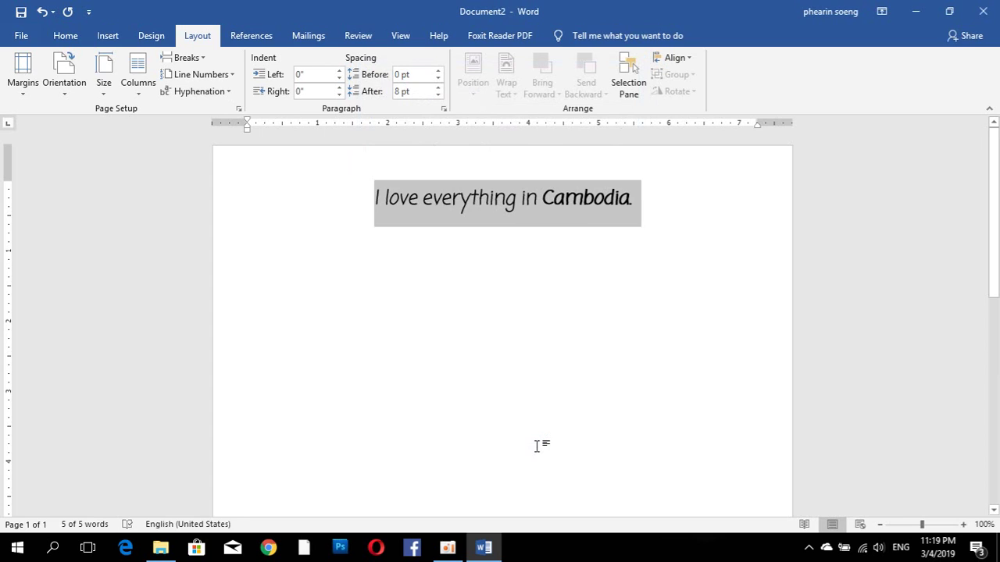
left_click(537, 446)
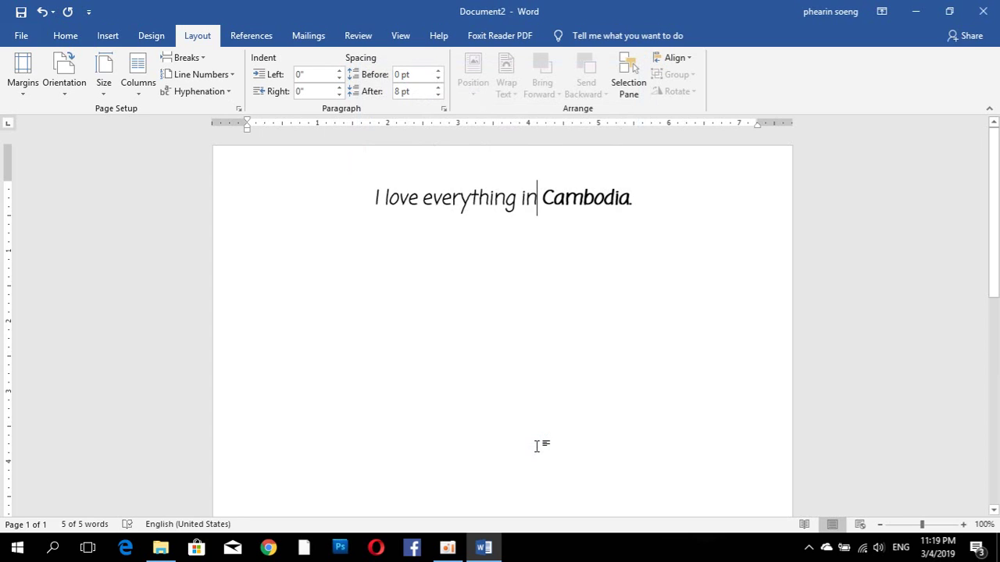
Add an empty line after the Cambodia sentence, then browse the Insert, Design, Layout, Home and References tabs
left_click(631, 198)
key("Return")
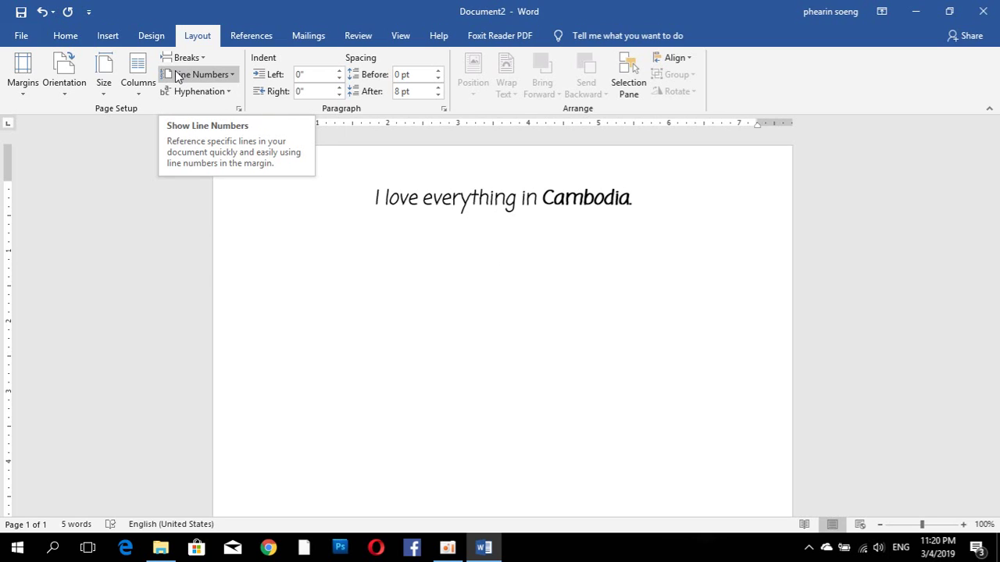
left_click(104, 36)
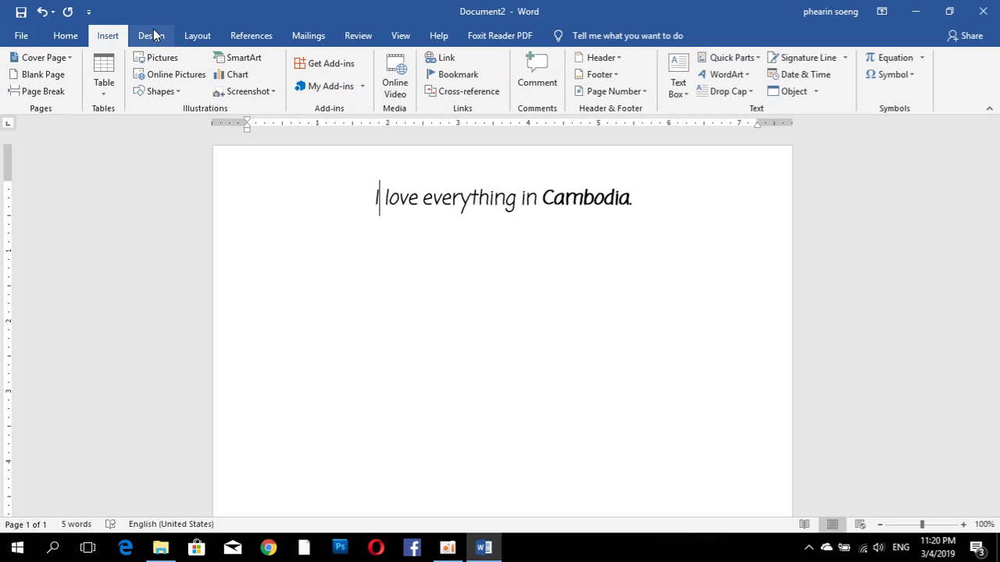
left_click(152, 35)
left_click(196, 36)
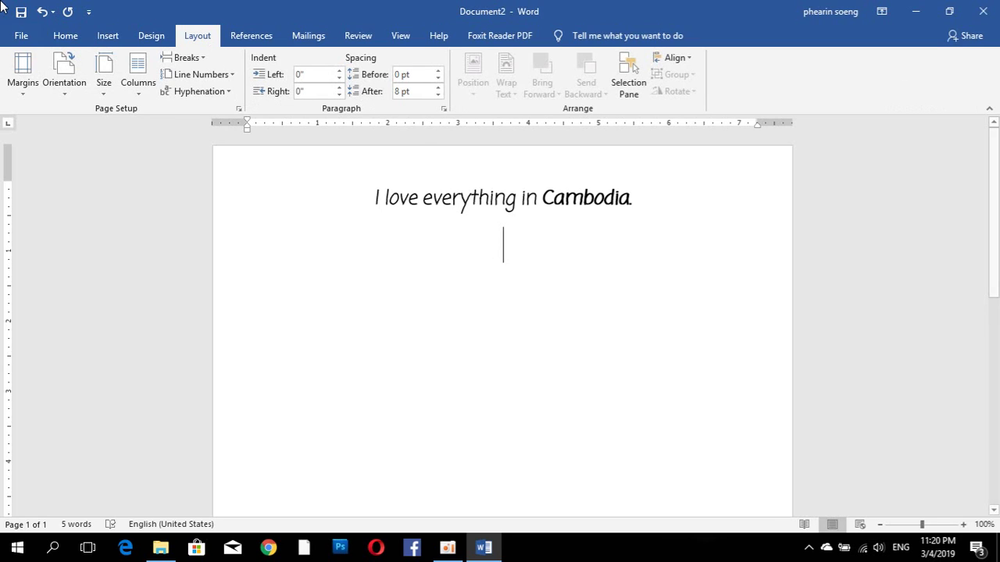
left_click(54, 38)
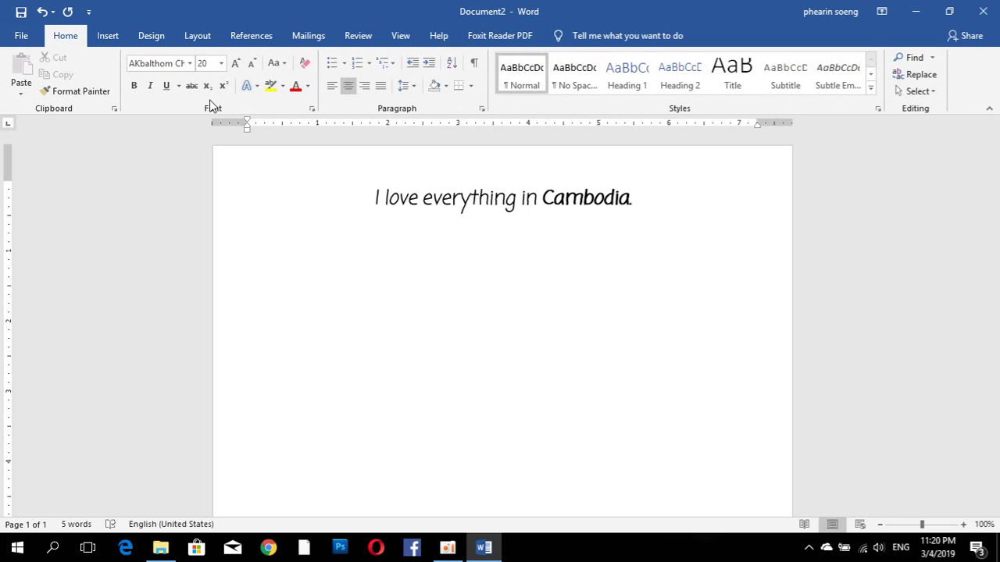
left_click(207, 35)
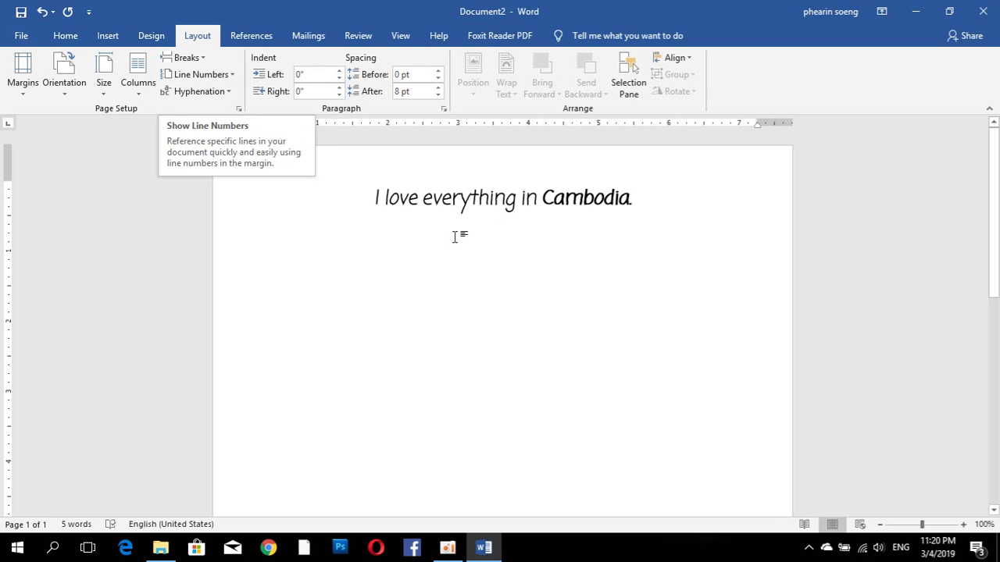
left_click(239, 38)
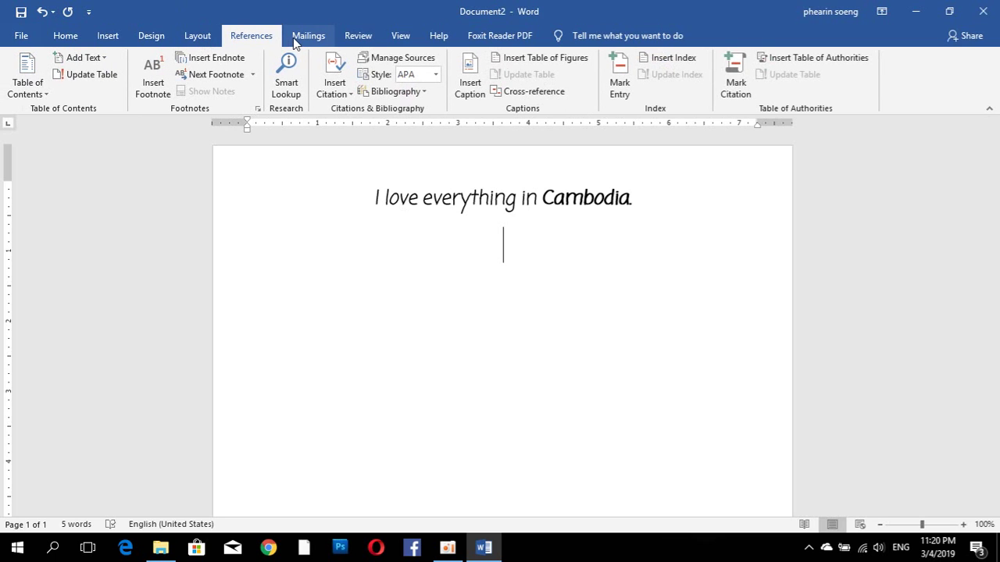
left_click(198, 37)
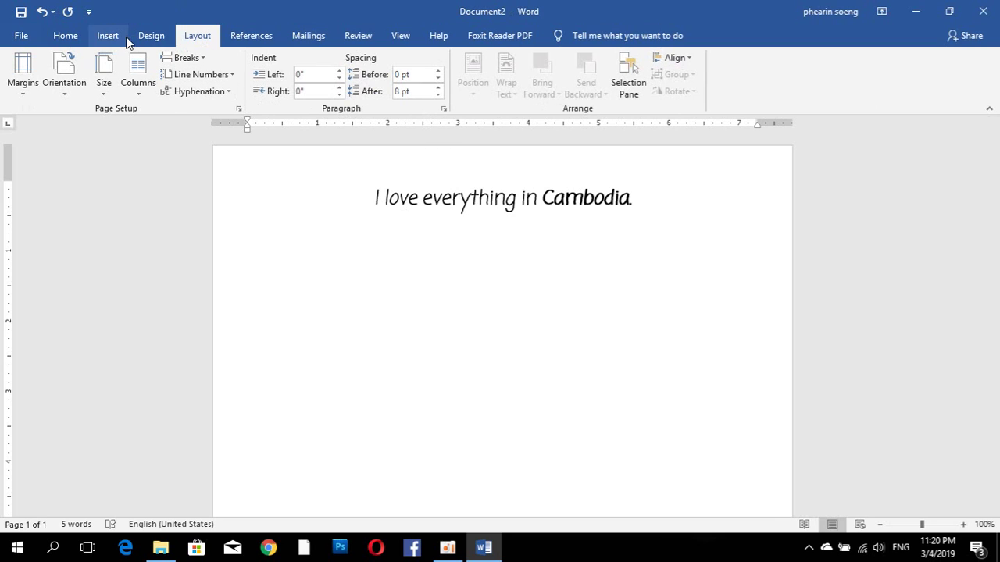
left_click(149, 36)
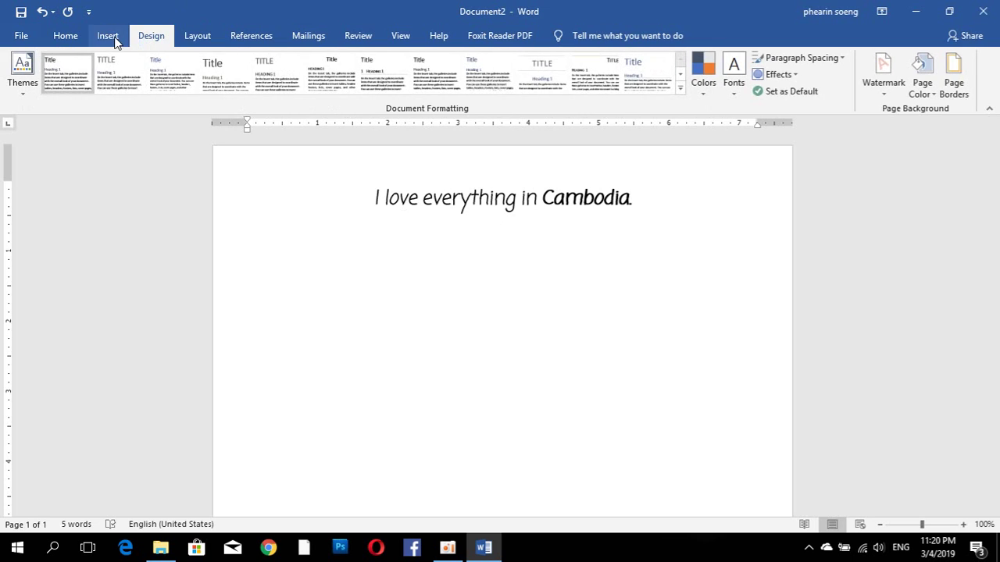
Insert the built-in Filigree cover page from the Cover Page gallery
left_click(114, 39)
left_click(151, 39)
left_click(111, 44)
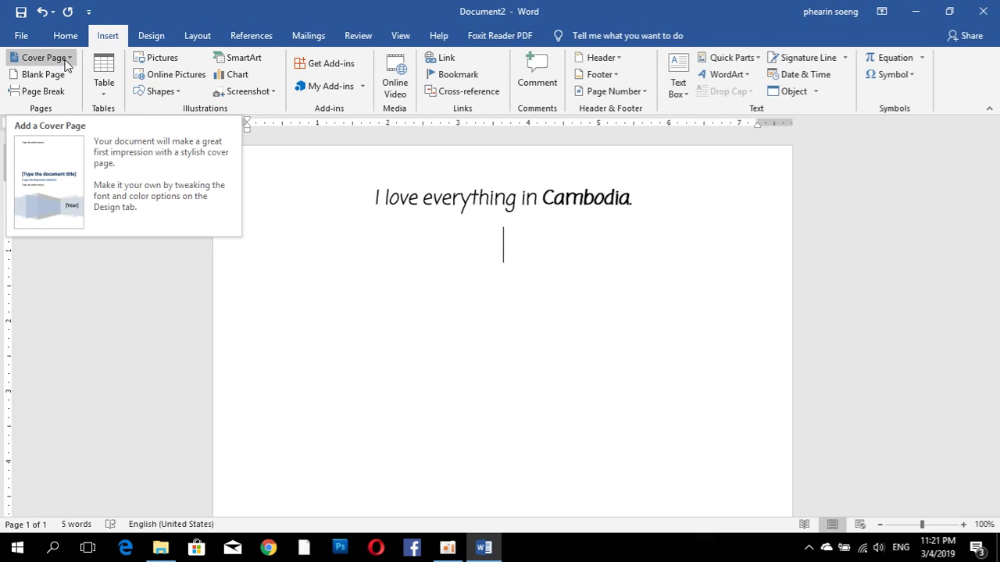
left_click(65, 59)
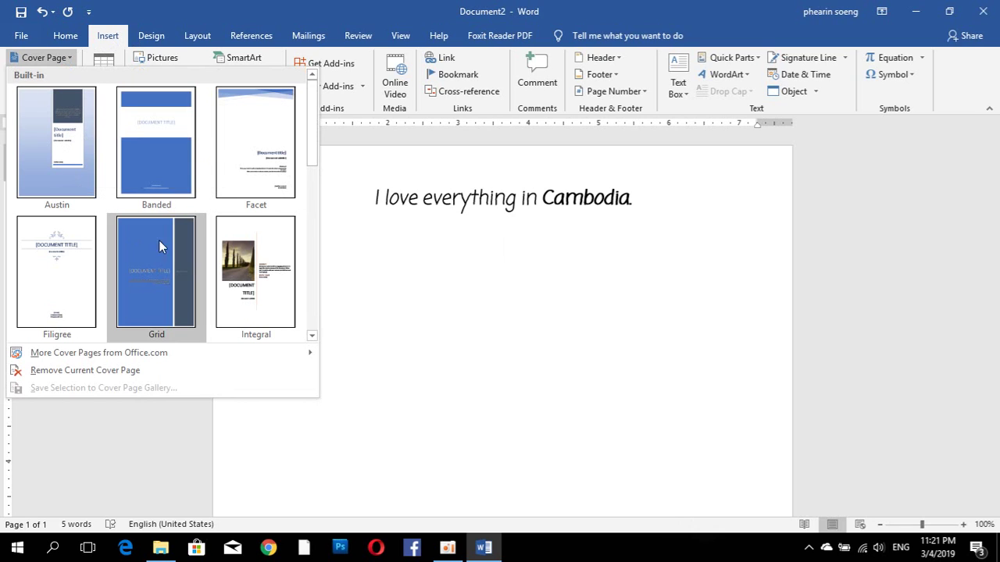
left_click(66, 283)
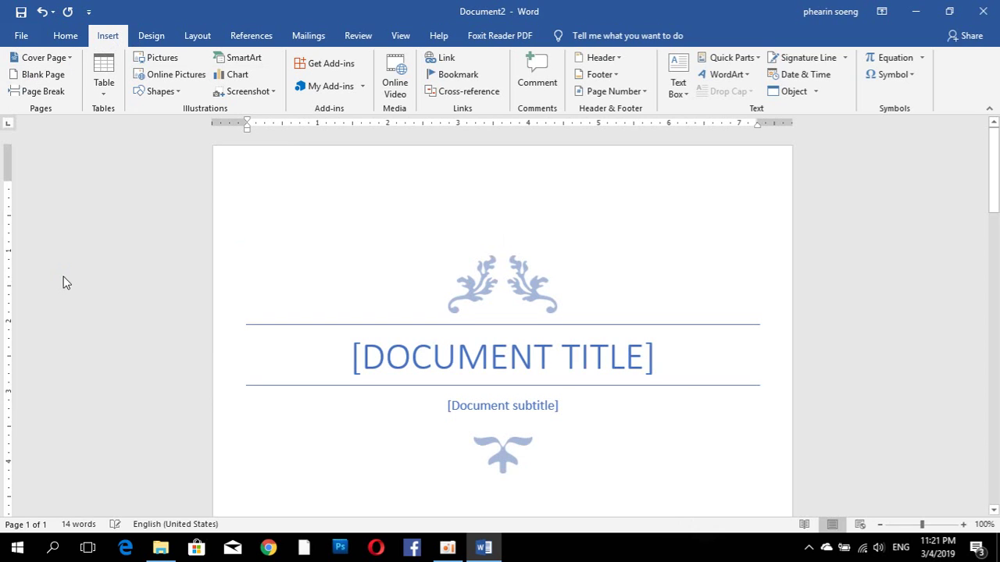
Enter the person's name as the cover page title and set it in AKbalthom HighSchool font
left_click(43, 524)
left_click(607, 375)
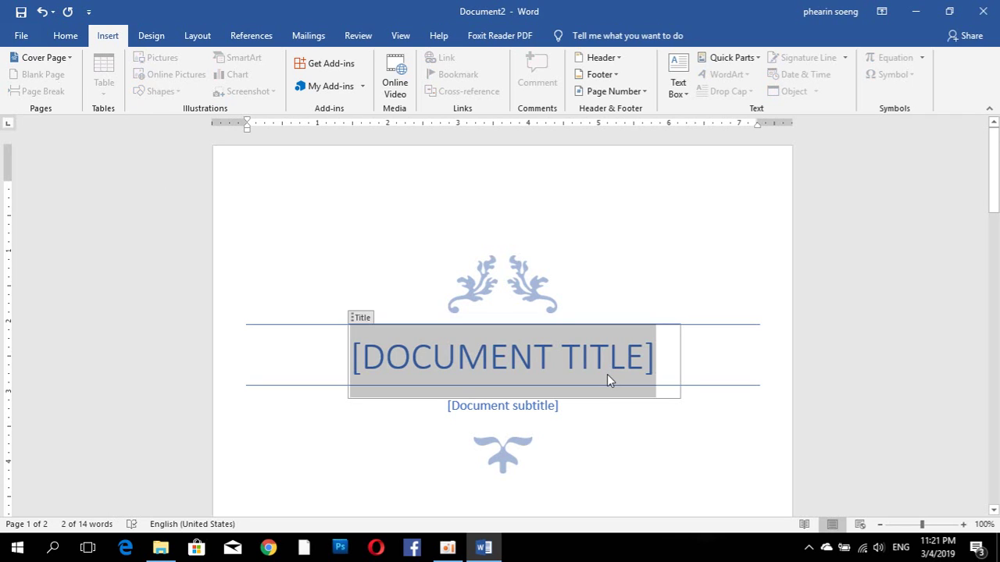
type("SP")
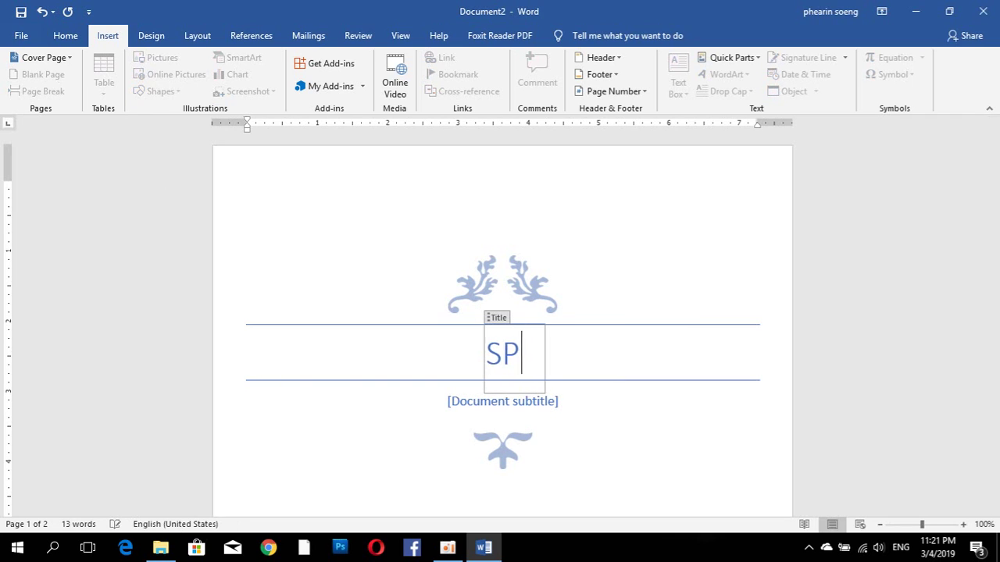
key("BackSpace")
key("BackSpace")
type("RIN ")
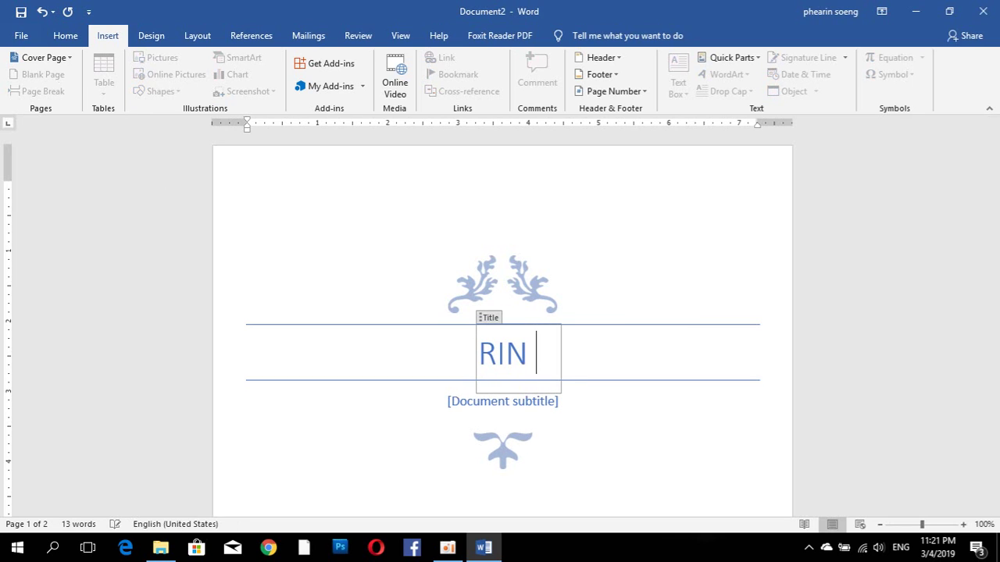
type("SOPHEA")
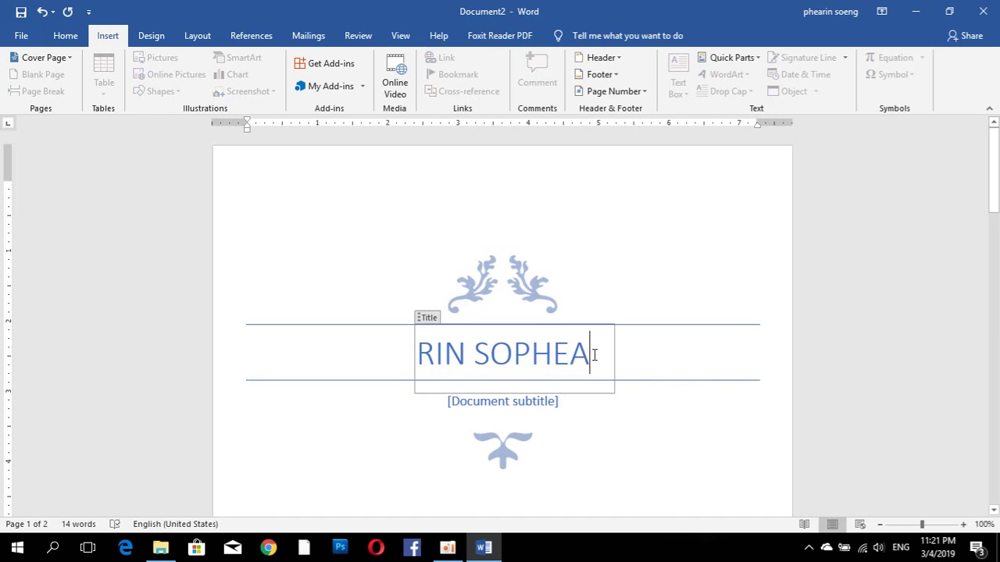
left_click_drag(593, 356, 409, 354)
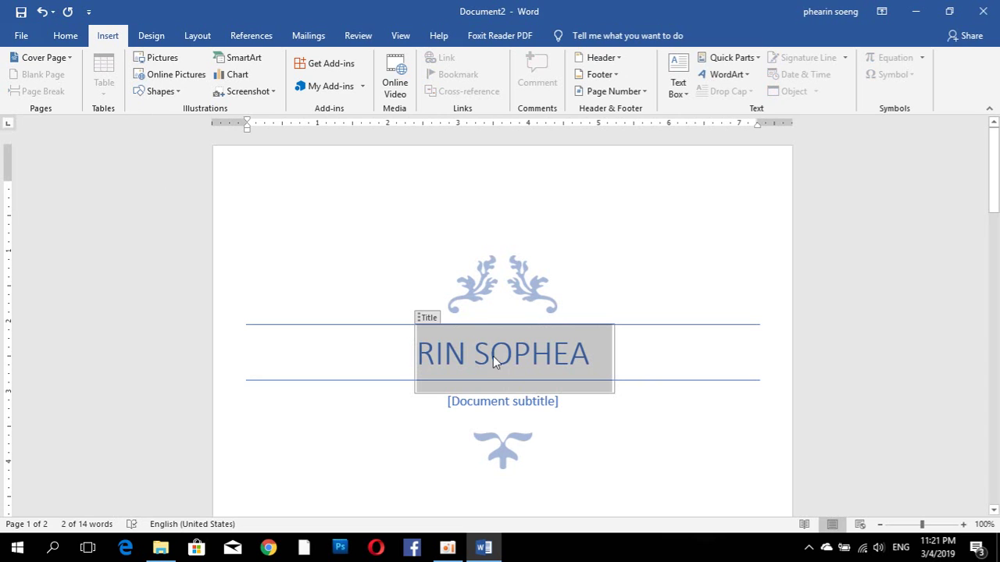
left_click(65, 36)
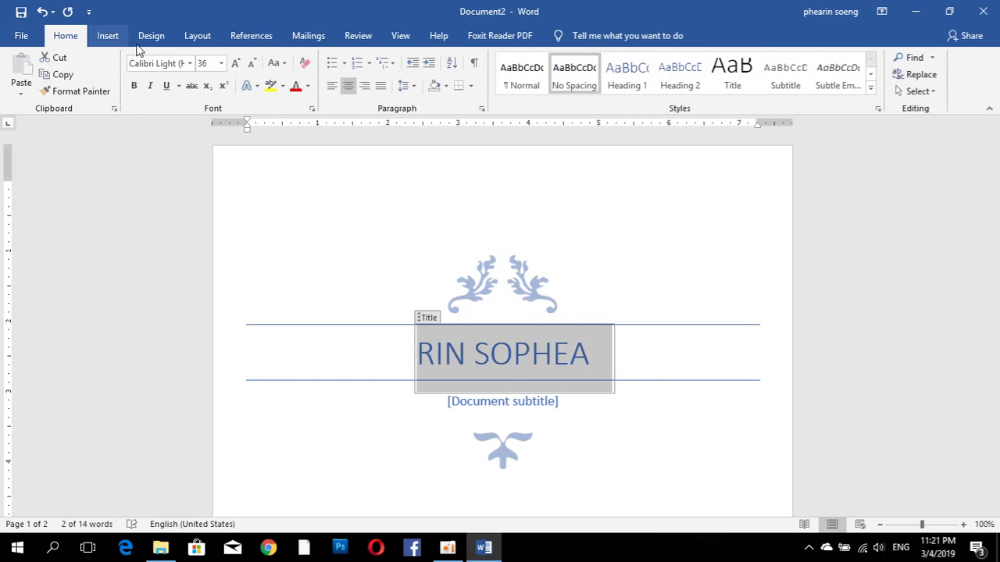
left_click(190, 64)
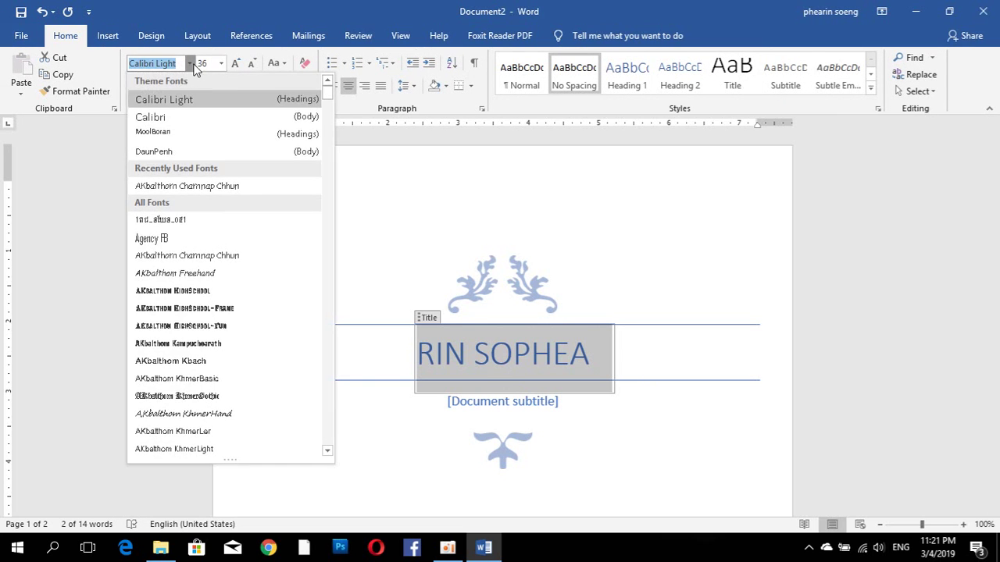
left_click(185, 294)
left_click(340, 263)
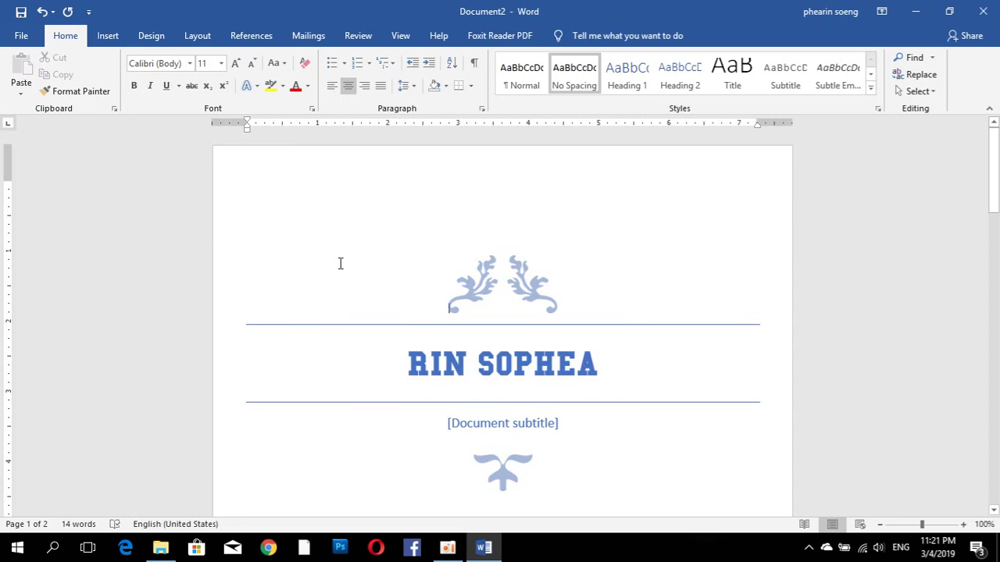
Replace the cover page subtitle placeholder with 'YouTube'
left_click(493, 422)
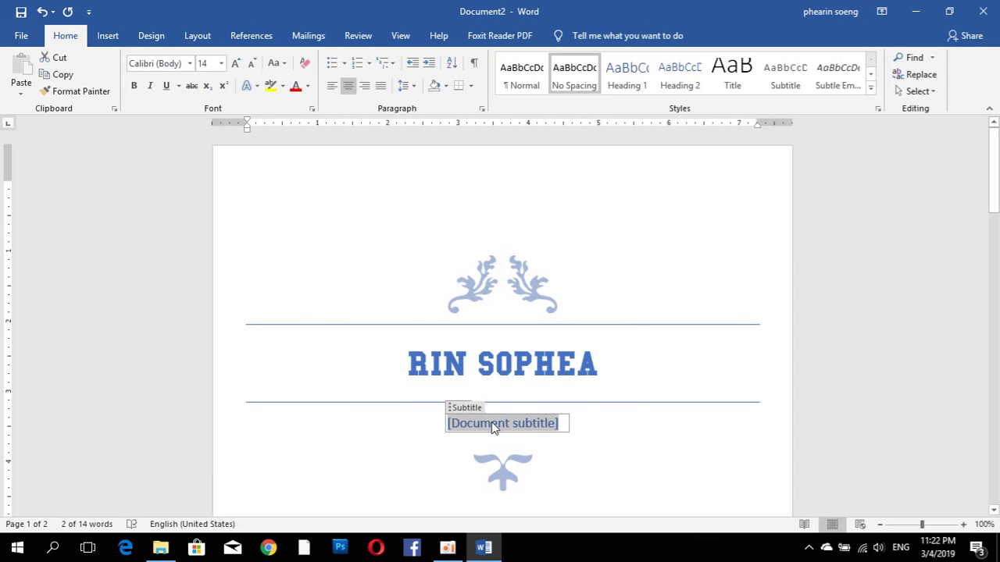
type("You")
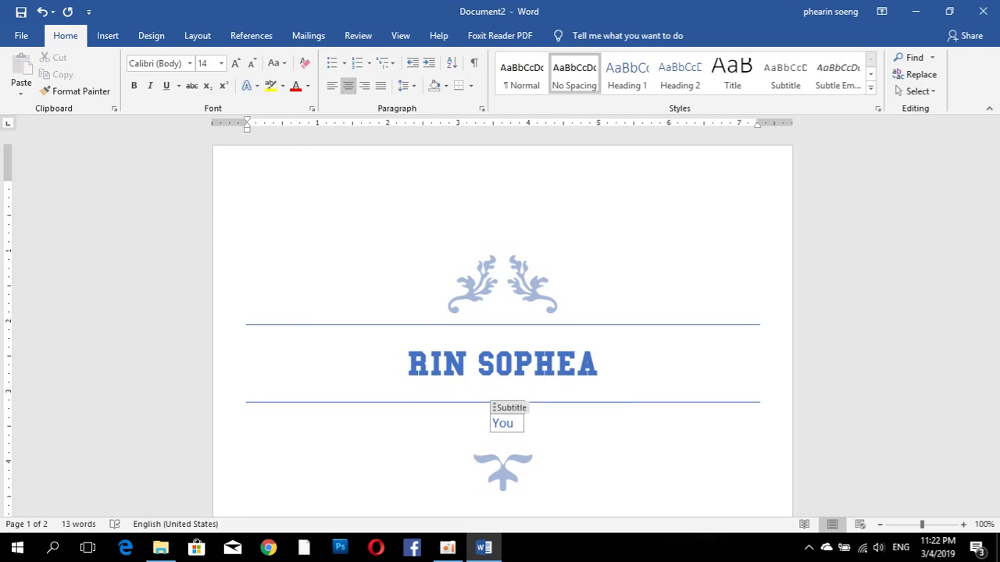
type("Tube")
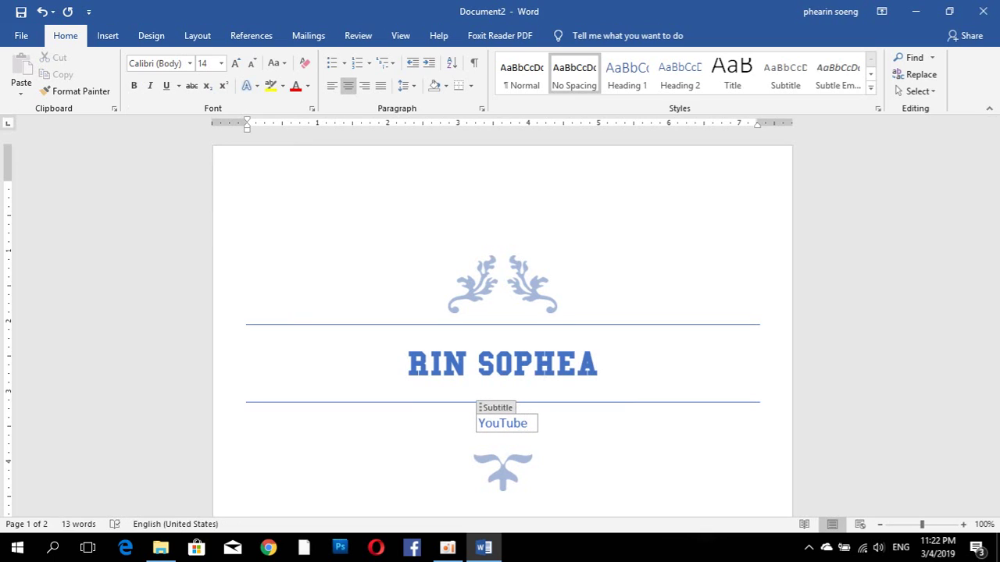
left_click(410, 469)
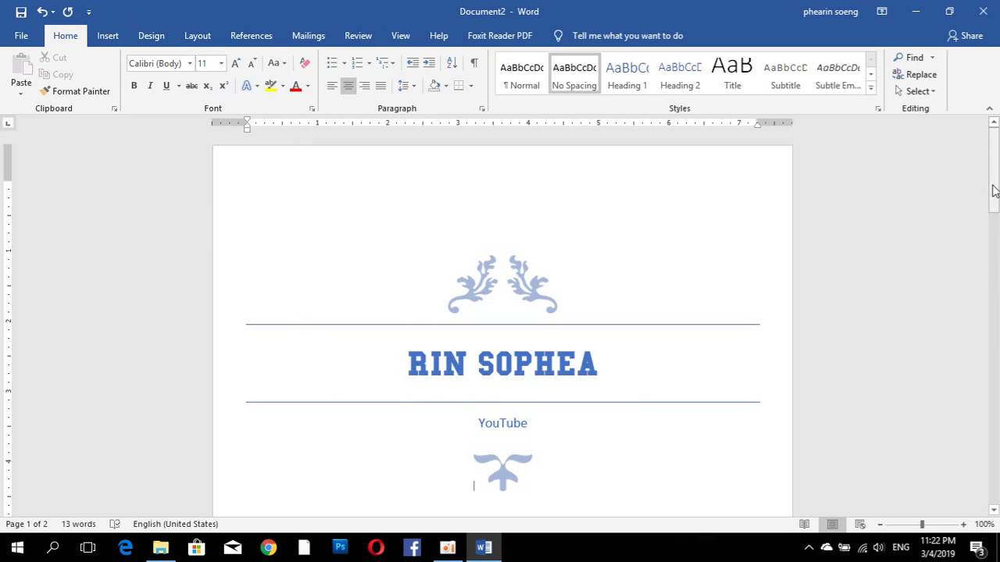
mouse_move(993, 132)
left_mouse_down()
mouse_move(993, 350)
mouse_move(993, 285)
left_mouse_up()
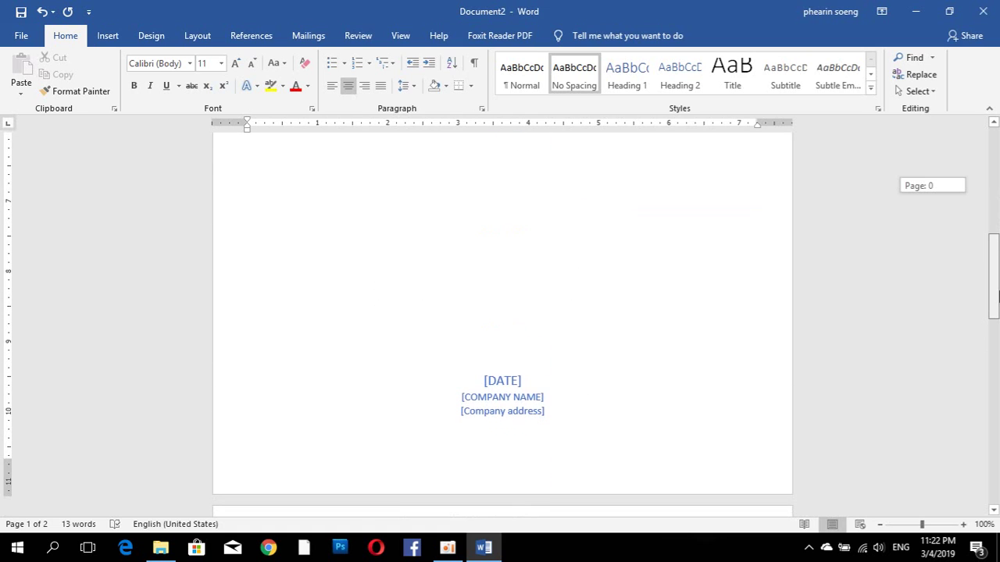
left_click_drag(997, 285, 998, 150)
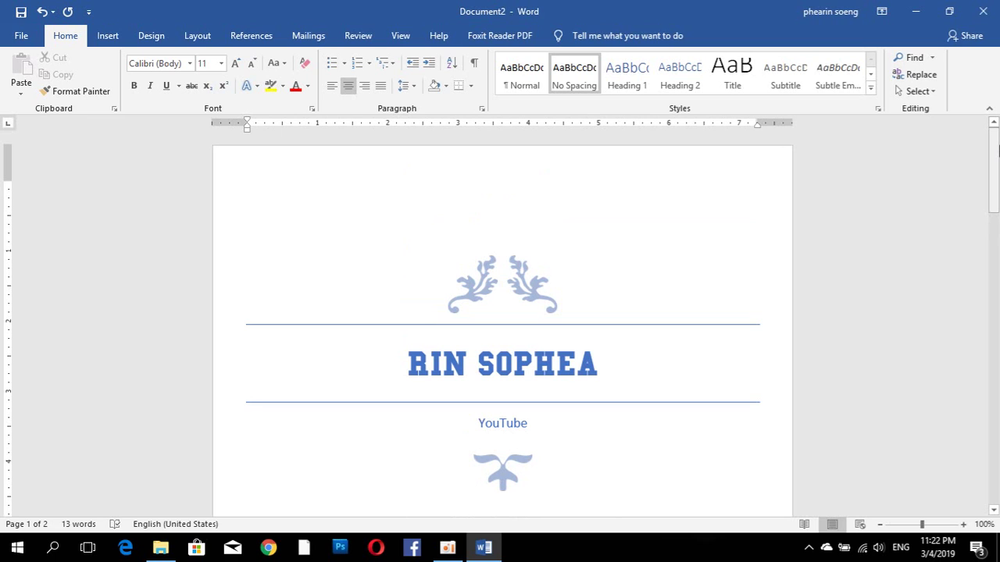
Insert the Facet (Even Page) built-in header on the cover page
left_click(105, 36)
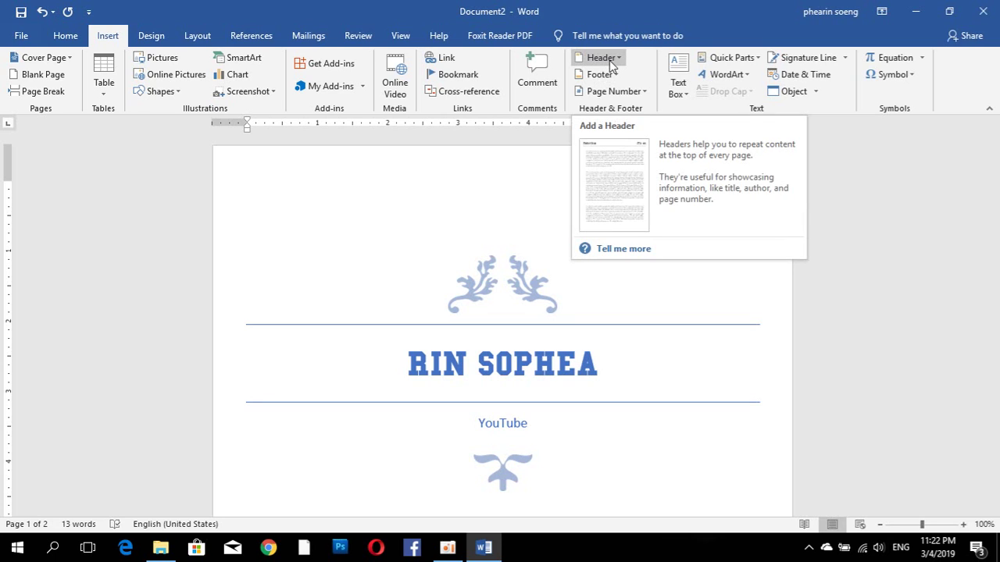
left_click(612, 62)
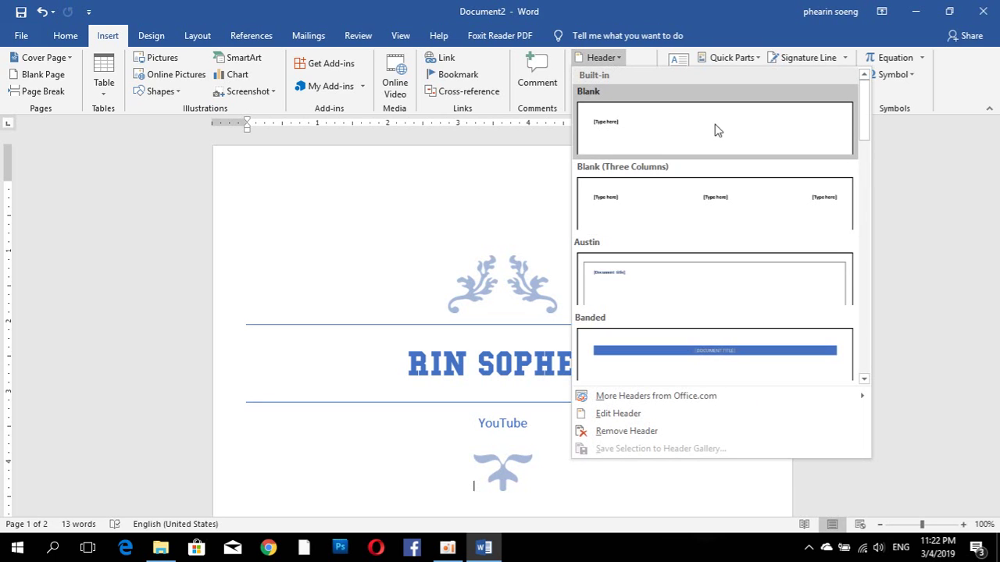
scroll(863, 163, "down", 1)
left_click_drag(864, 163, 864, 187)
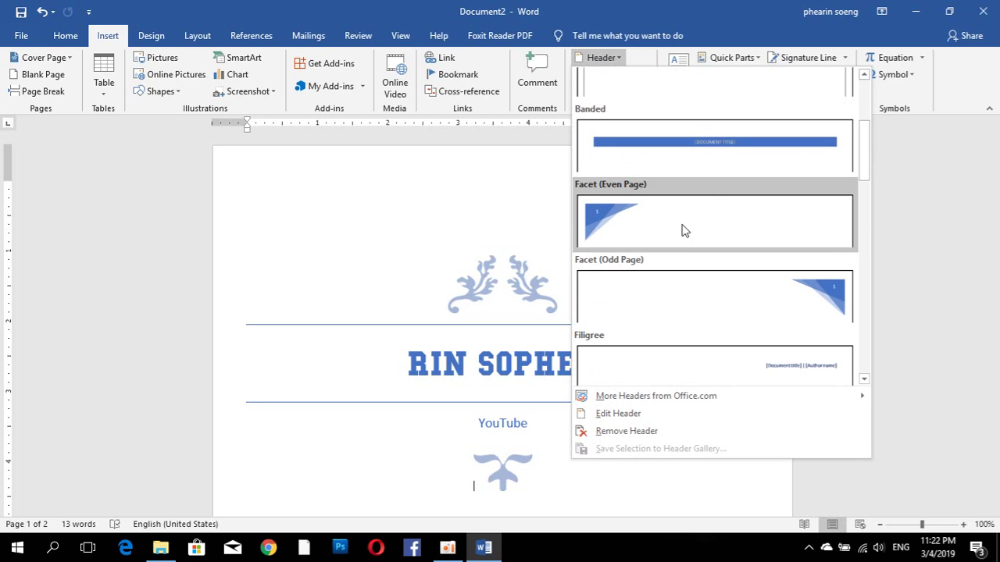
left_click(685, 229)
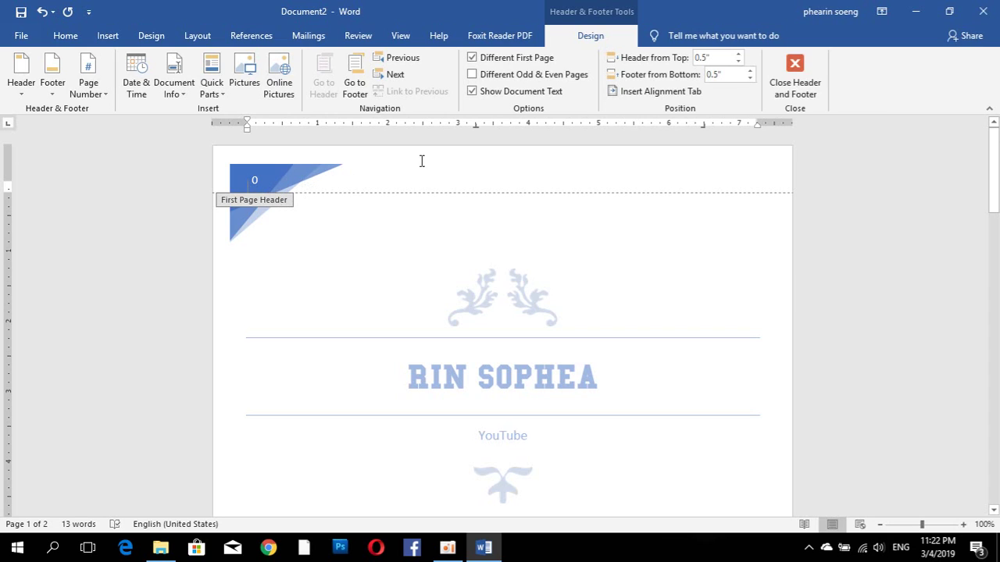
Set the header distance from the top to 1.1" and close header editing
left_click(711, 57)
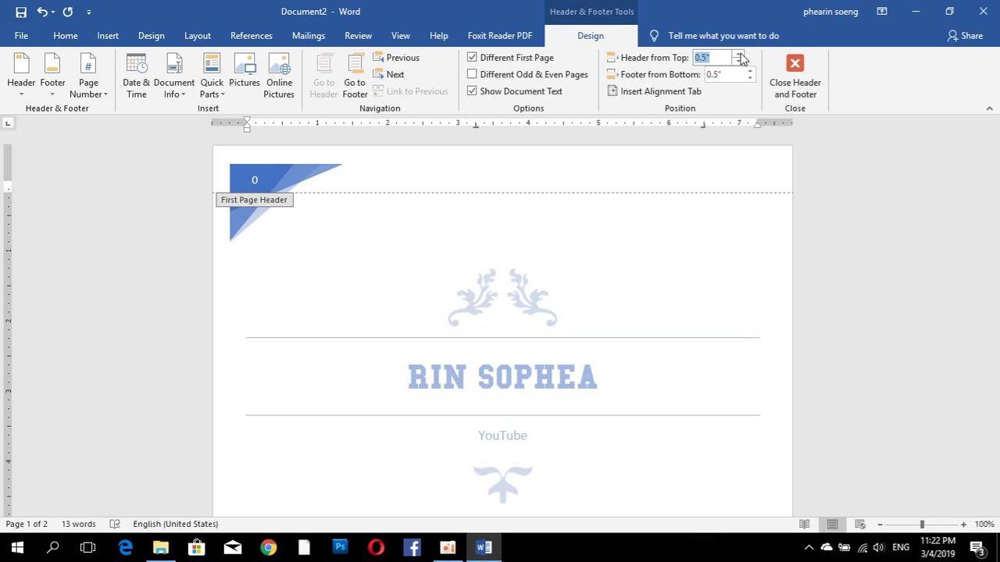
key("Return")
left_click(739, 55)
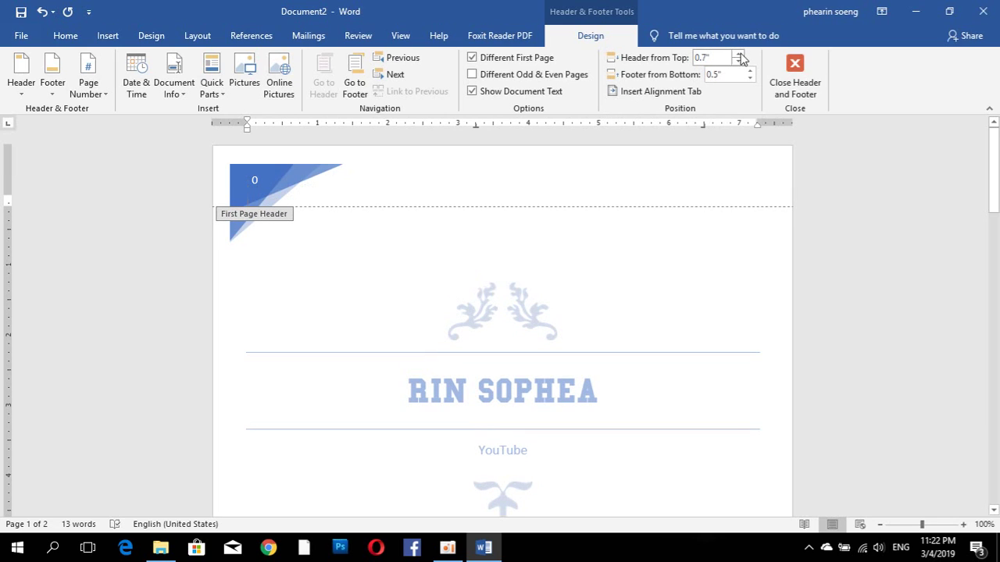
left_click(738, 54)
left_click(739, 55)
left_click(738, 54)
left_click(738, 55)
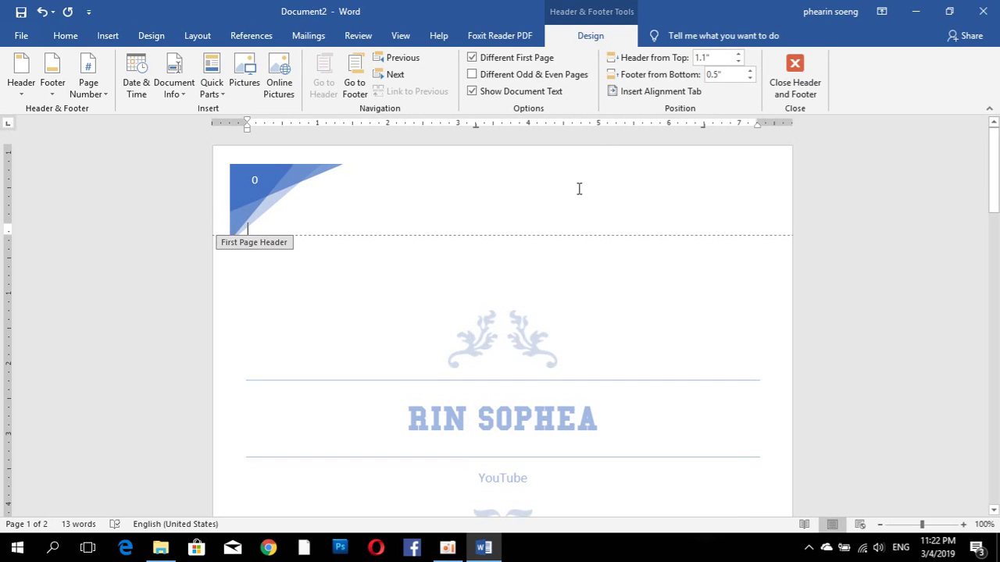
left_click(795, 84)
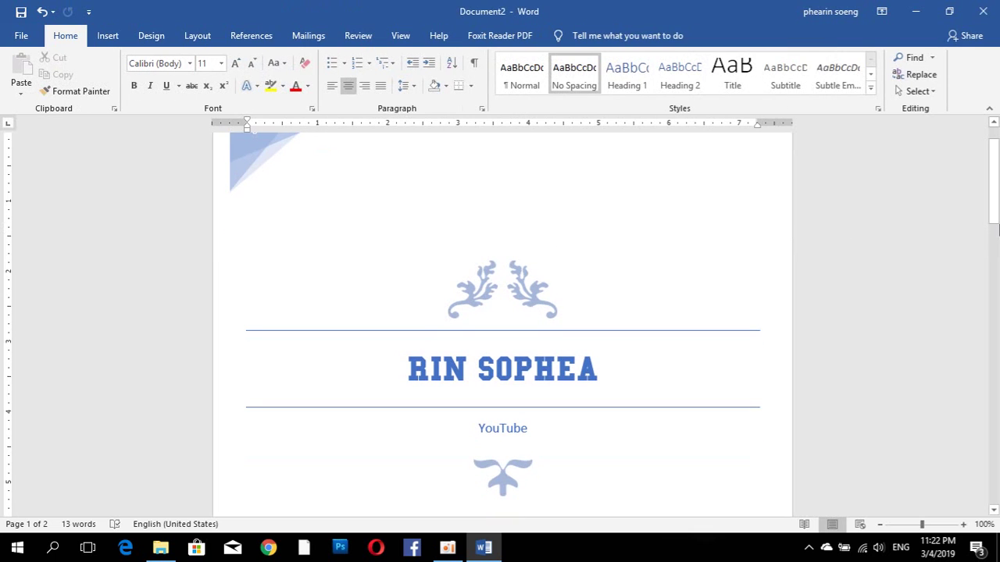
left_click_drag(993, 227, 984, 362)
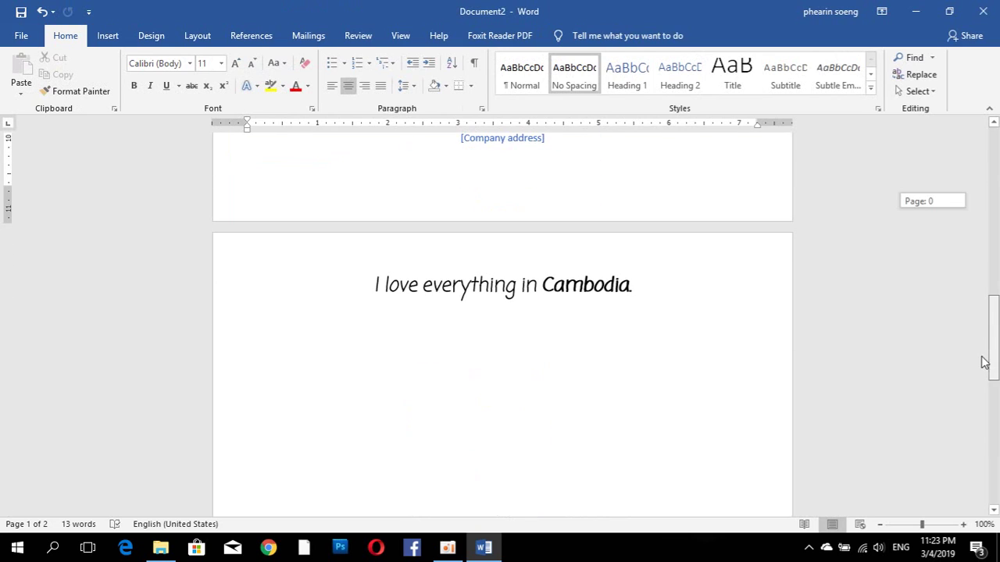
left_click(335, 286)
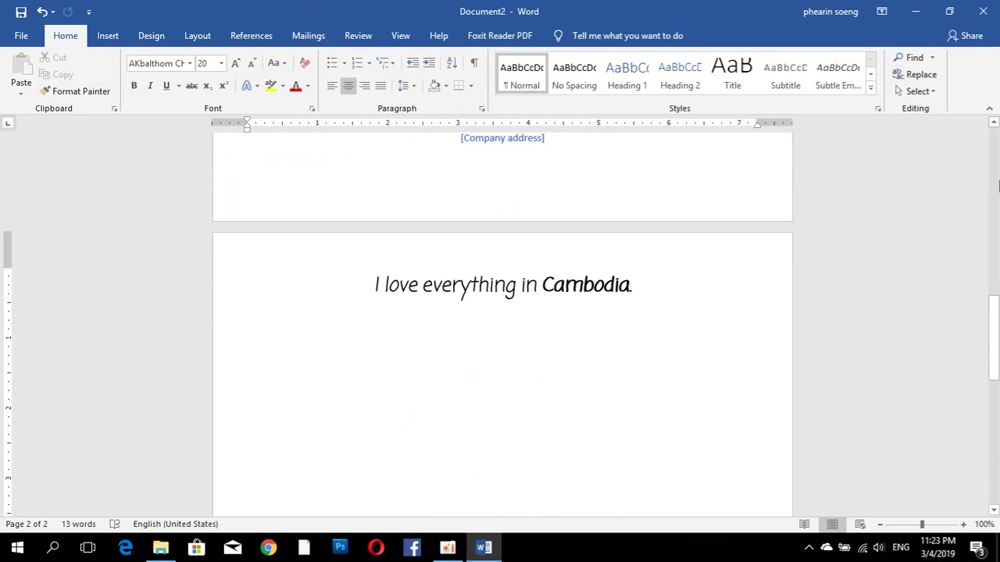
left_click(107, 38)
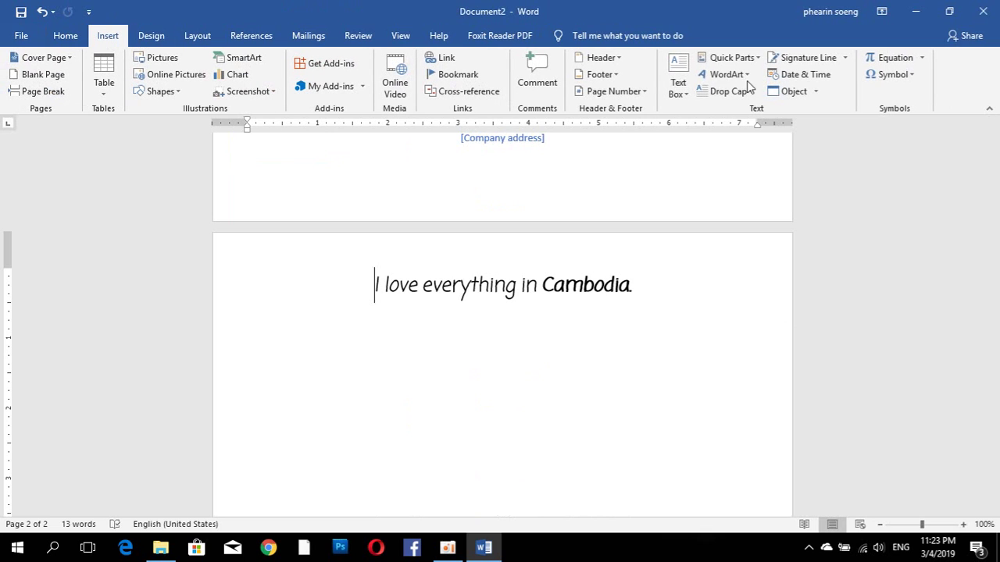
left_click(614, 58)
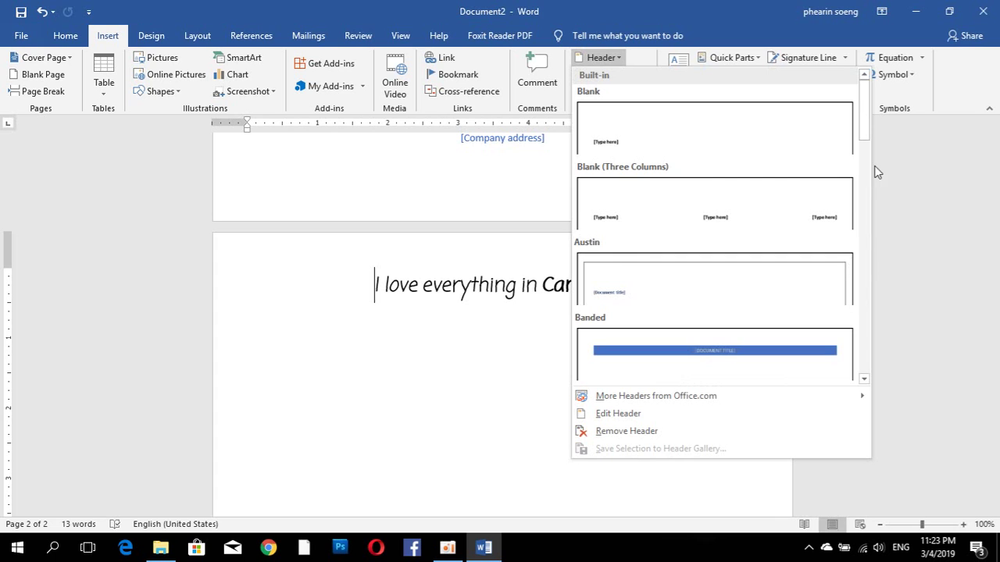
left_click_drag(867, 130, 867, 186)
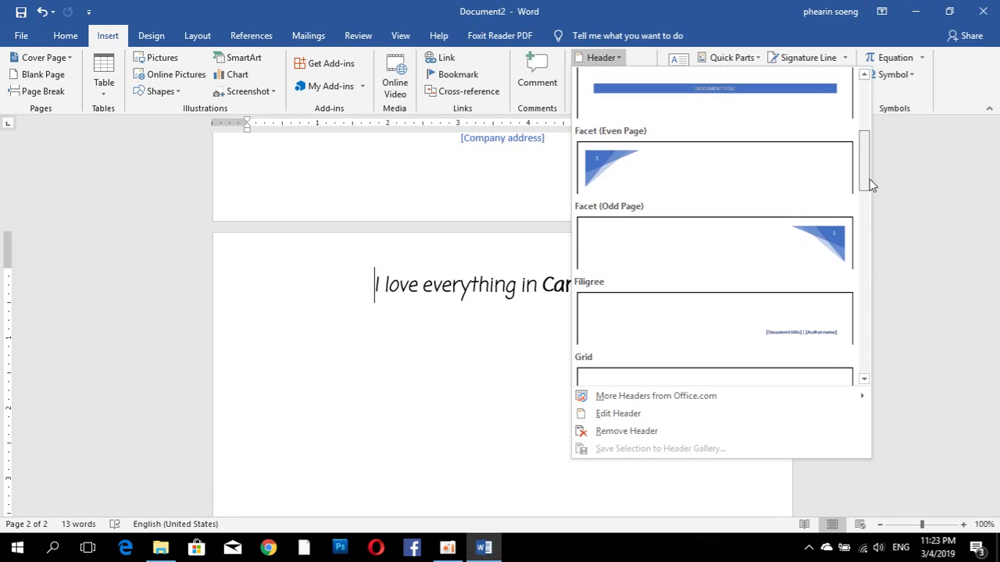
left_click(711, 165)
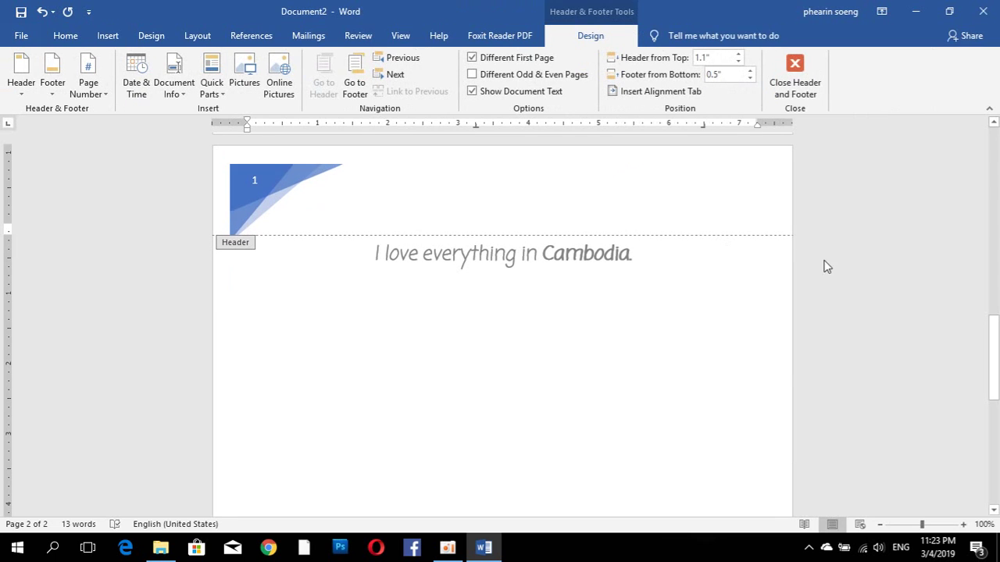
left_click_drag(993, 358, 993, 171)
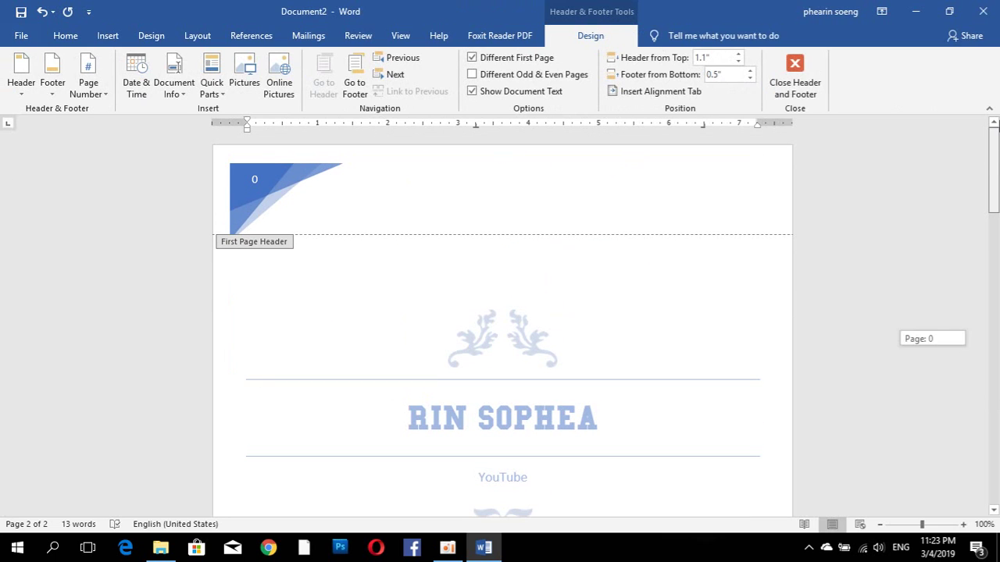
left_click(291, 180)
key("Delete")
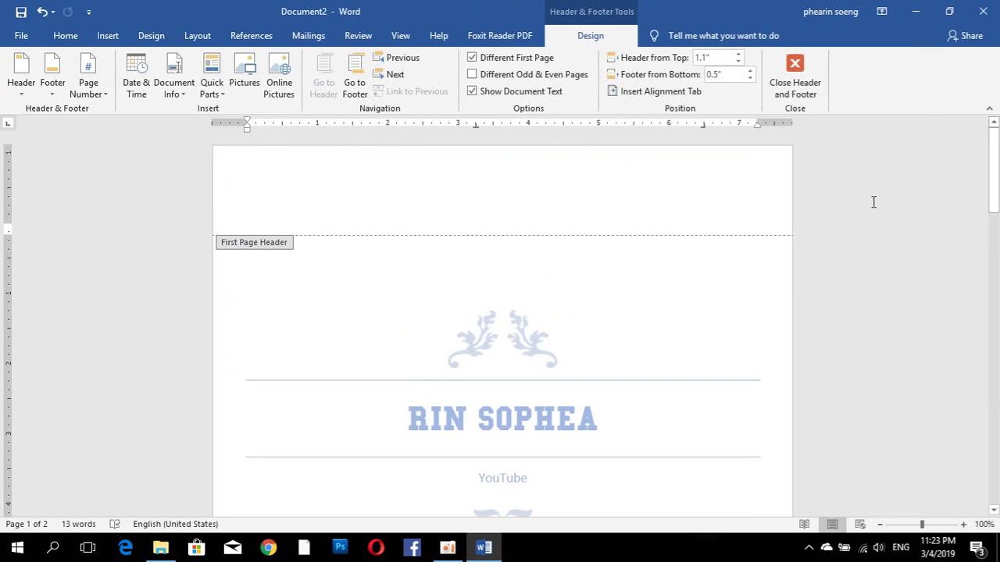
left_click(810, 79)
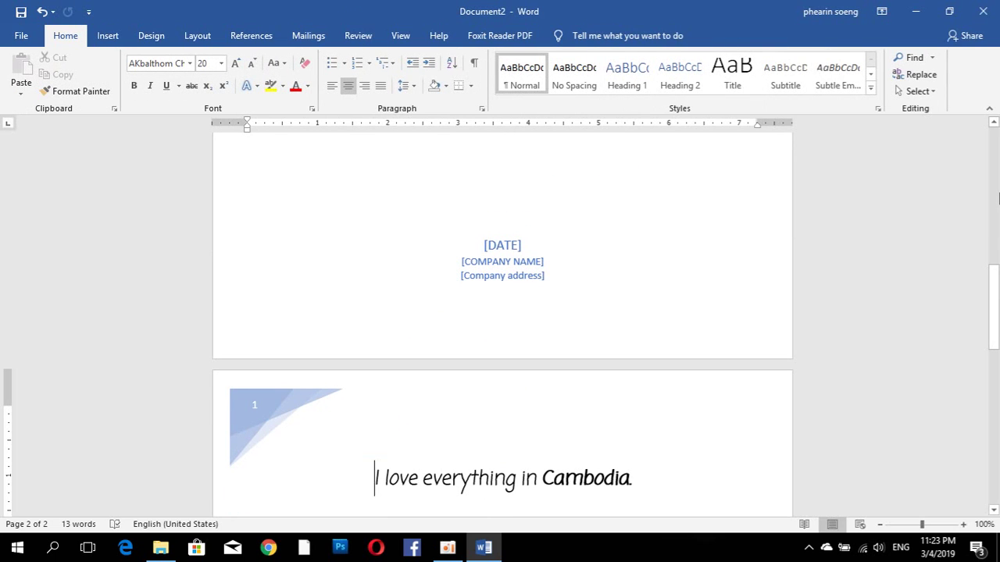
left_click_drag(996, 178, 994, 334)
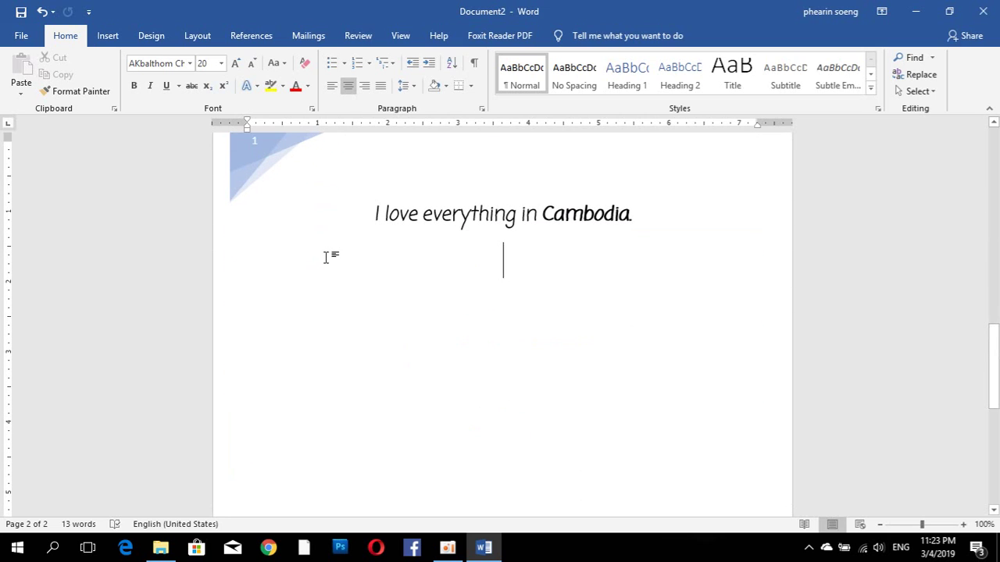
left_click(117, 38)
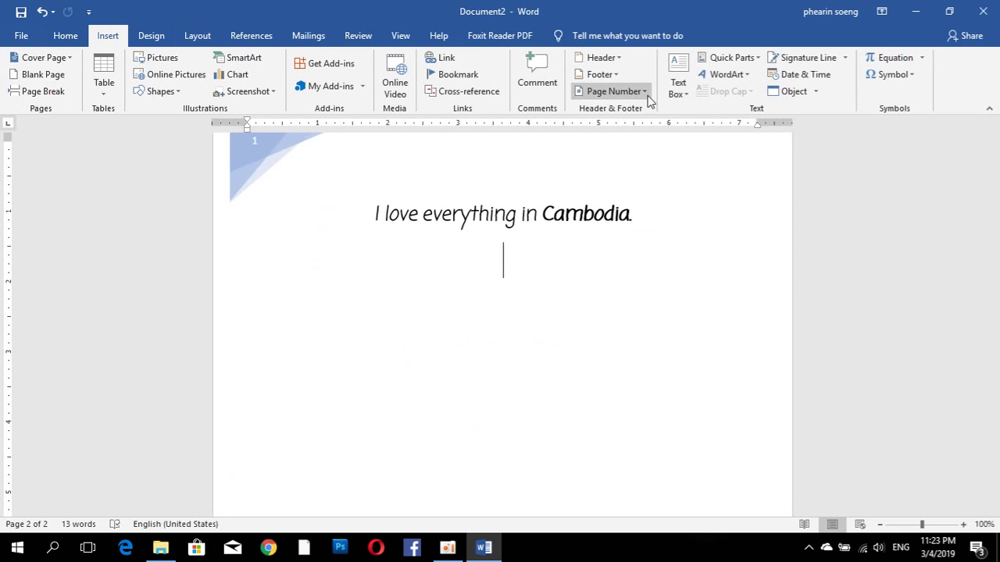
left_click(617, 59)
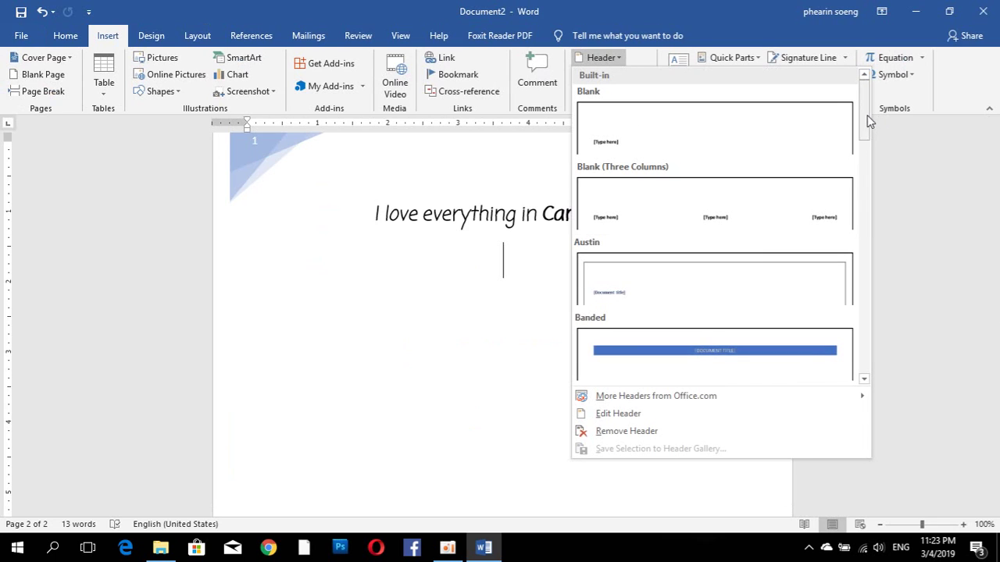
left_click_drag(867, 115, 866, 199)
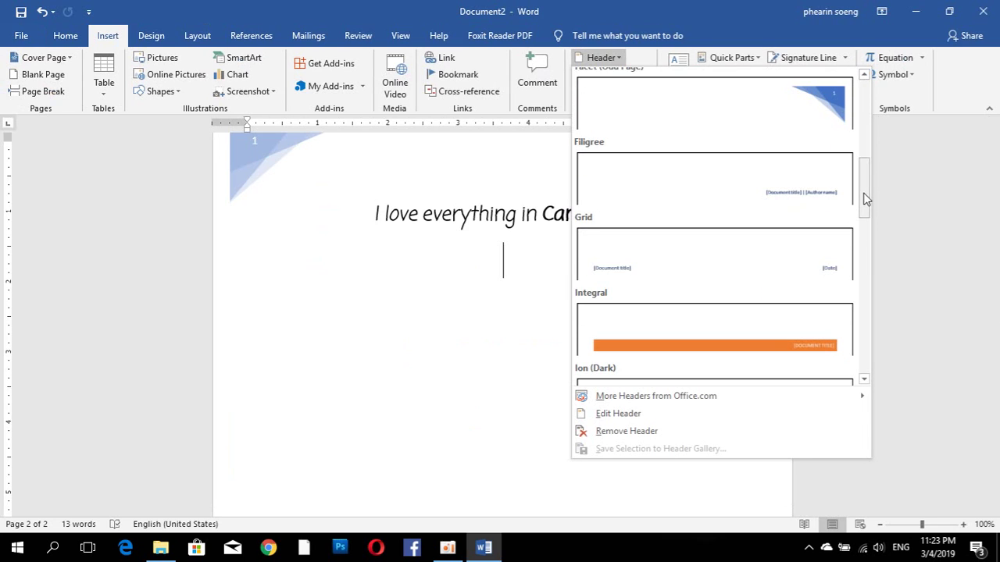
left_click(603, 422)
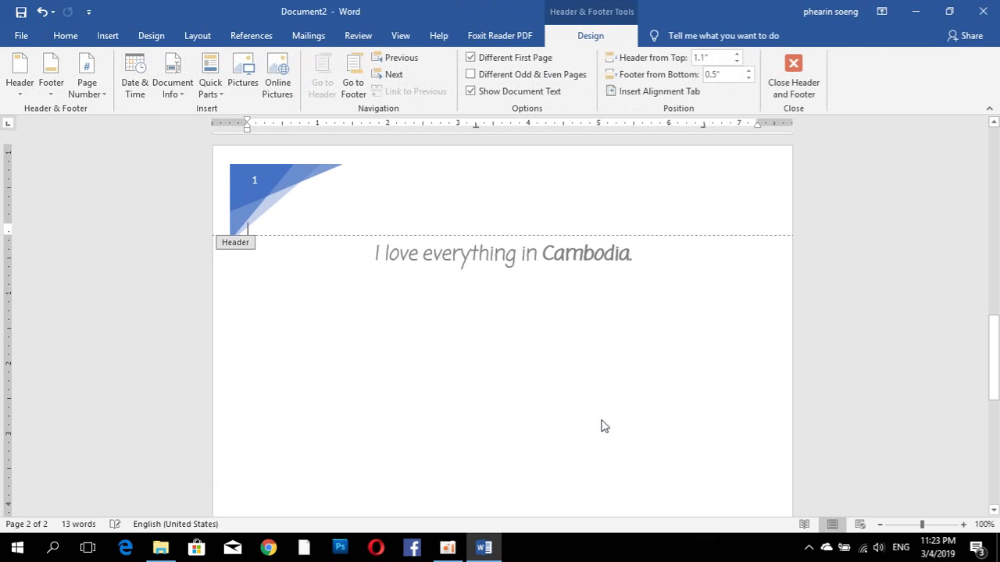
left_click(340, 209)
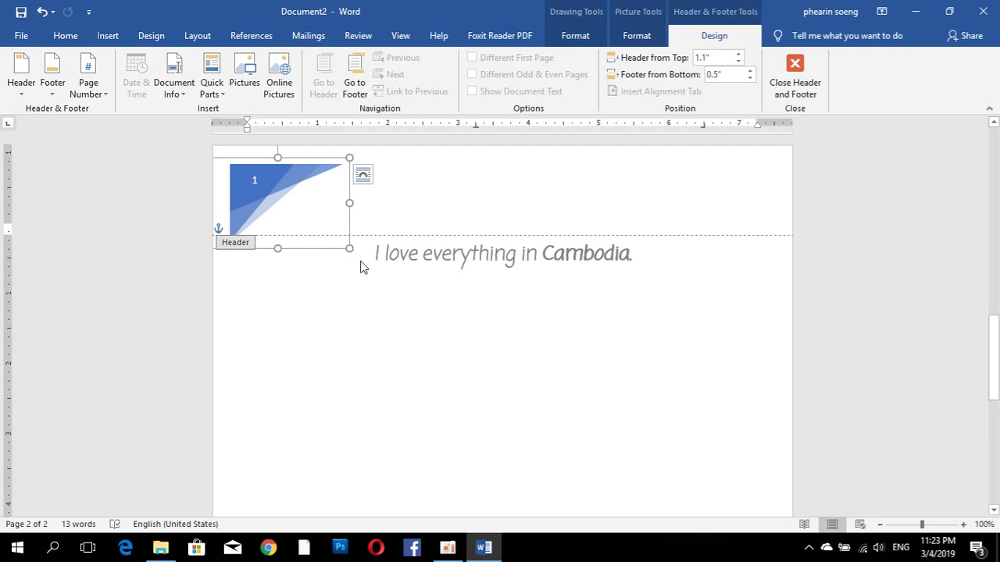
left_click(795, 75)
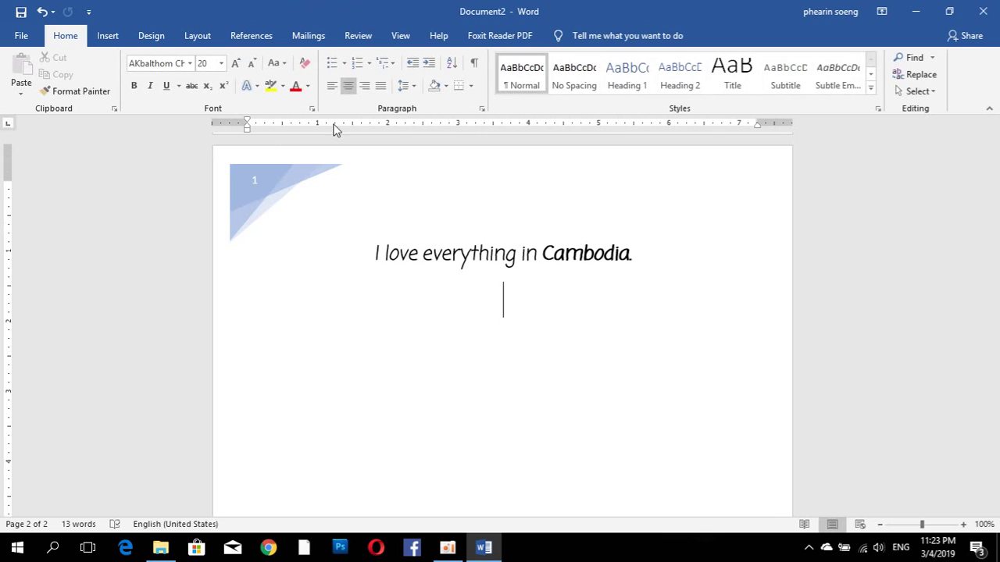
left_click(107, 35)
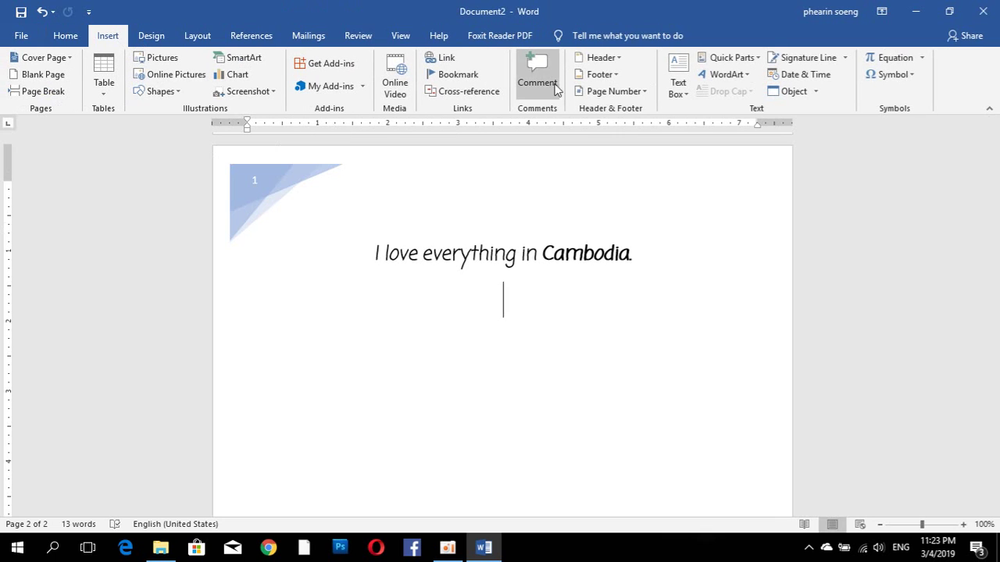
Add the Filigree built-in footer to page 2 and close footer editing
left_click(601, 74)
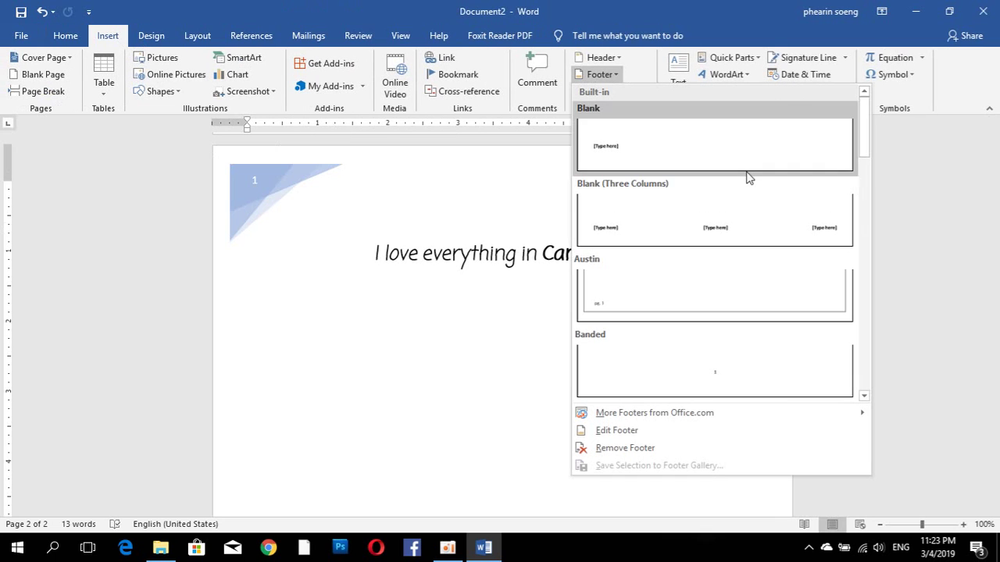
left_click_drag(865, 145, 866, 214)
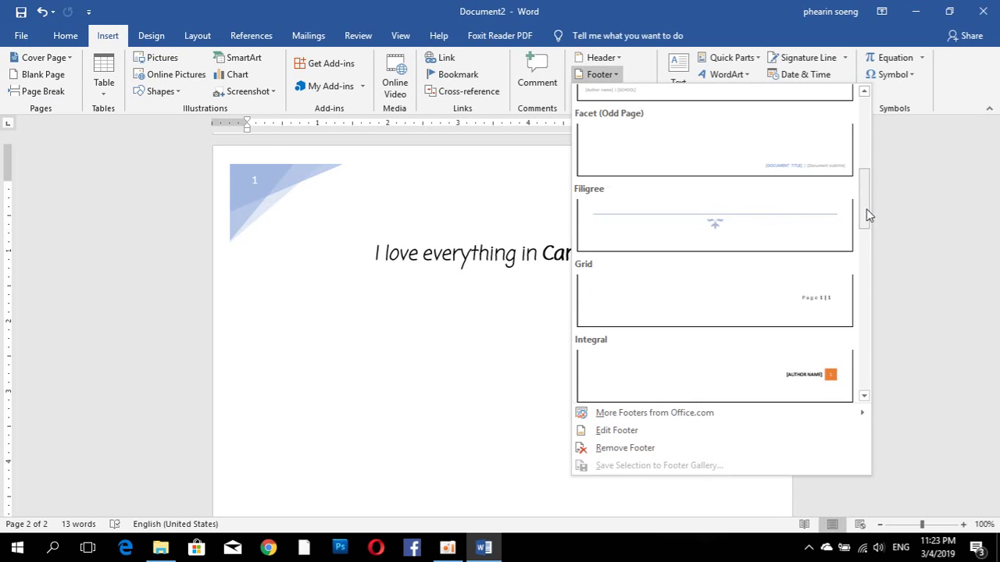
left_click(755, 224)
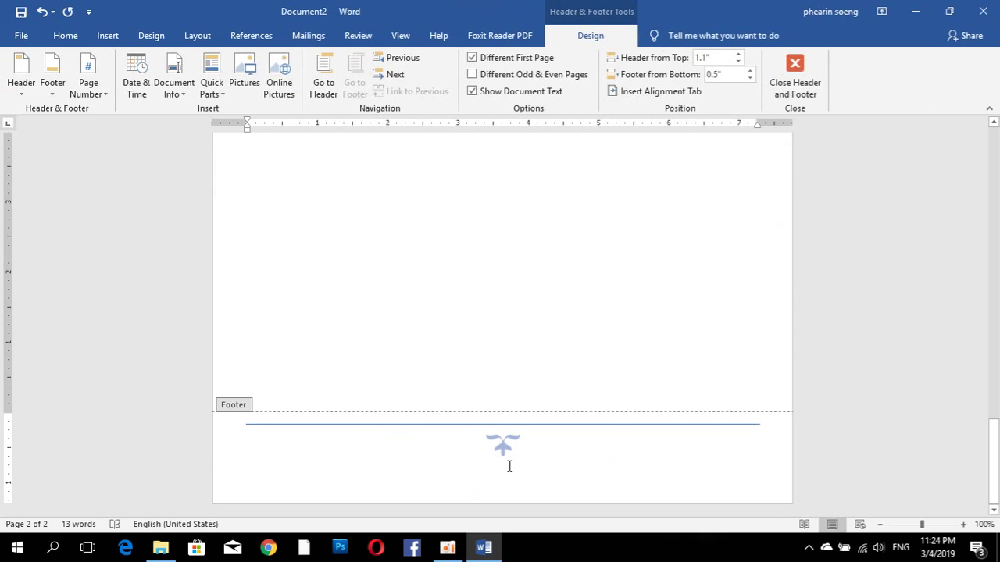
left_click(795, 86)
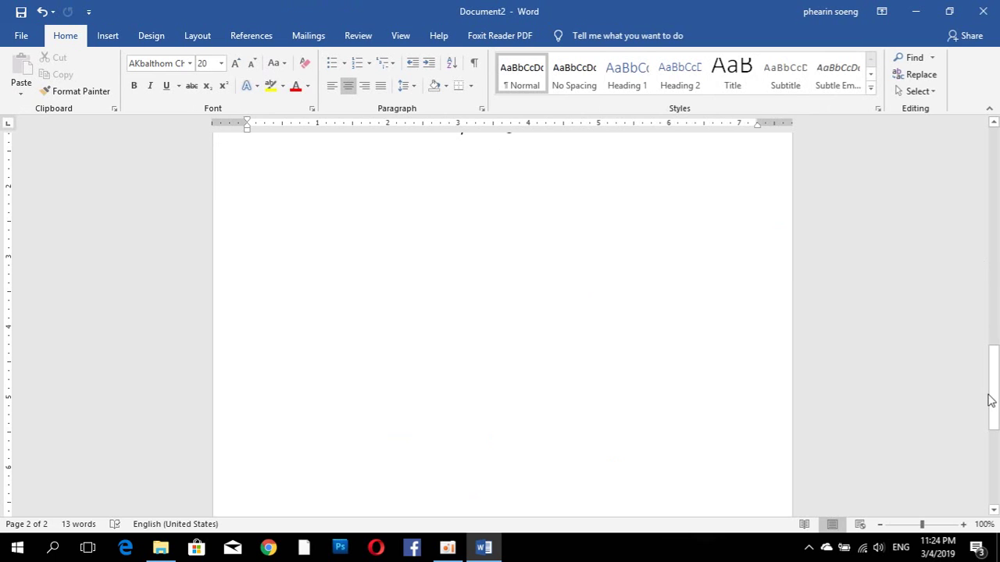
Zoom the document out to 40% and scroll through the pages
left_click(881, 526)
left_click(881, 526)
left_click(881, 526)
left_click(881, 526)
left_click(881, 526)
left_click(880, 525)
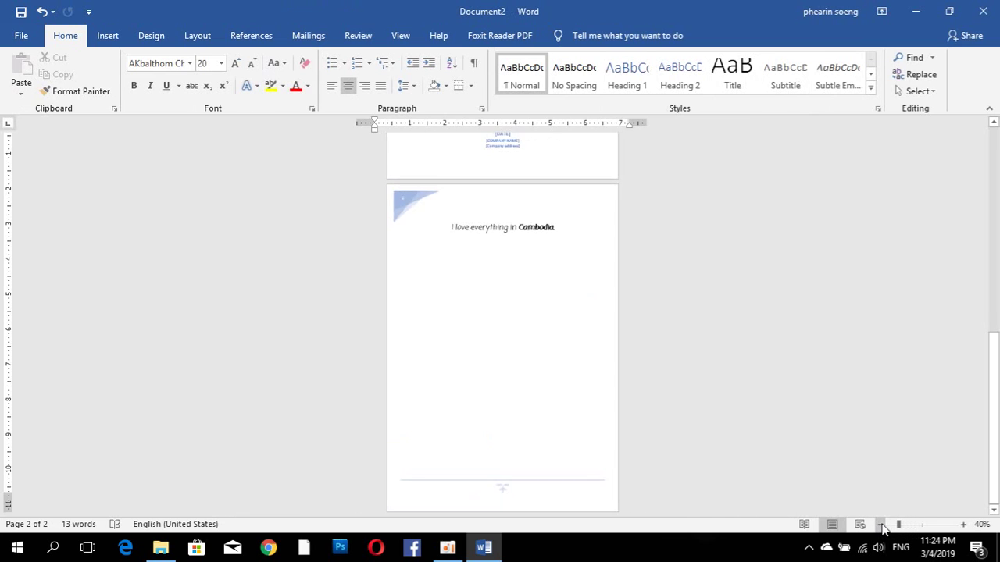
left_click_drag(996, 380, 998, 230)
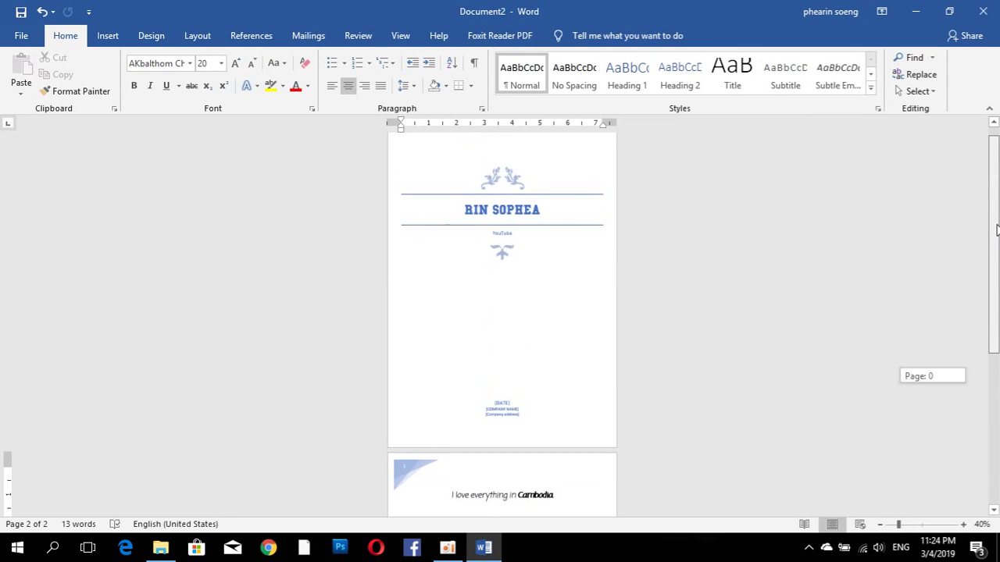
left_click_drag(998, 231, 996, 374)
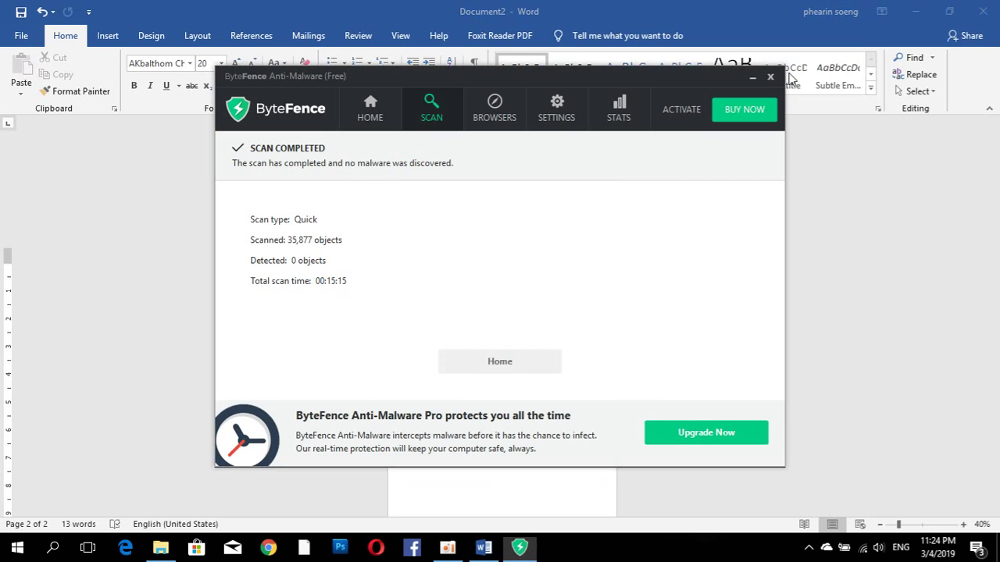
Dismiss the ByteFence pop-ups and place the cursor below the Cambodia sentence
left_click(770, 76)
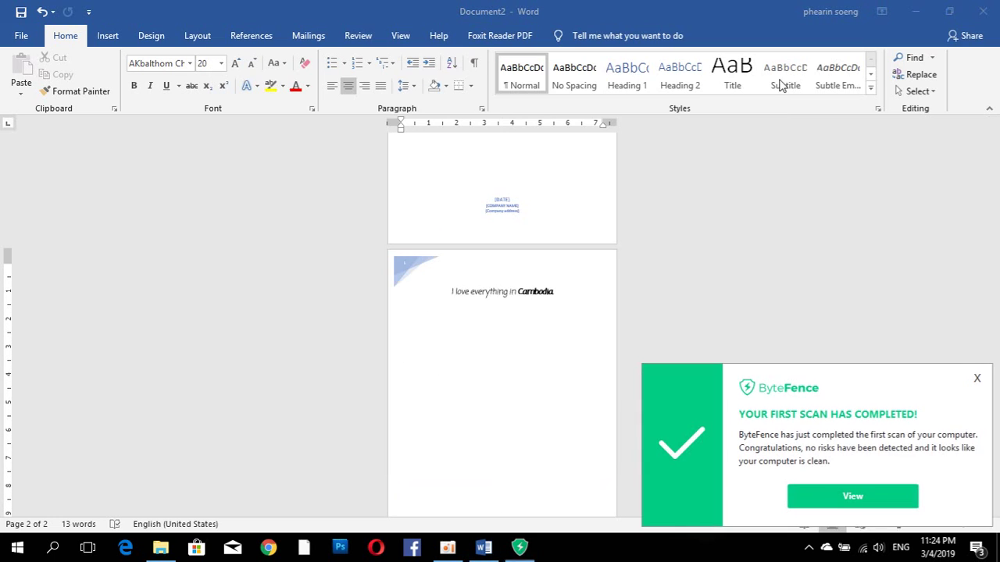
left_click(981, 377)
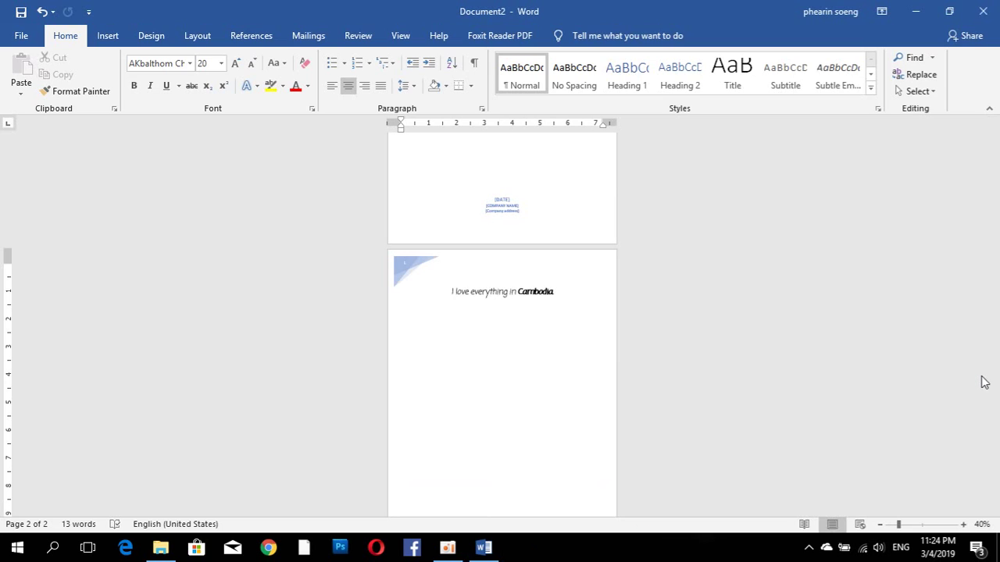
left_click(495, 167)
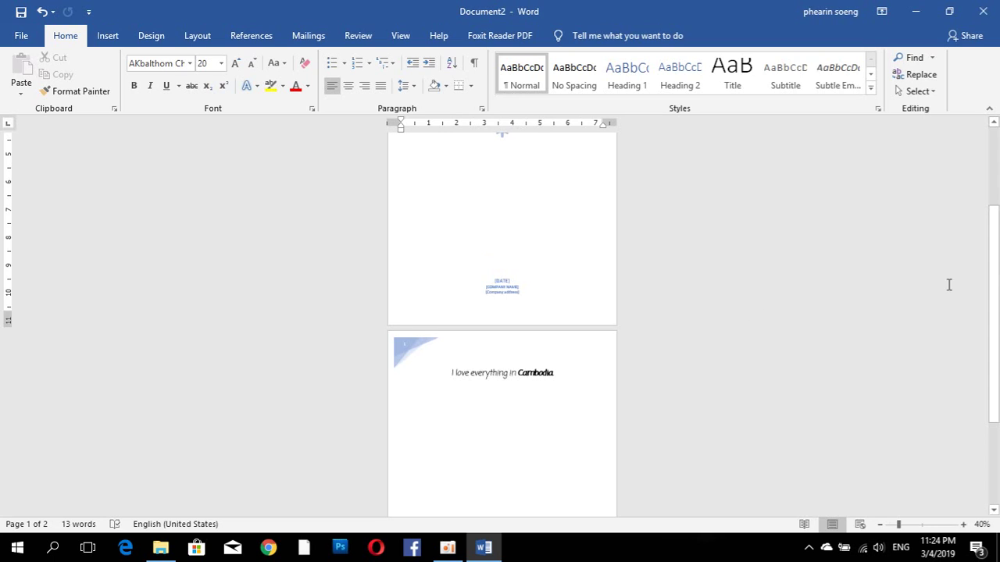
left_click_drag(994, 284, 998, 416)
left_click(761, 371)
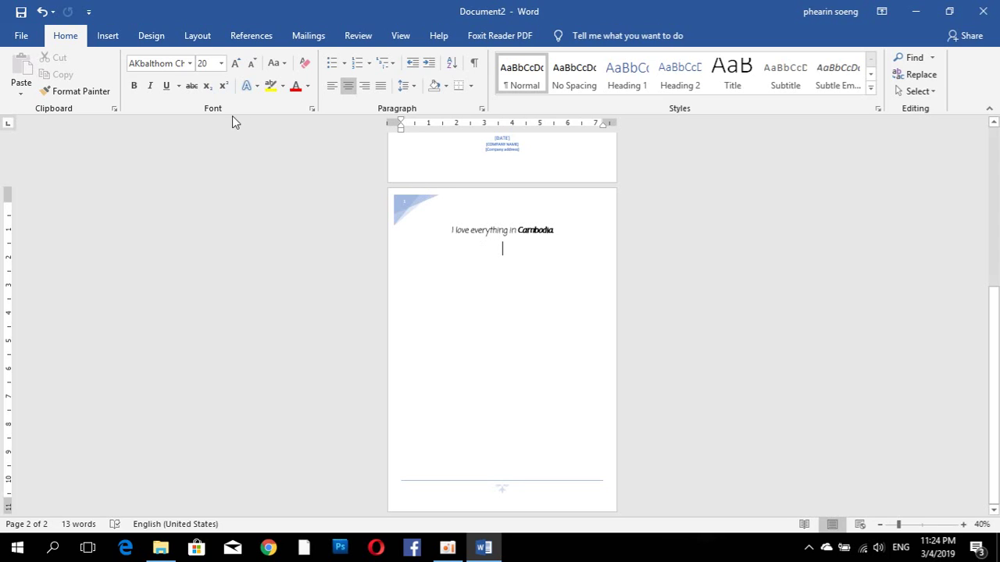
Insert a 10-column, 5-row table below the Cambodia sentence
left_click(116, 33)
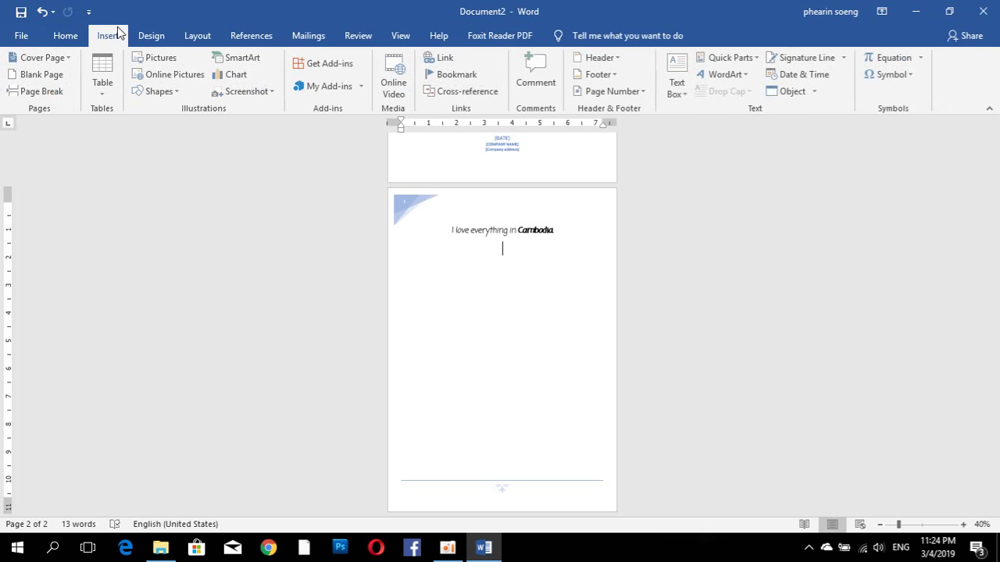
left_click(112, 95)
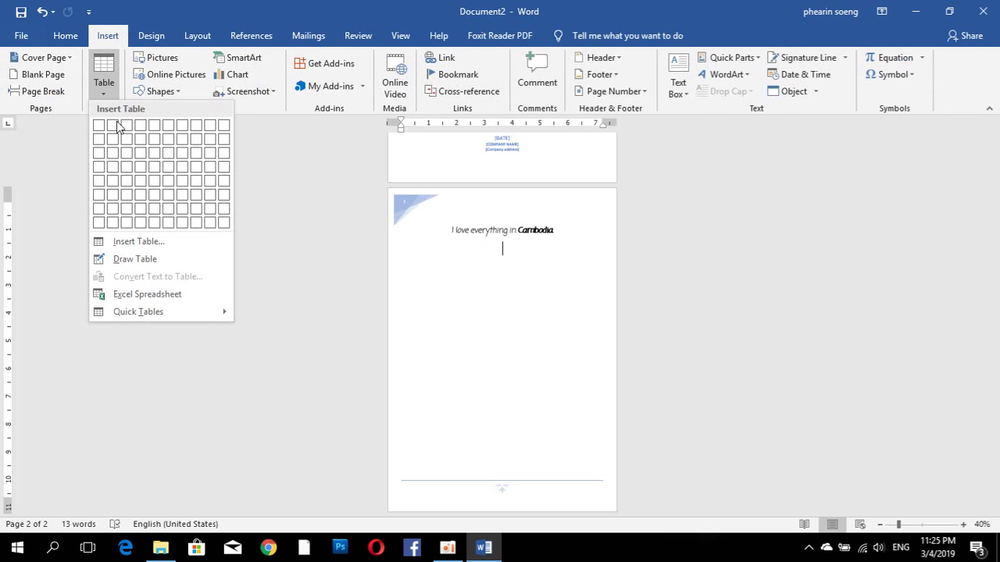
left_click(224, 180)
Move below the new table and open the Shapes gallery
left_click(536, 356)
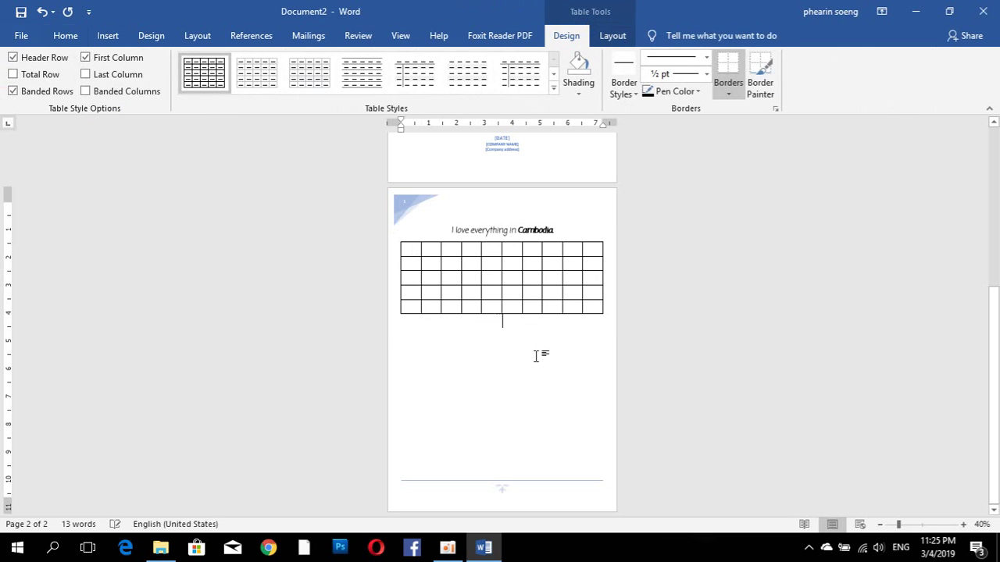
left_click(116, 35)
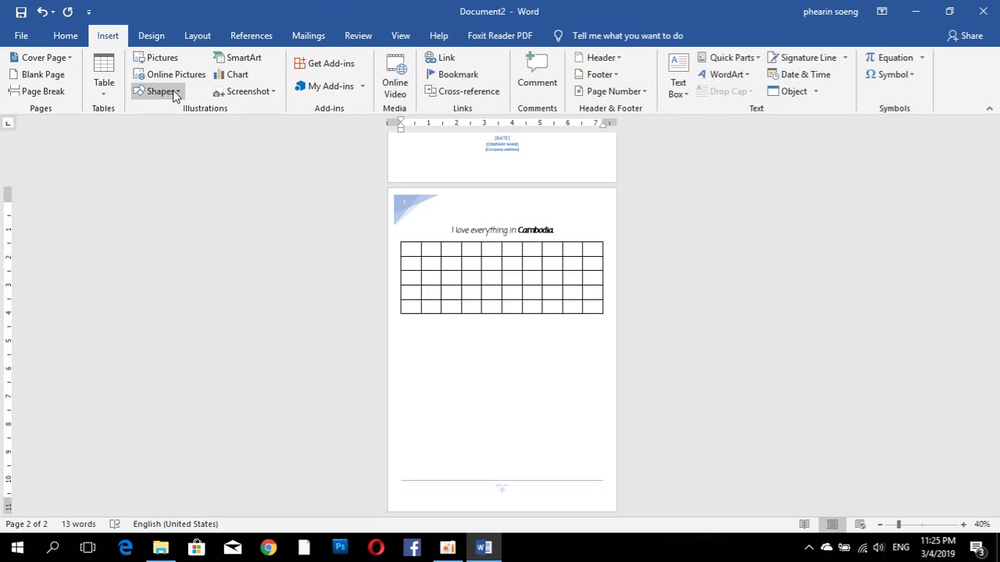
left_click(175, 91)
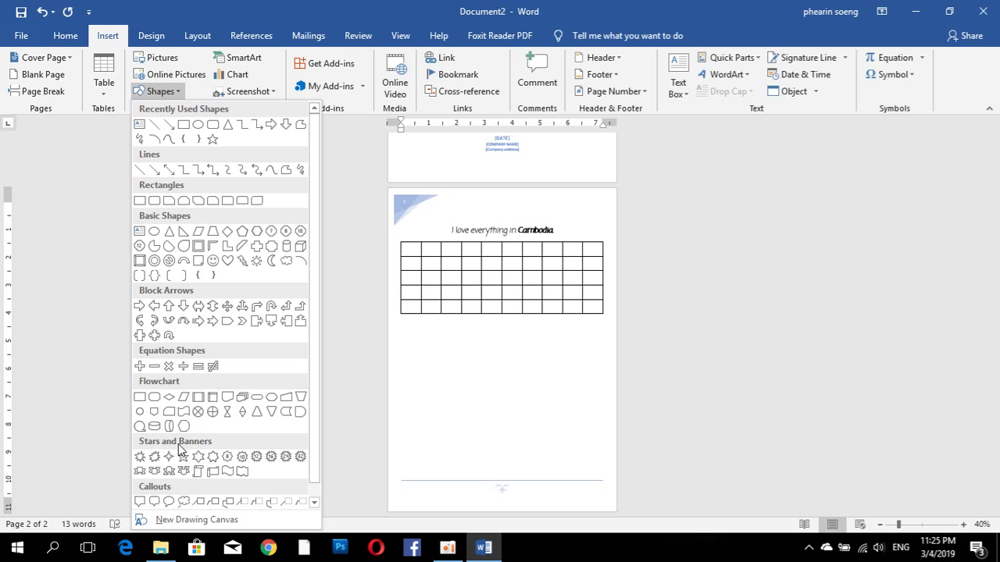
Insert the JPG flyer picture from Local Disk (D:) onto page 3
left_click(153, 61)
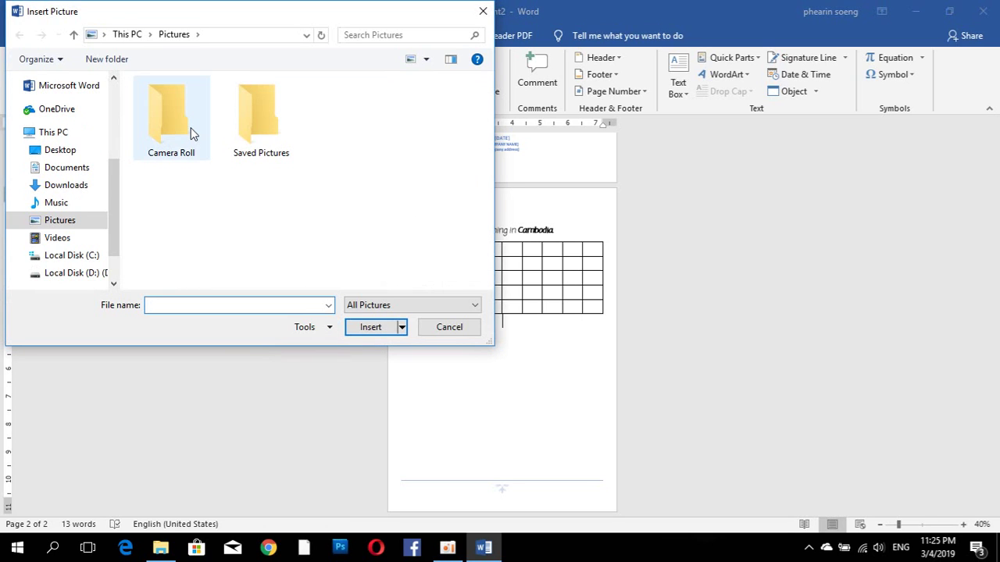
left_click(94, 272)
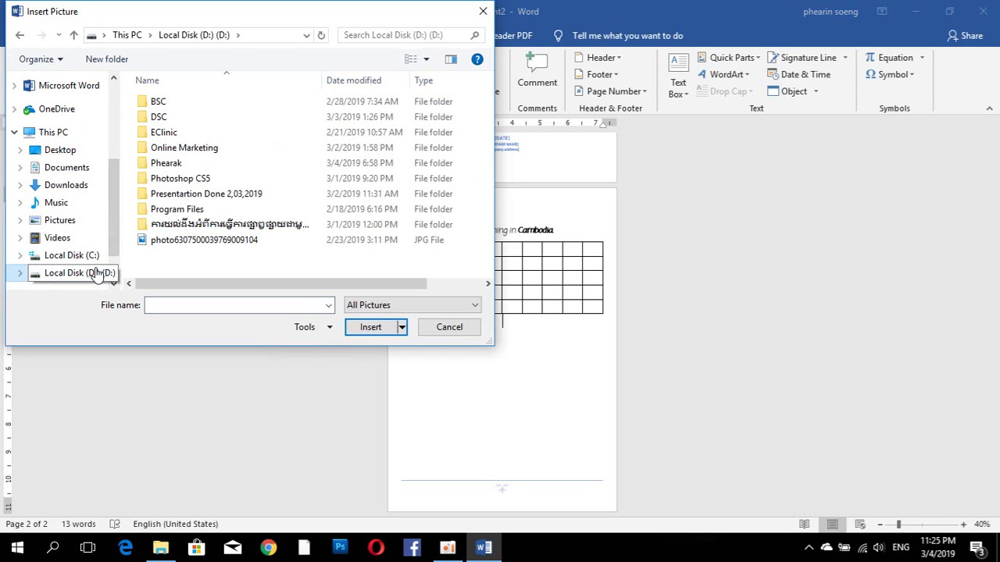
double_click(173, 244)
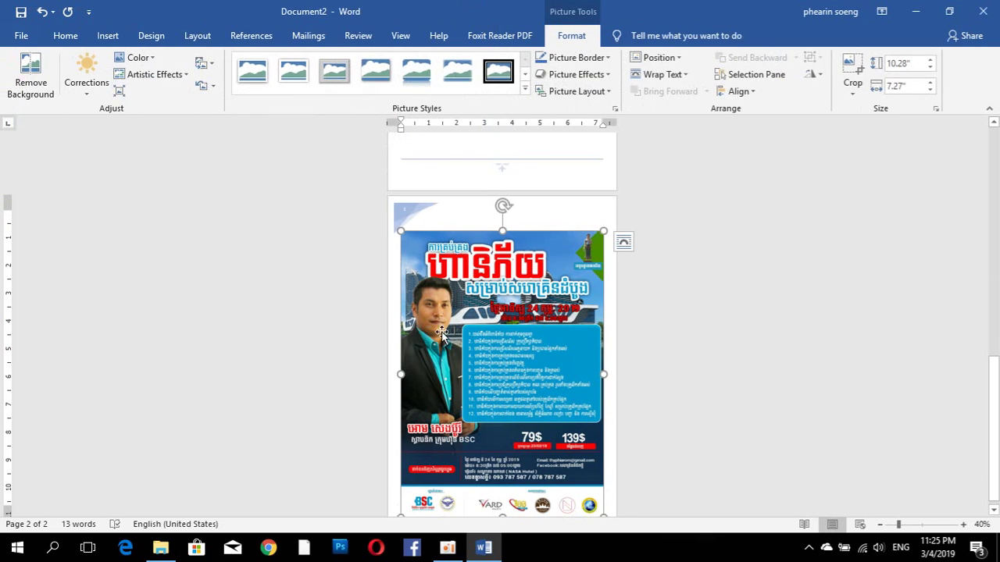
left_click(668, 300)
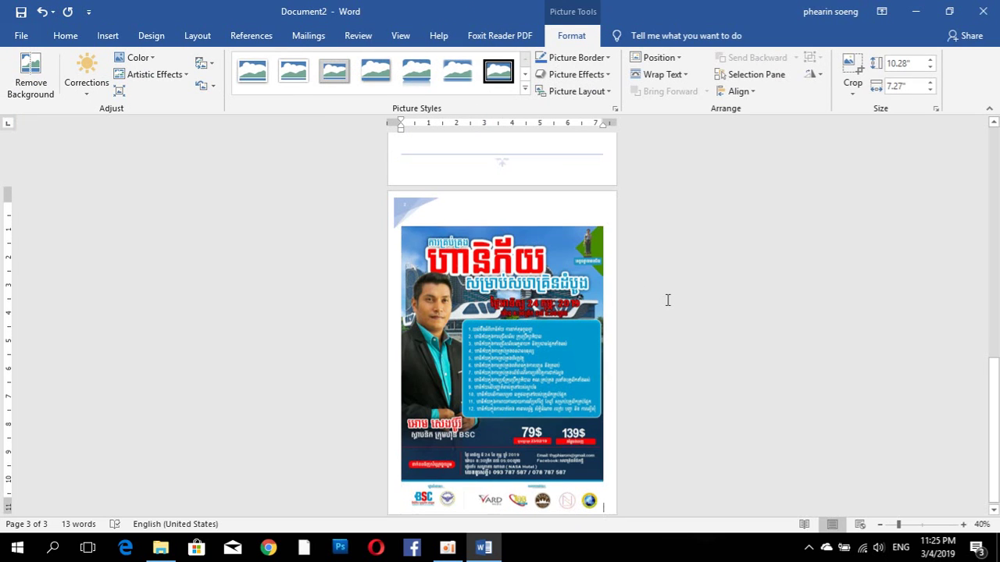
key("Page_Up")
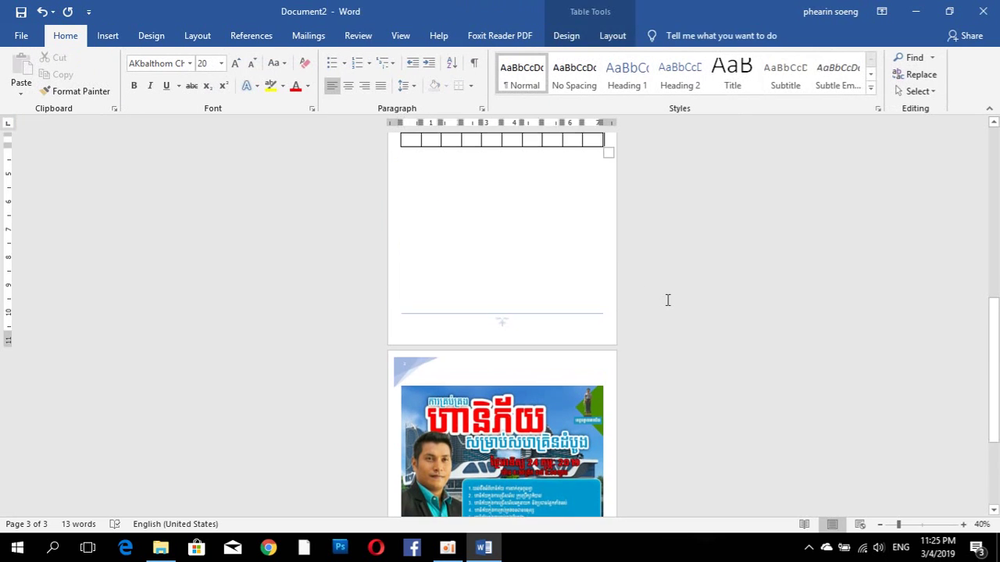
key("Page_Up")
key("Page_Up")
key("Page_Down")
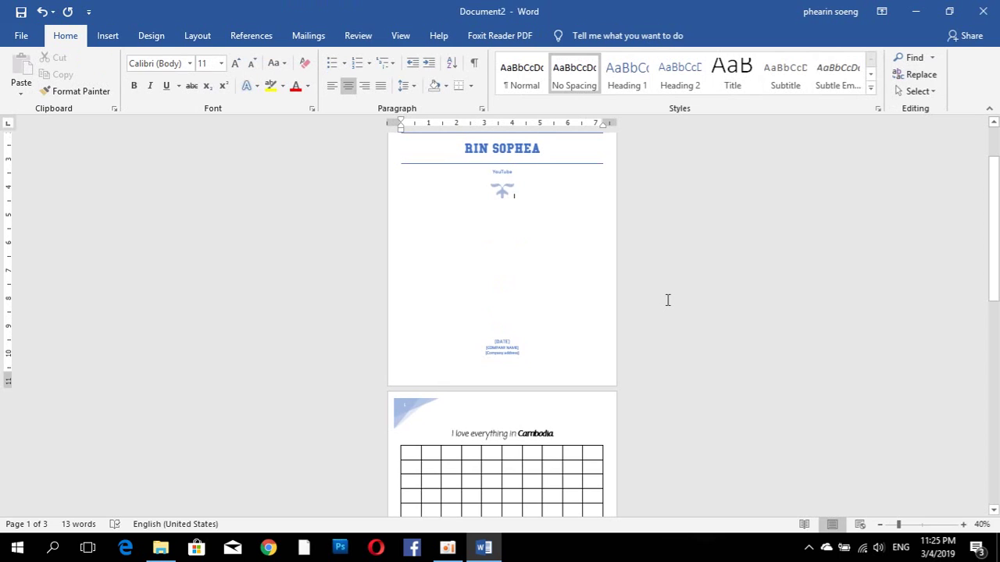
key("Page_Down")
key("Page_Down")
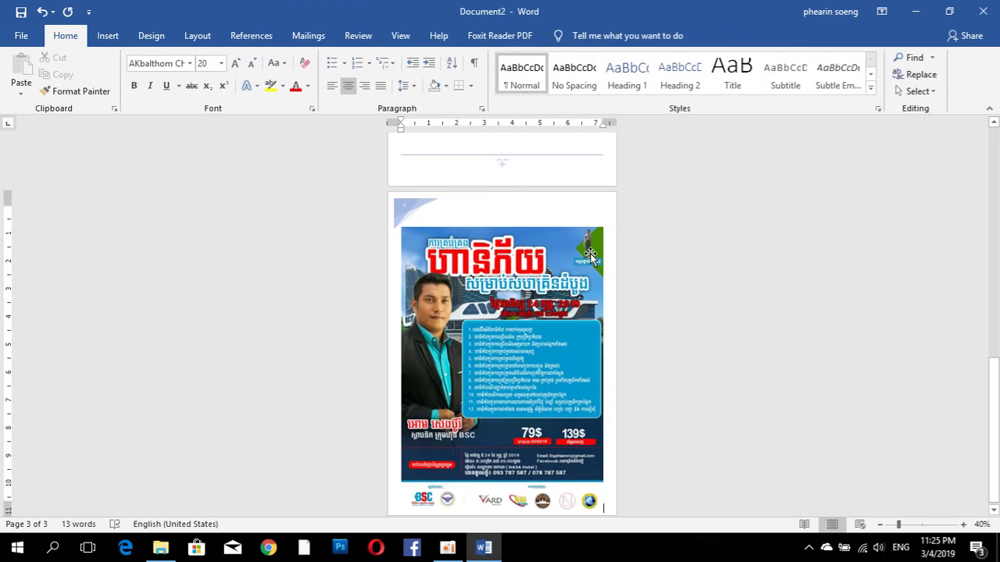
Shrink the flyer picture proportionally to sit centred, then zoom to 89%
left_click(539, 330)
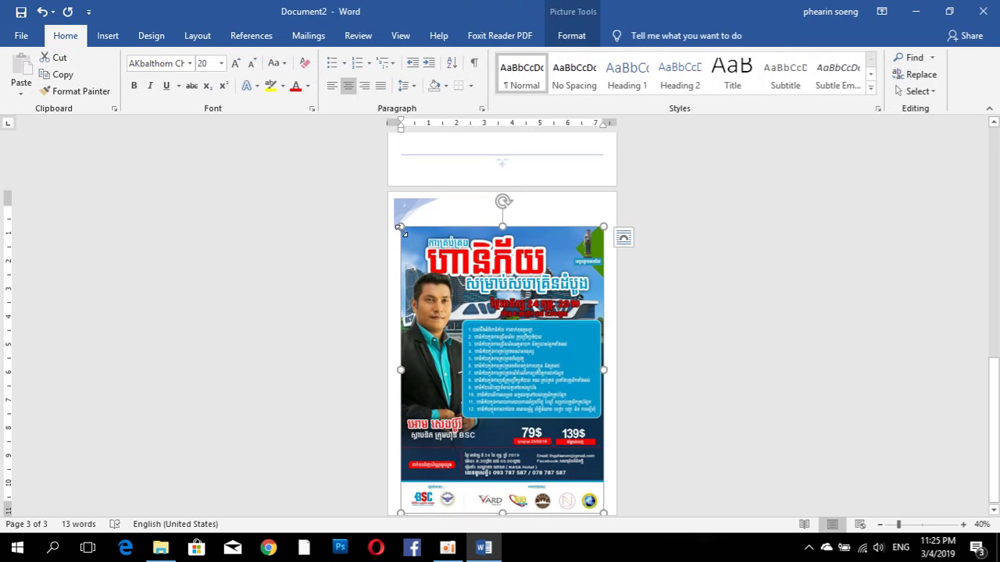
left_click_drag(401, 225, 451, 287)
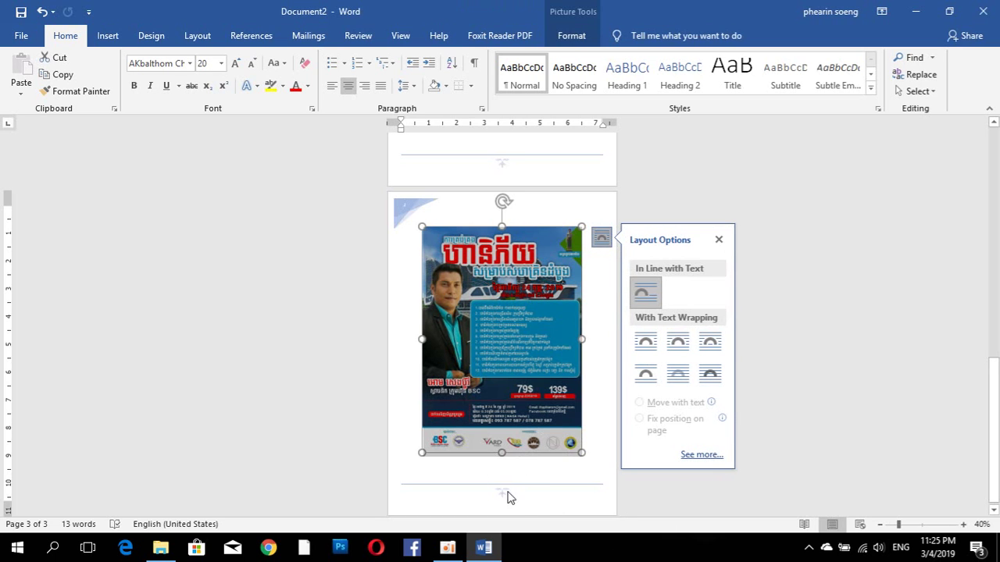
left_click(617, 512)
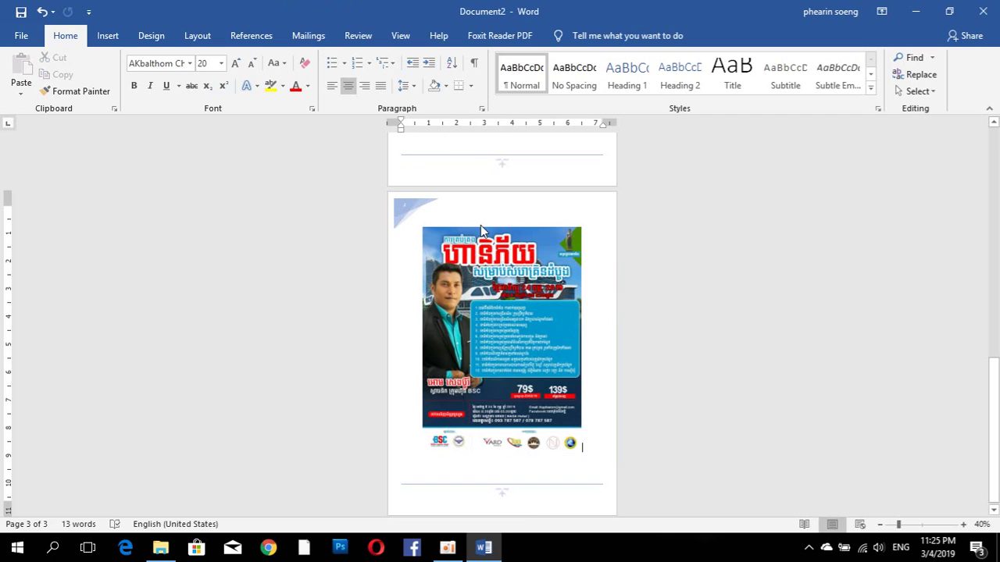
left_click(492, 163)
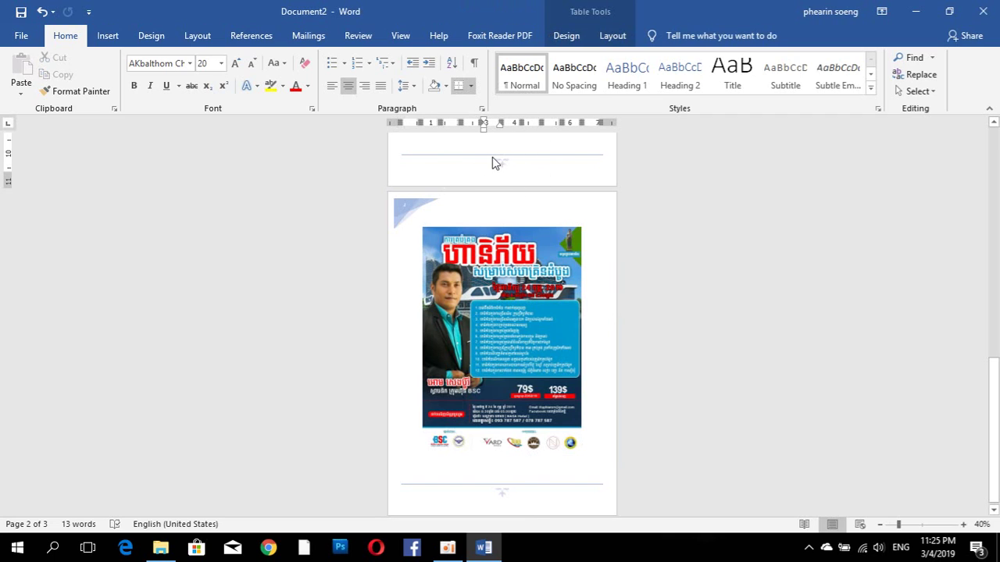
left_click(751, 221)
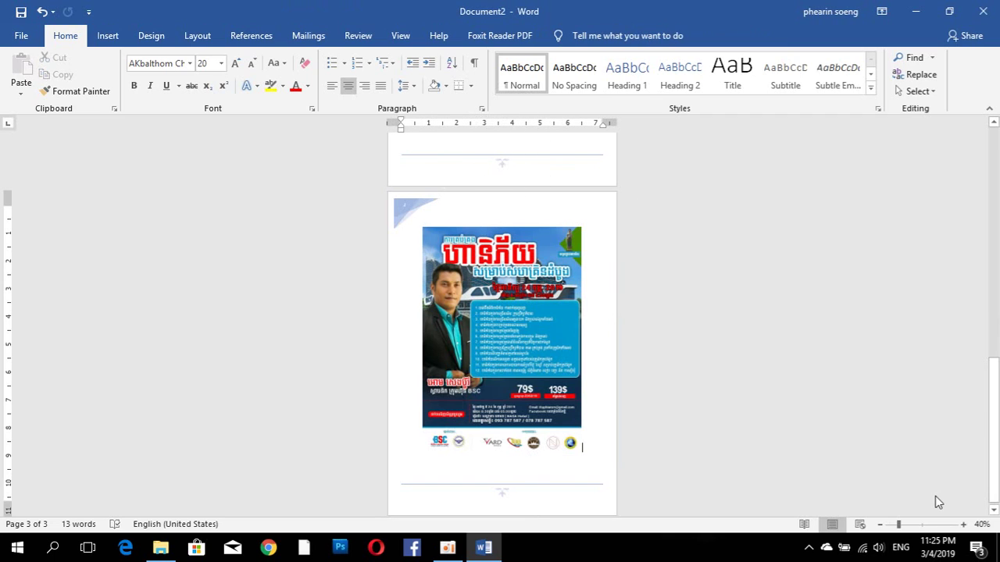
left_click(918, 525)
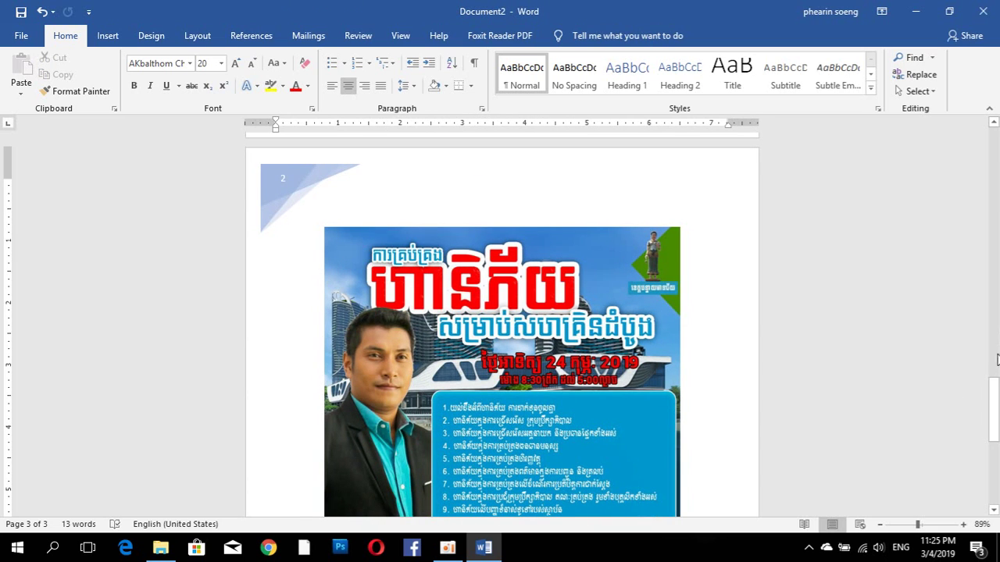
left_click_drag(994, 384, 995, 261)
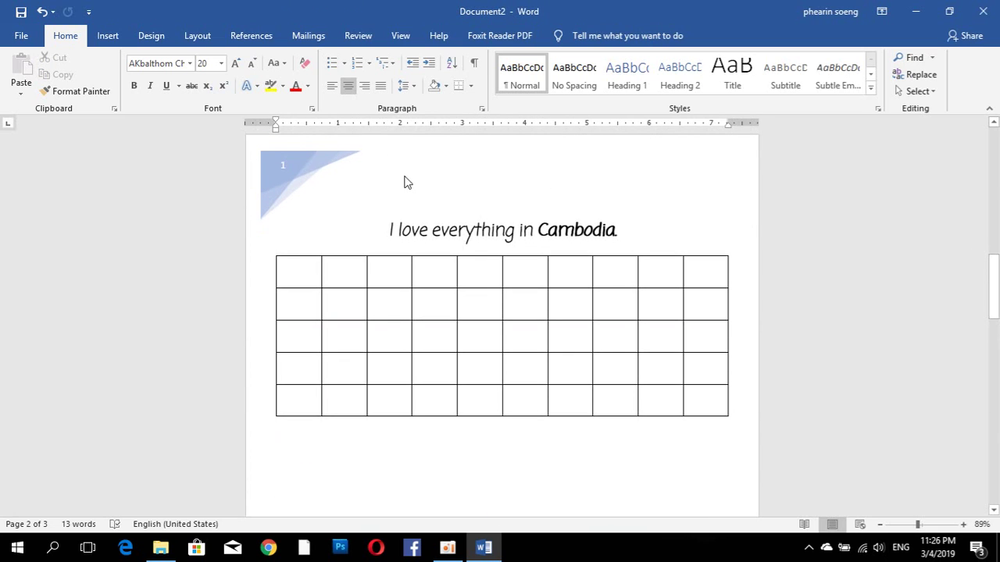
left_click(108, 35)
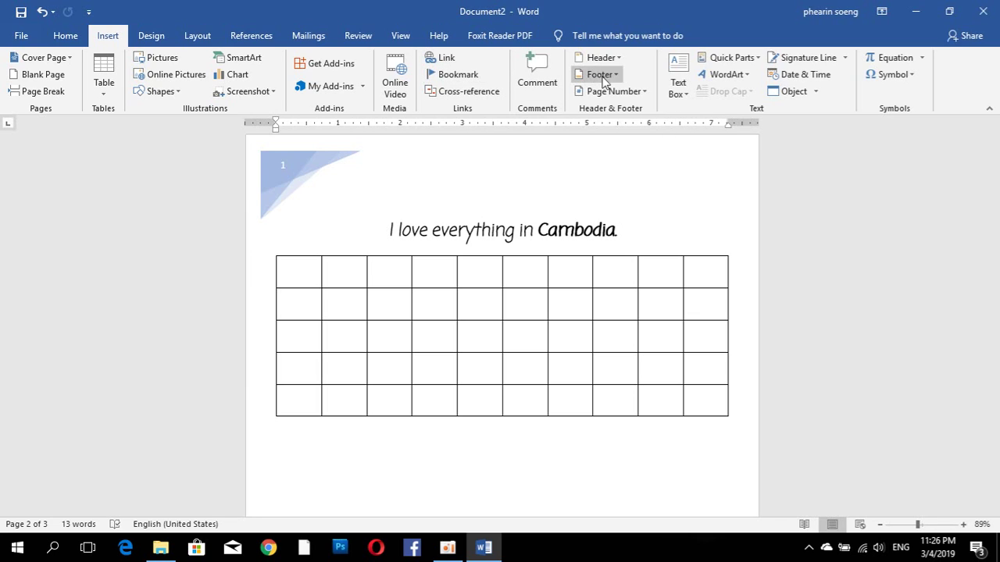
left_click(630, 93)
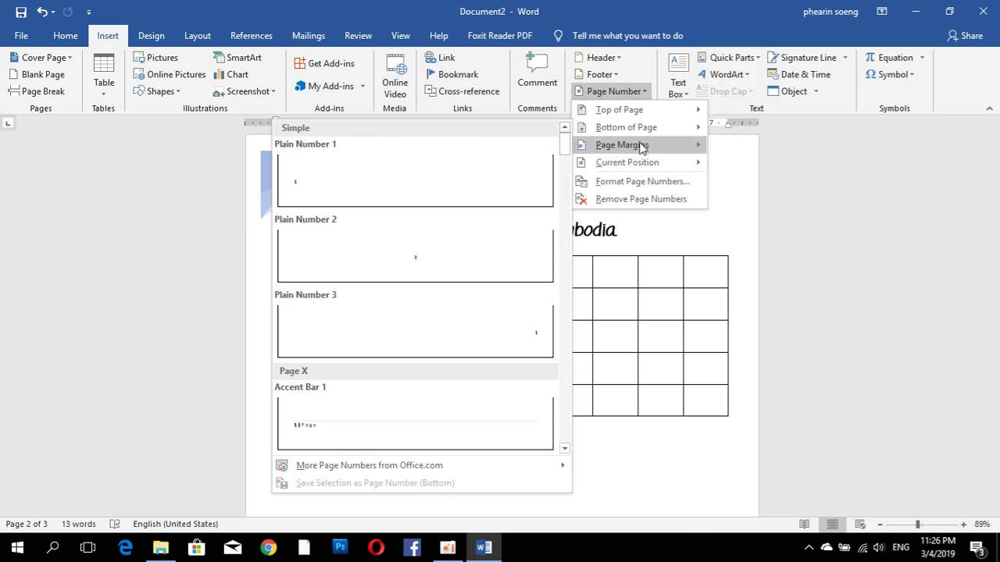
mouse_move(622, 145)
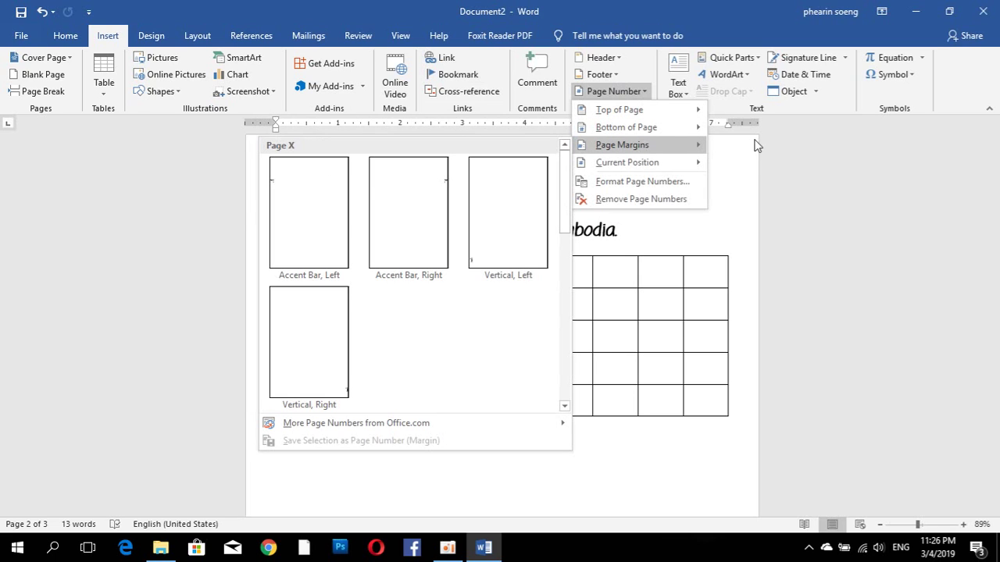
left_click(807, 160)
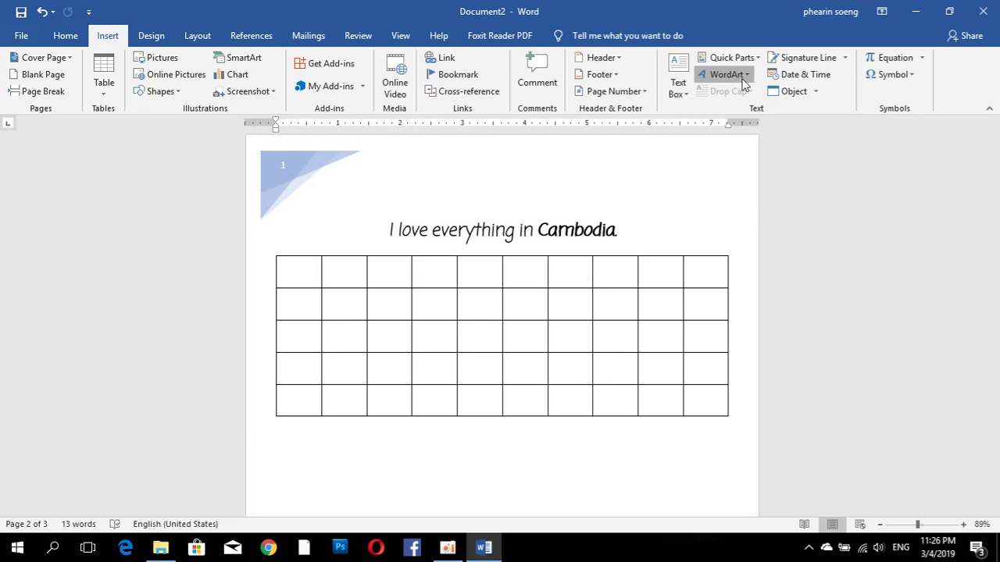
left_click(741, 76)
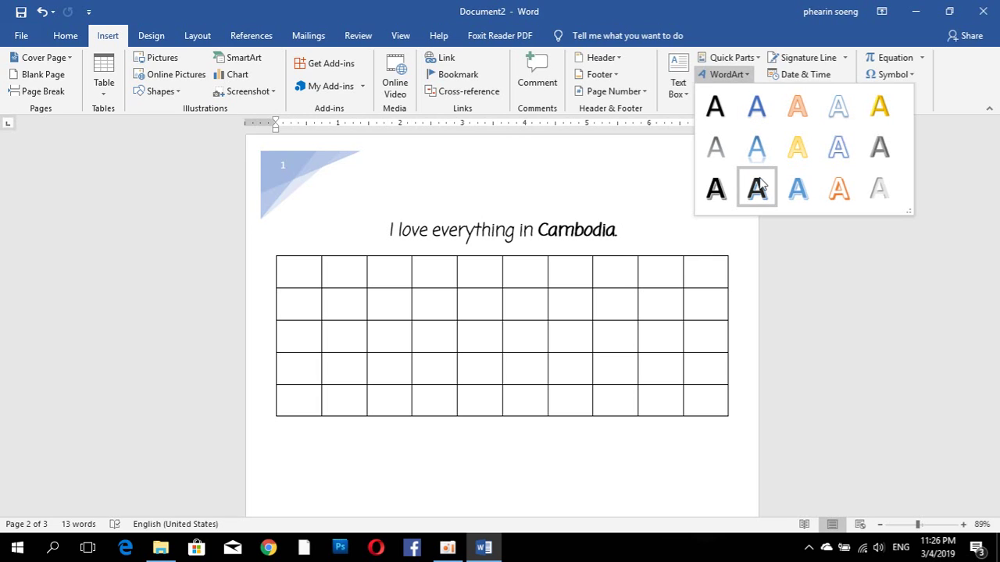
left_click(581, 221)
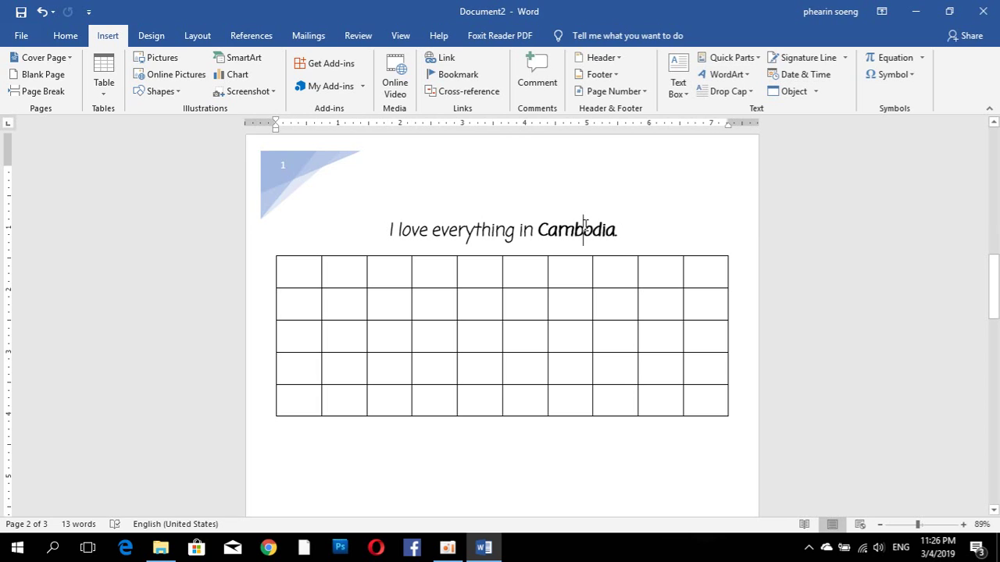
Apply a different style set to the document from the Design tab
left_click(152, 35)
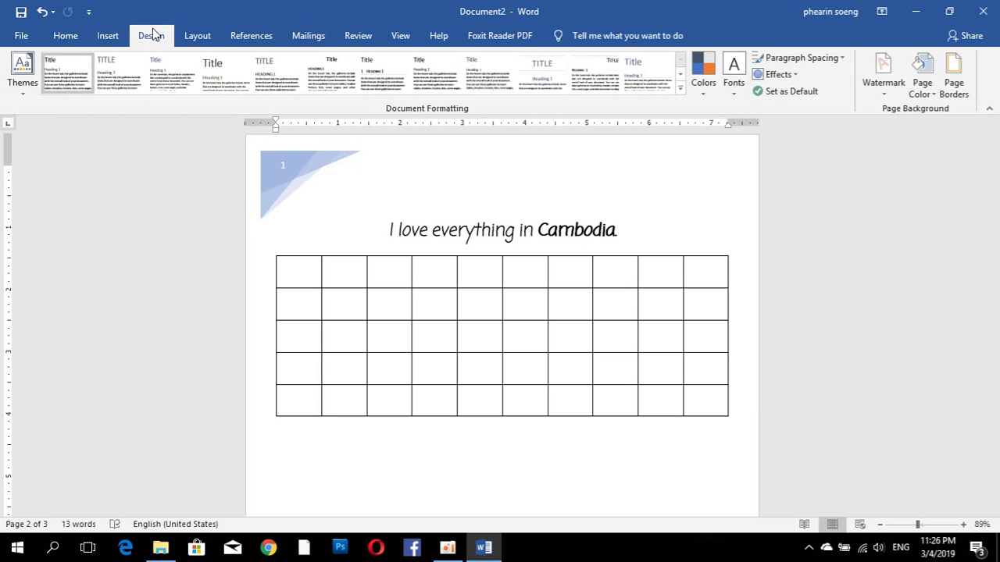
left_click(129, 63)
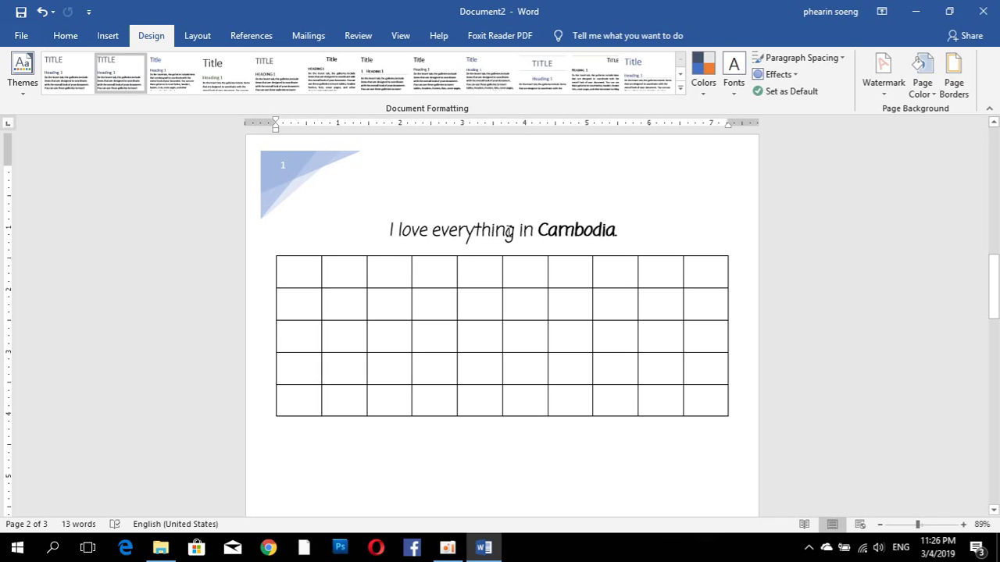
left_click(547, 232)
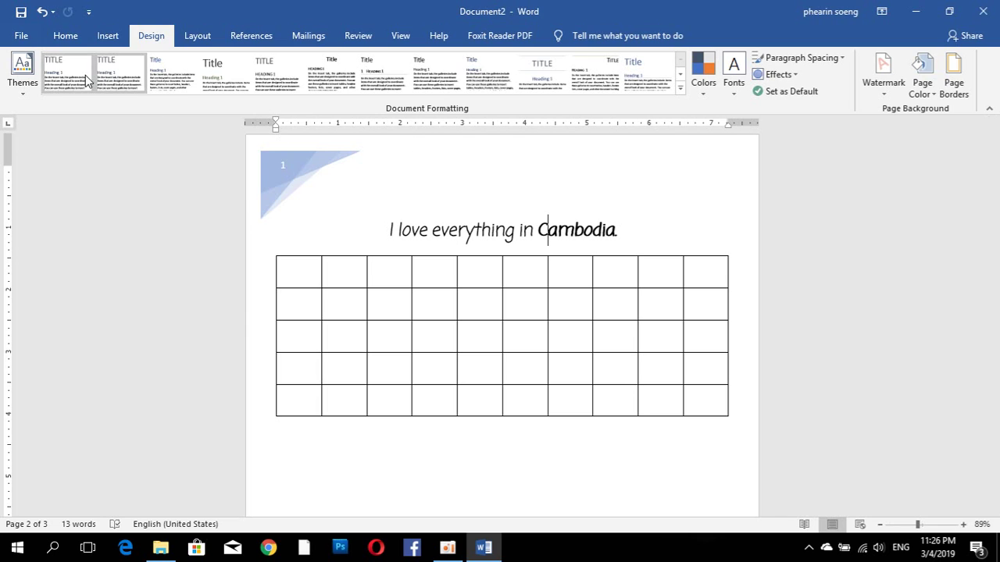
Apply the Ion Boardroom theme to the document
left_click(33, 86)
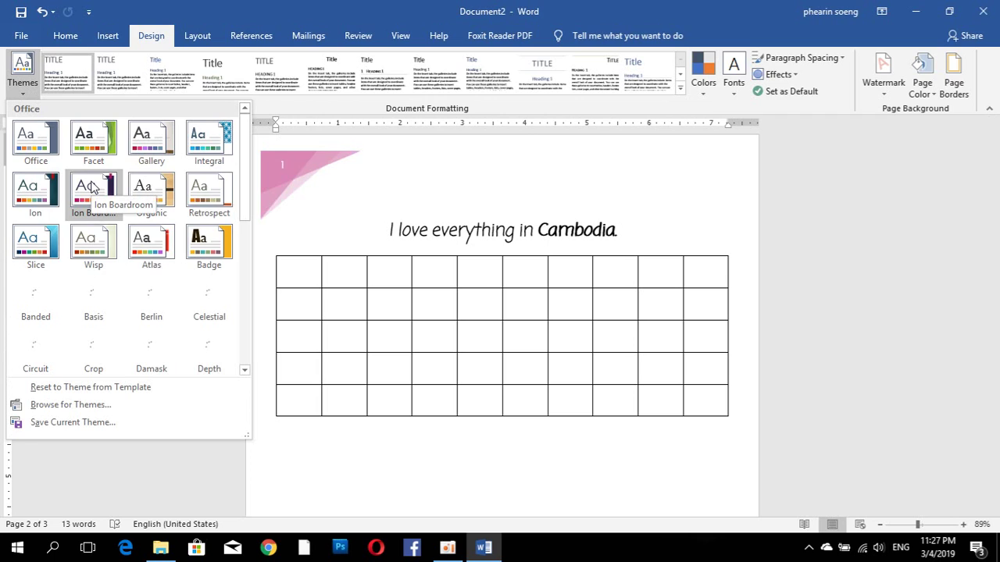
left_click(91, 188)
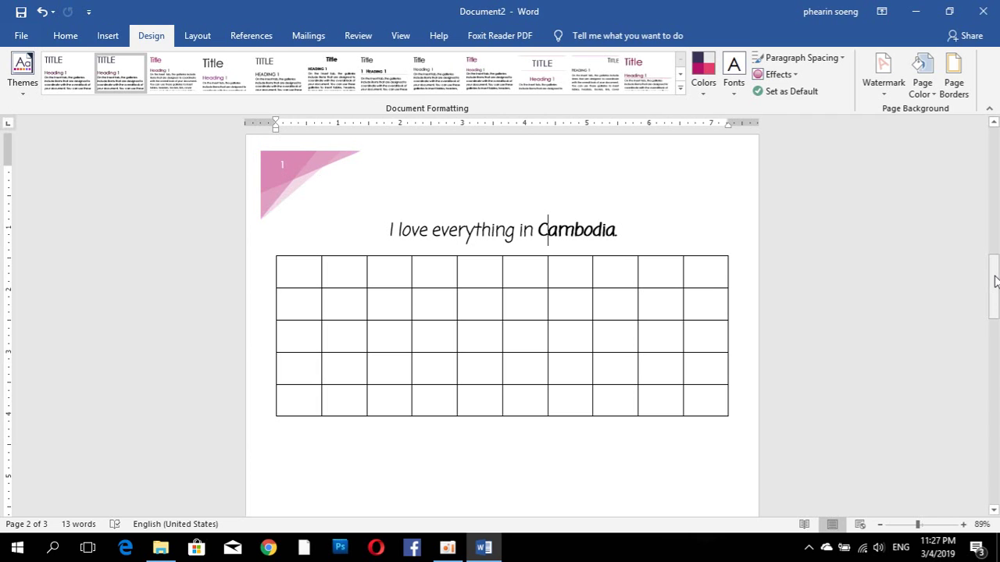
mouse_move(994, 282)
left_mouse_down()
mouse_move(995, 139)
mouse_move(993, 167)
left_mouse_up()
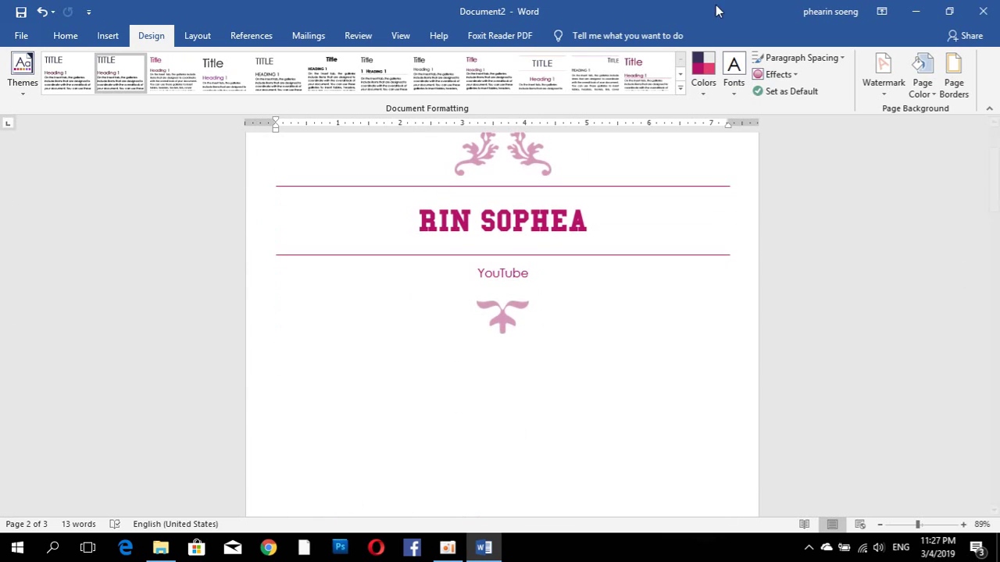
left_click(697, 74)
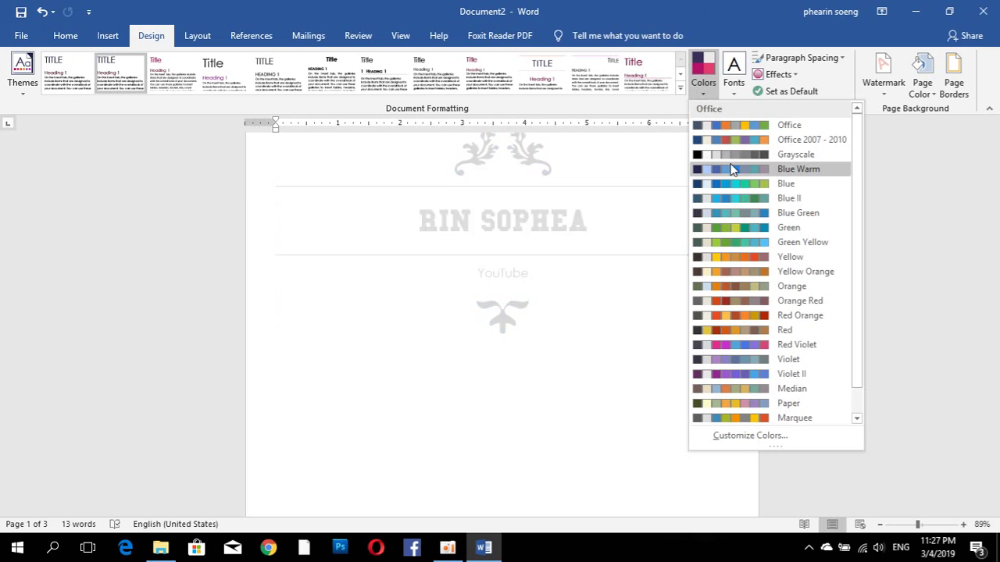
Switch the document to the Green colour scheme
left_click(741, 229)
mouse_move(994, 199)
left_mouse_down()
mouse_move(994, 266)
mouse_move(967, 308)
left_mouse_up()
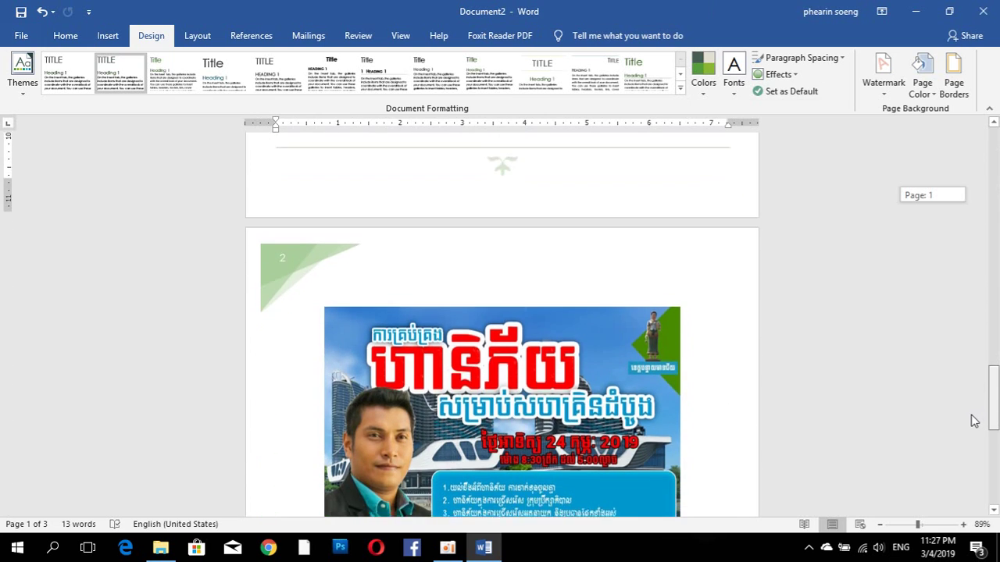
left_click_drag(968, 309, 947, 170)
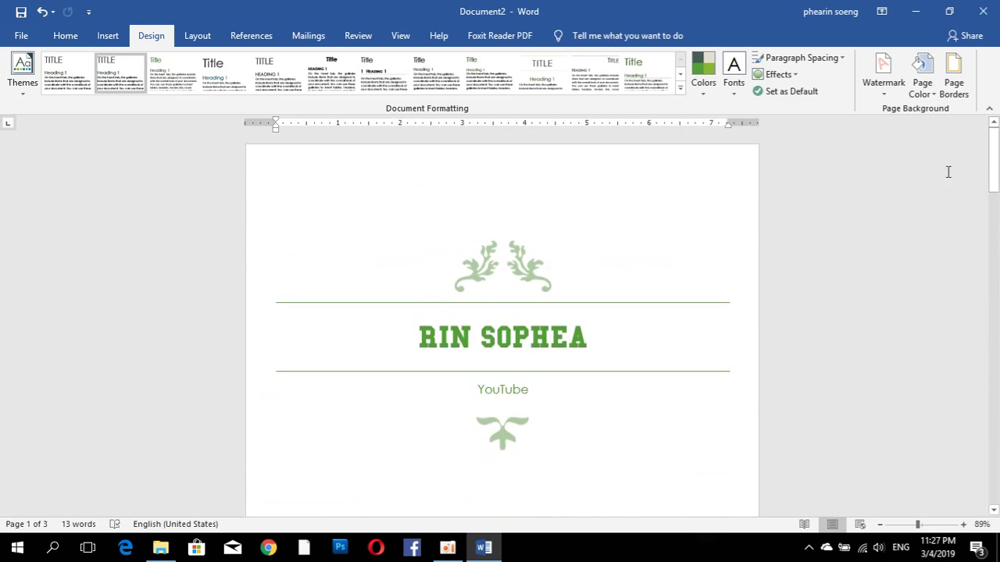
Apply the Smokey Glass theme effects
left_click(781, 74)
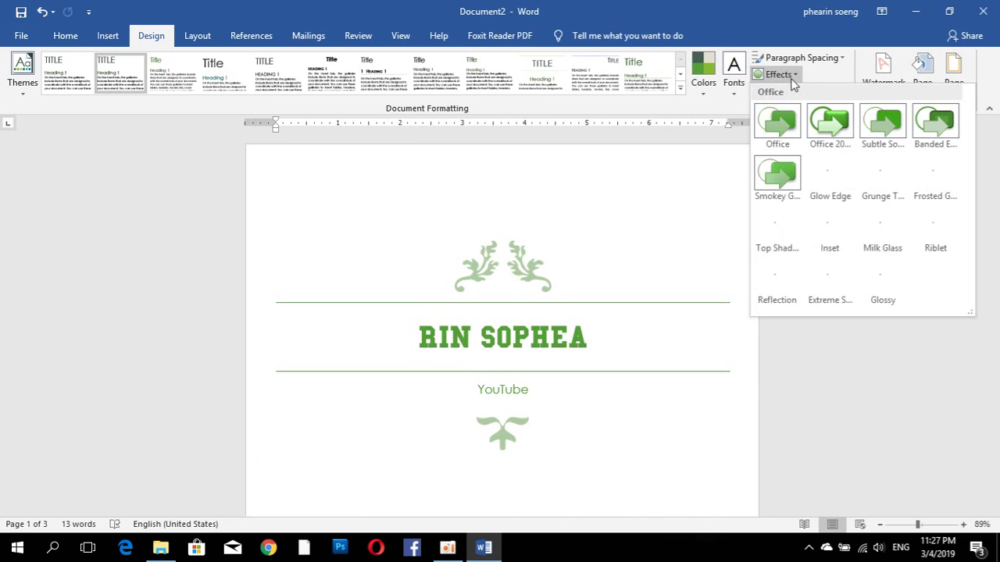
left_click(789, 183)
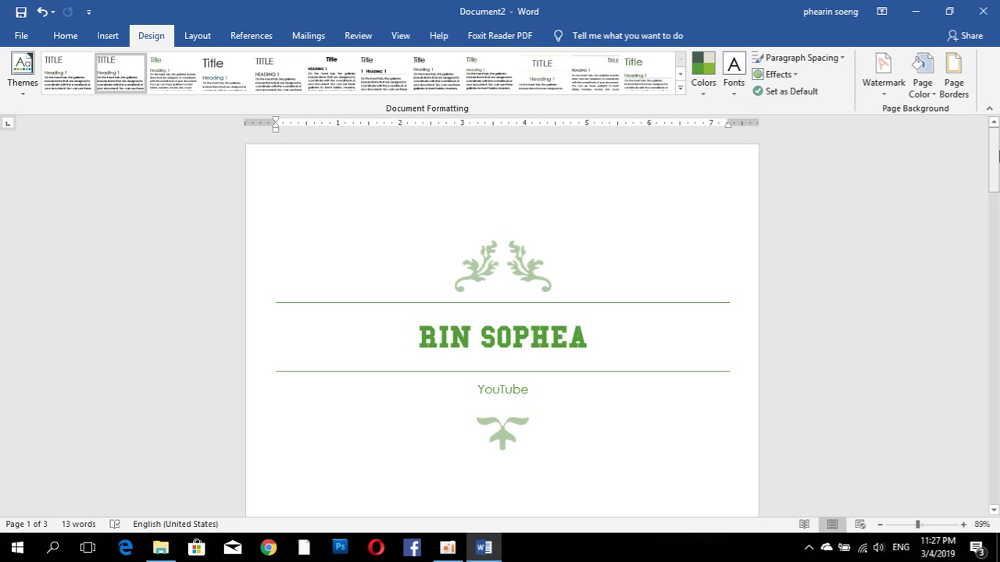
left_click_drag(998, 155, 998, 266)
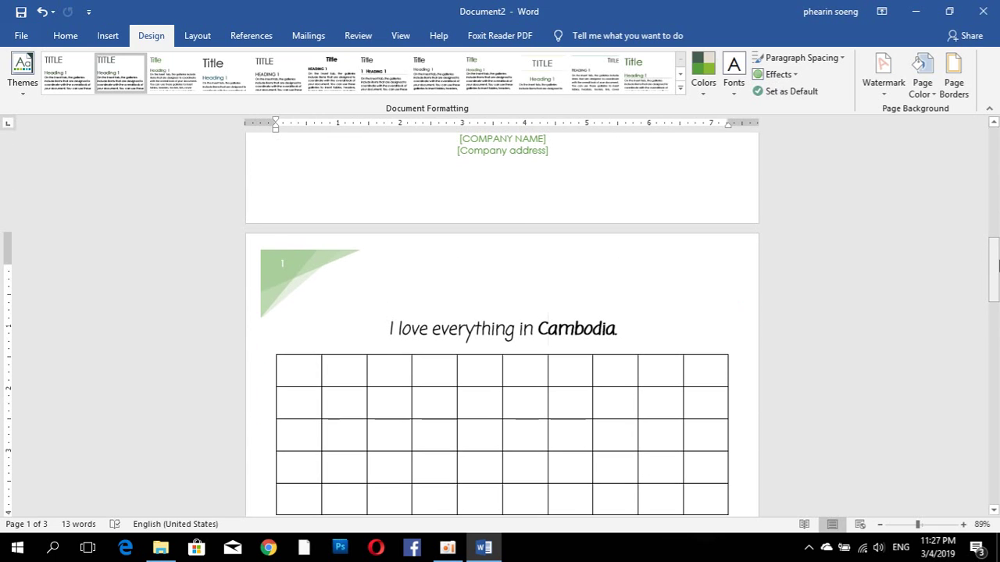
Replace the watermark with a custom diagonal text watermark of the person's name, then view page 2
left_click(886, 95)
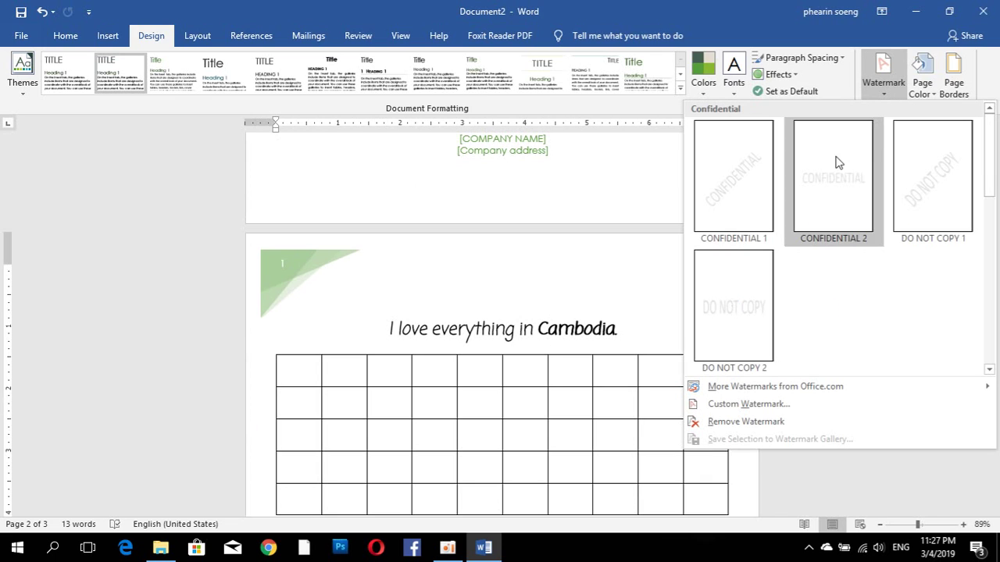
left_click(755, 408)
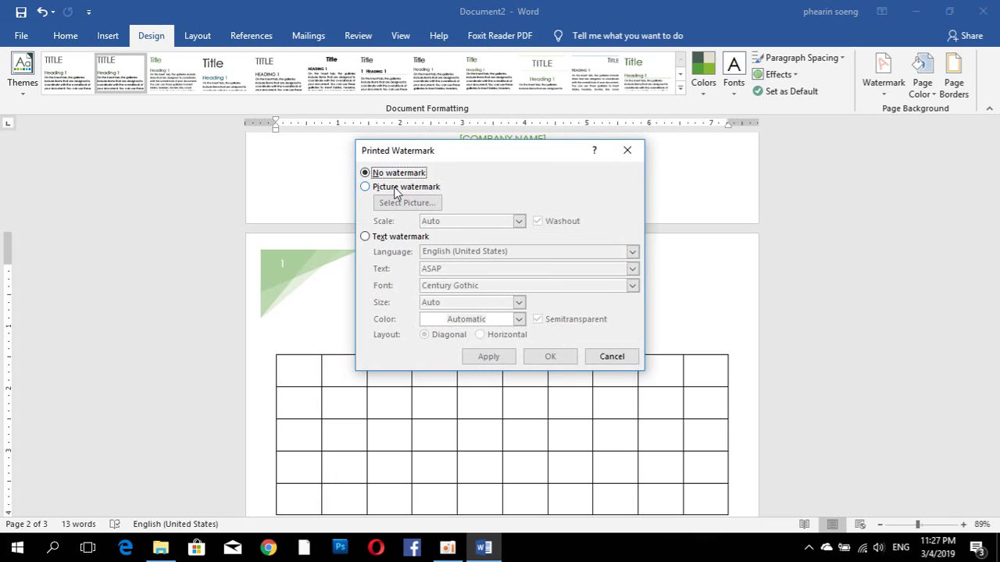
left_click(380, 239)
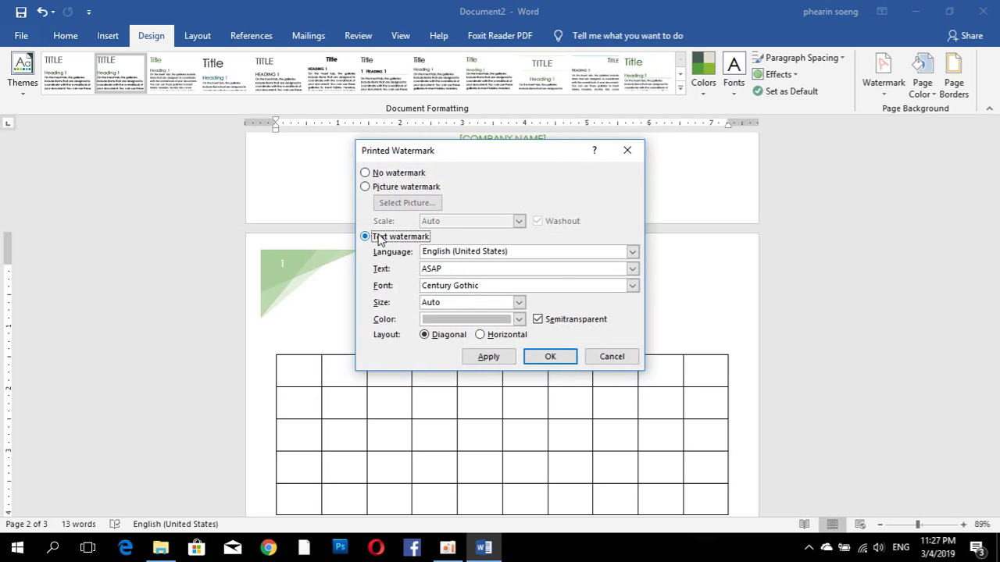
double_click(456, 269)
type("Rin Sophea")
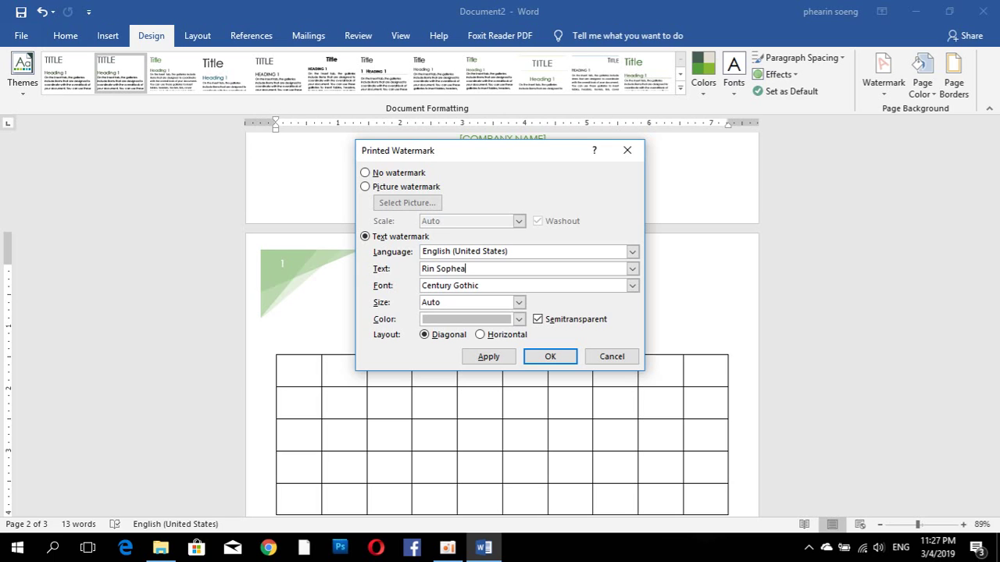
left_click(549, 357)
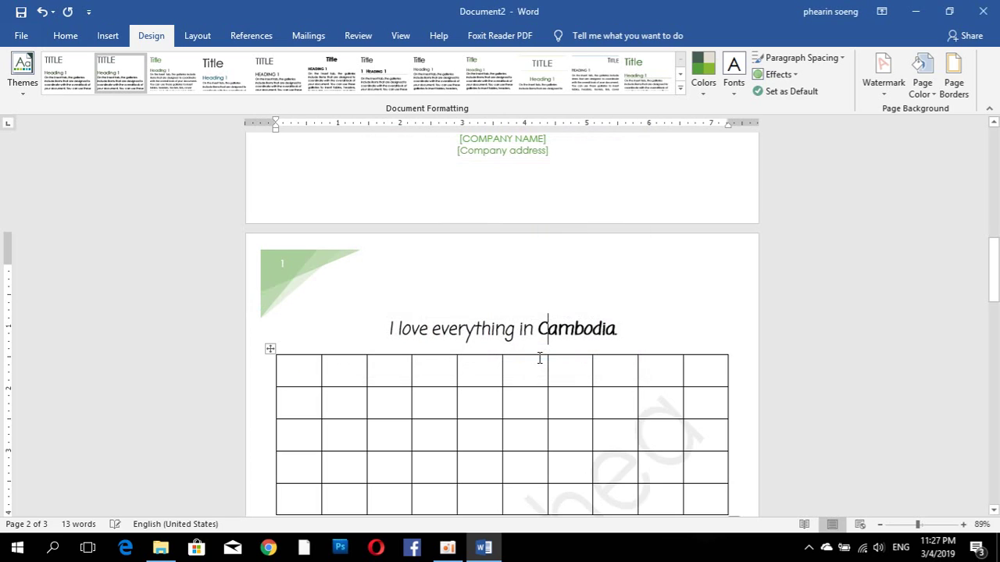
mouse_move(994, 258)
left_mouse_down()
mouse_move(997, 328)
mouse_move(997, 182)
left_mouse_up()
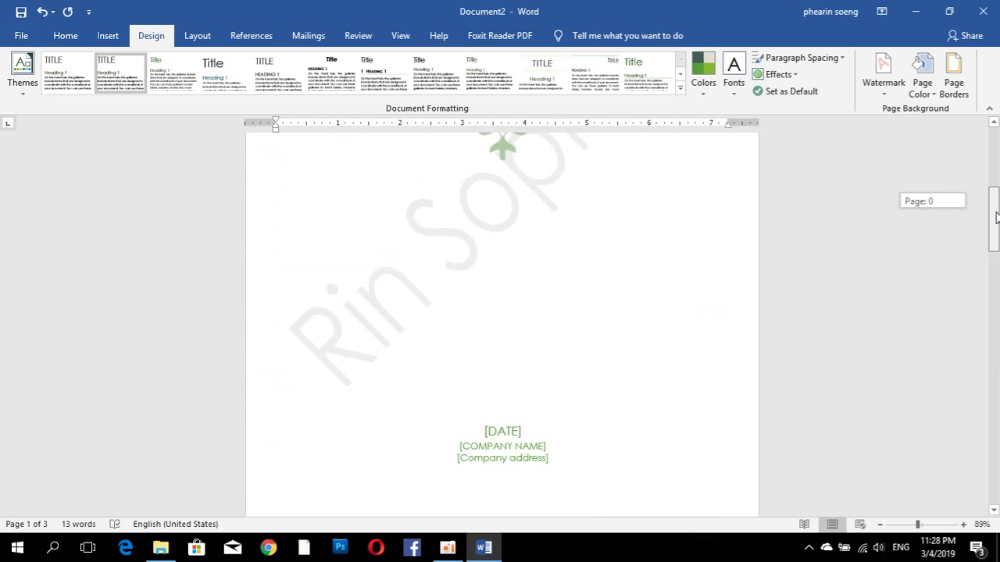
left_click_drag(997, 182, 997, 262)
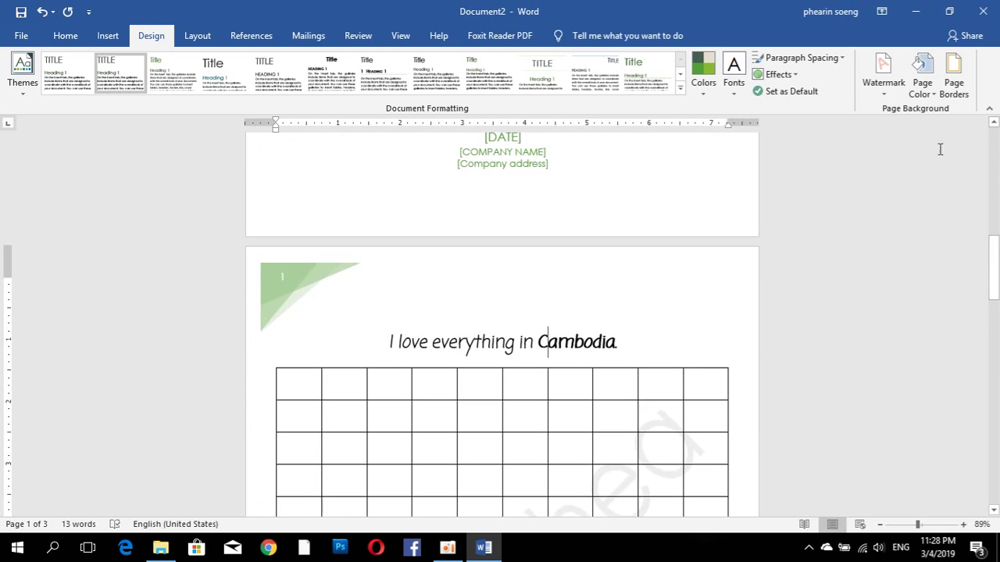
Set the page colour to white, then load BMP file 1 as a Fill Effects texture and cancel
left_click(931, 100)
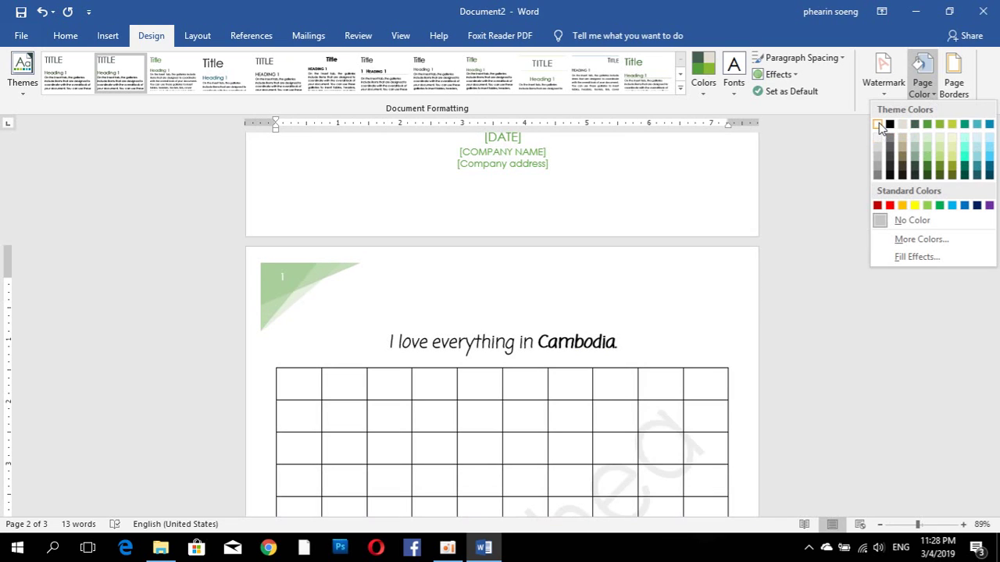
left_click(878, 124)
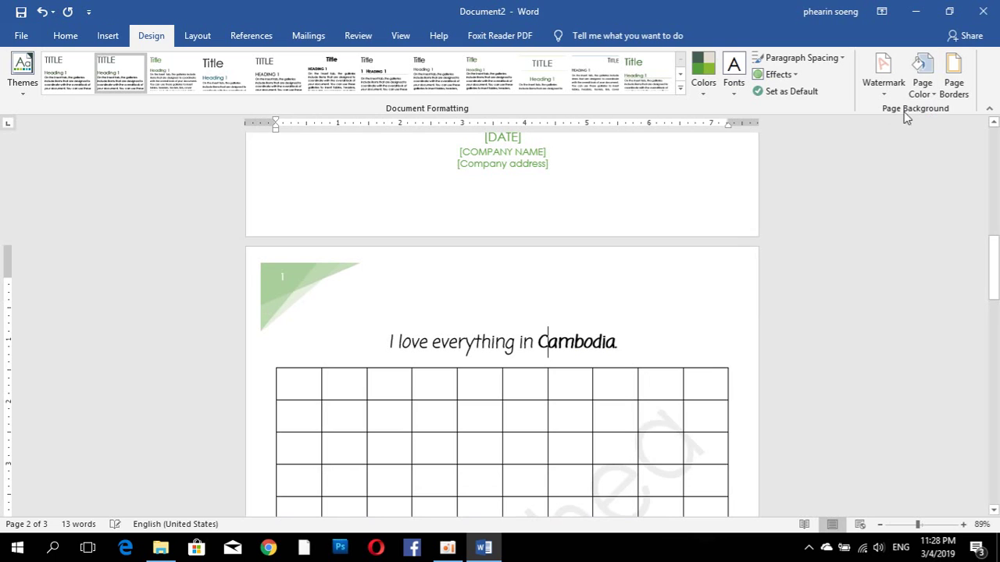
left_click(922, 84)
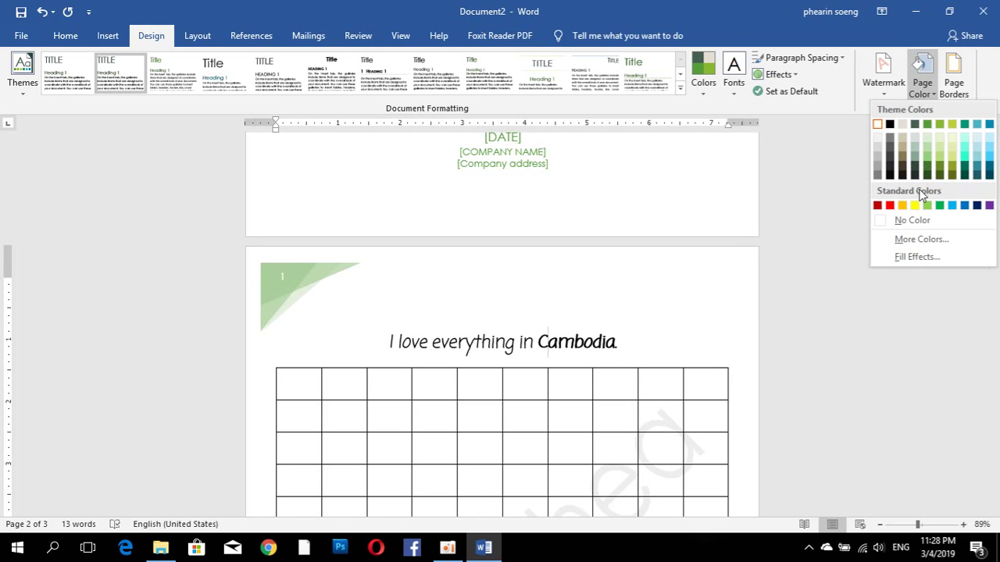
left_click(916, 257)
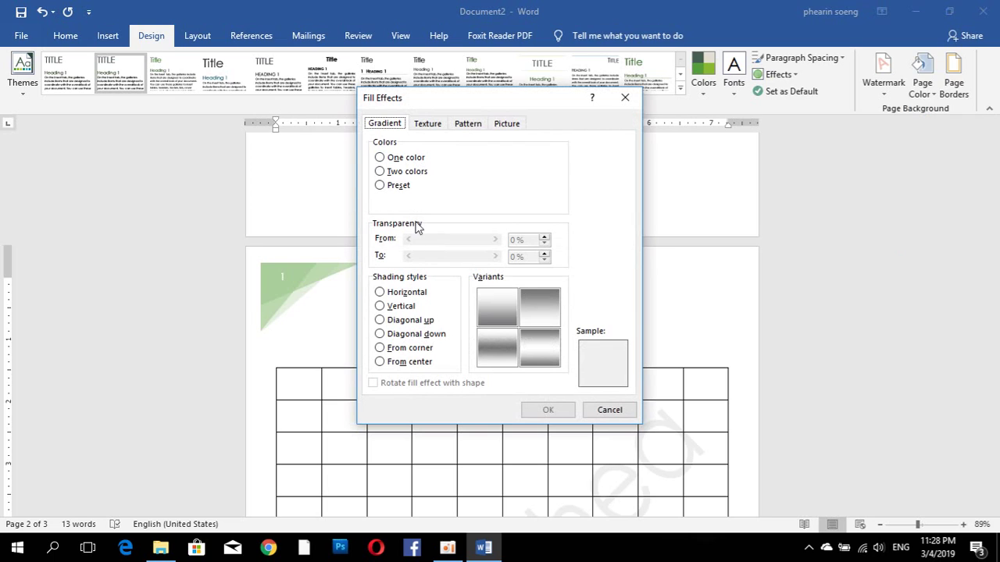
left_click(429, 125)
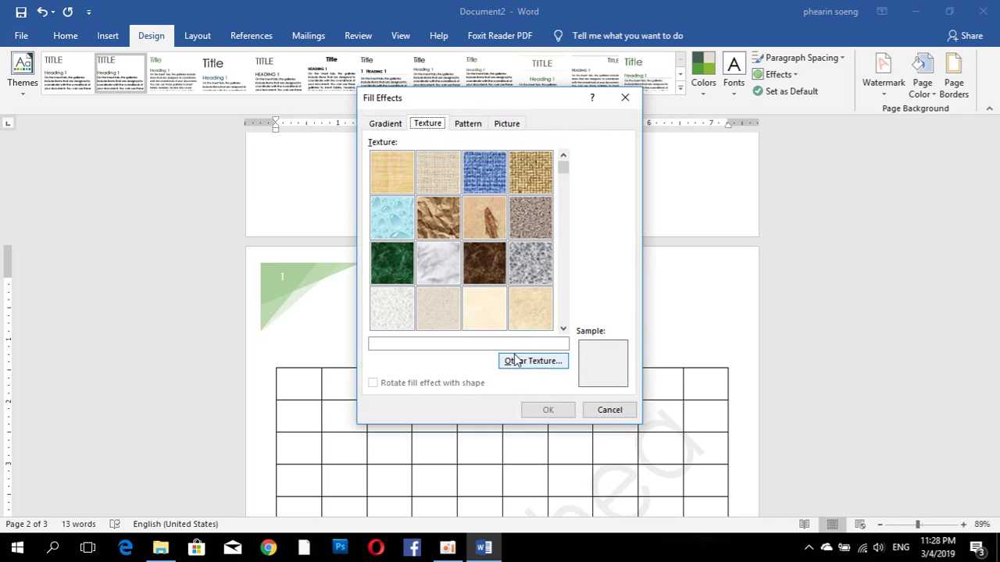
left_click(515, 361)
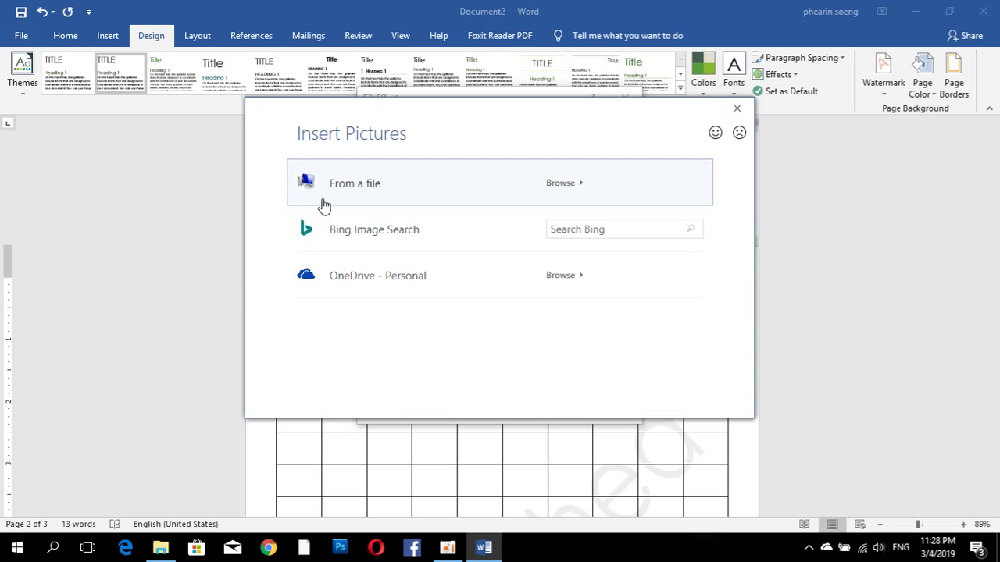
left_click(342, 194)
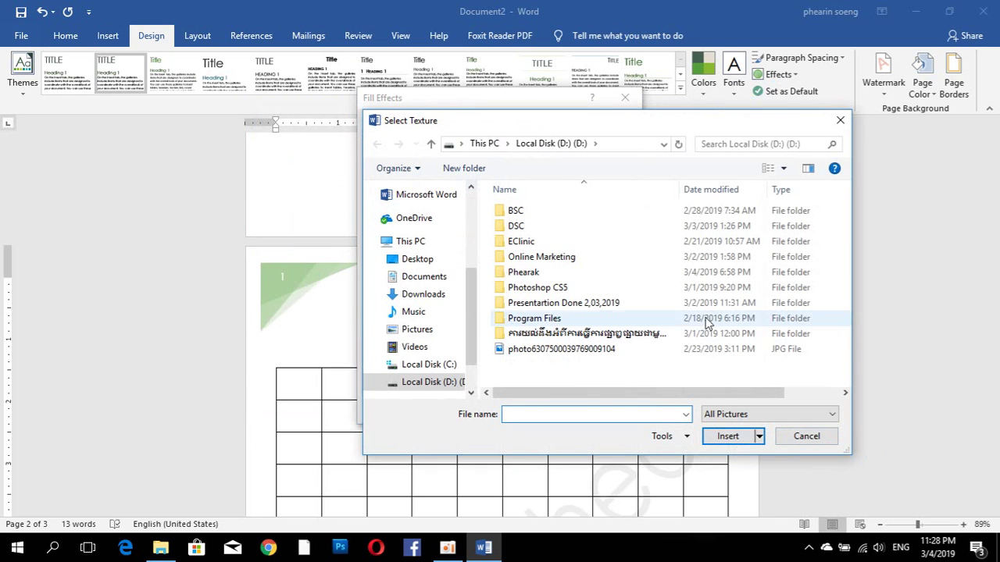
double_click(537, 289)
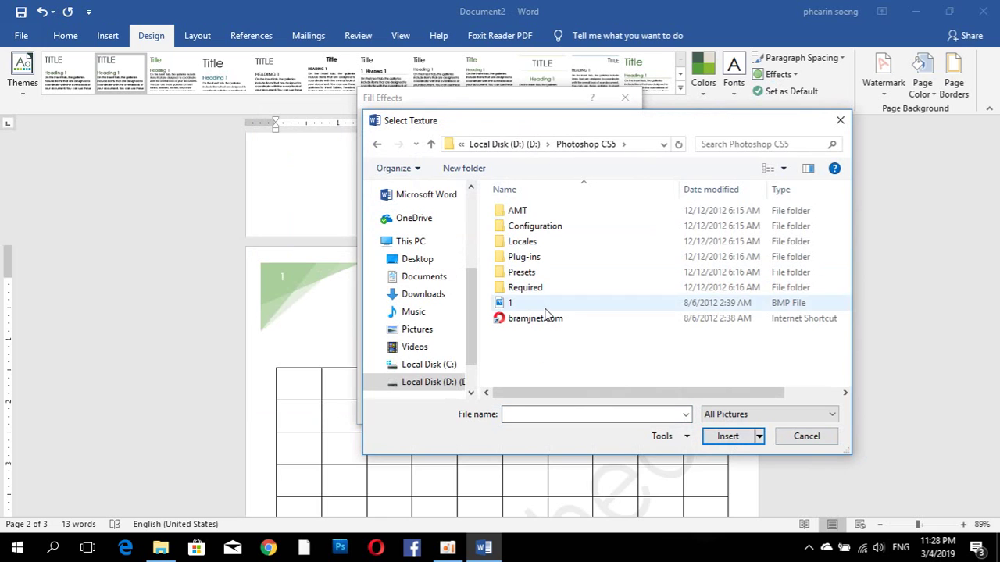
double_click(518, 304)
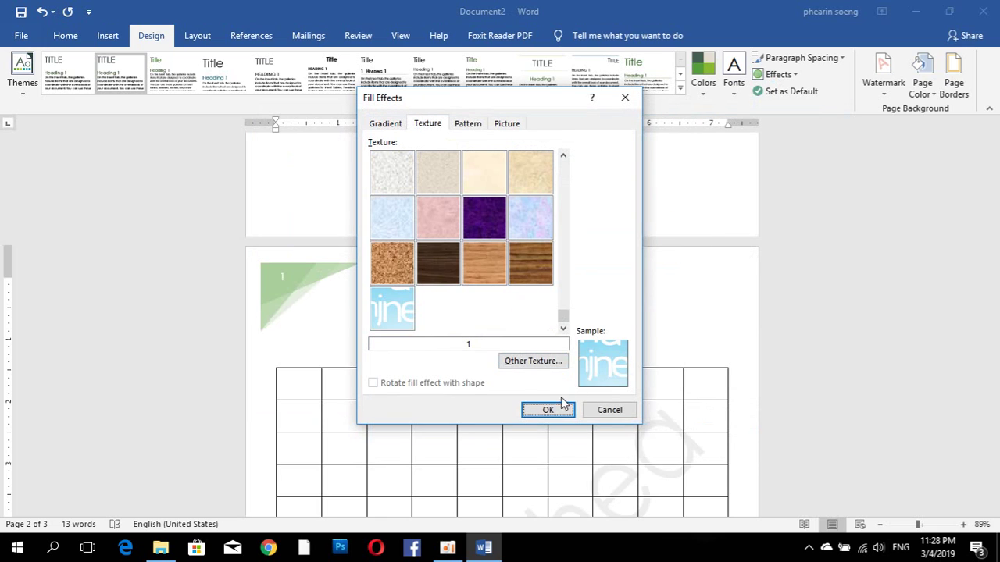
left_click(600, 411)
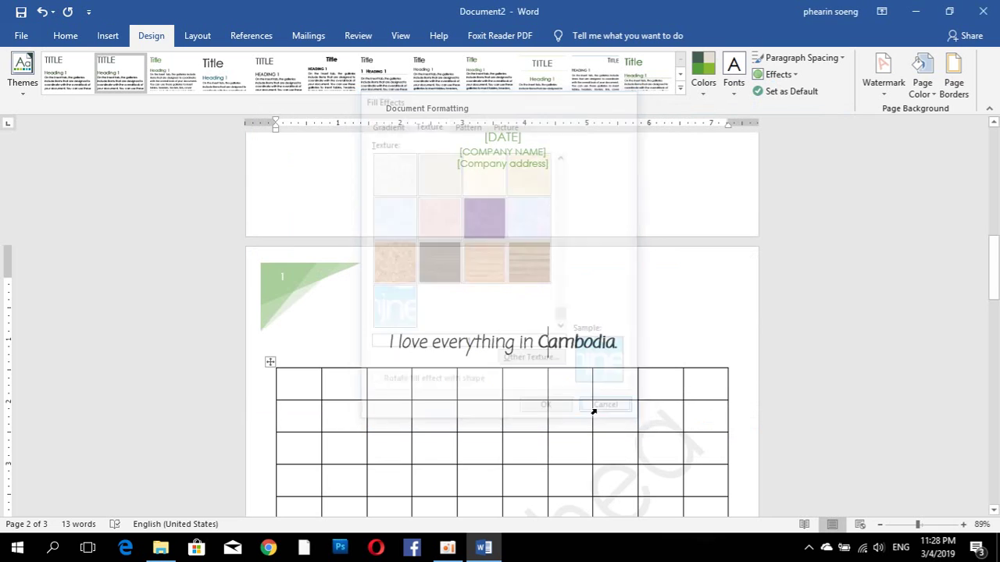
Give every page a 3-D box border with a thick 3 pt double line
left_click(952, 82)
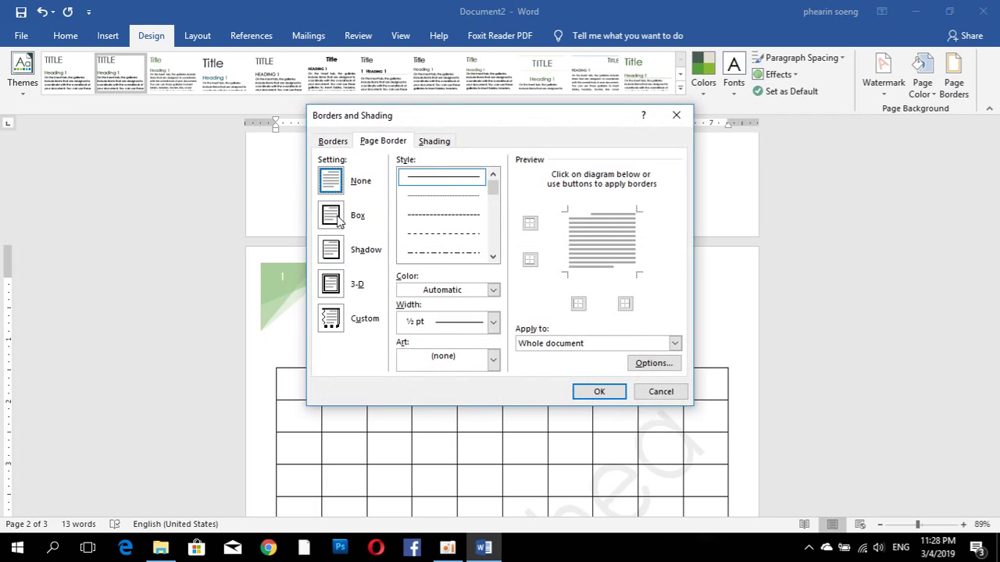
left_click(334, 218)
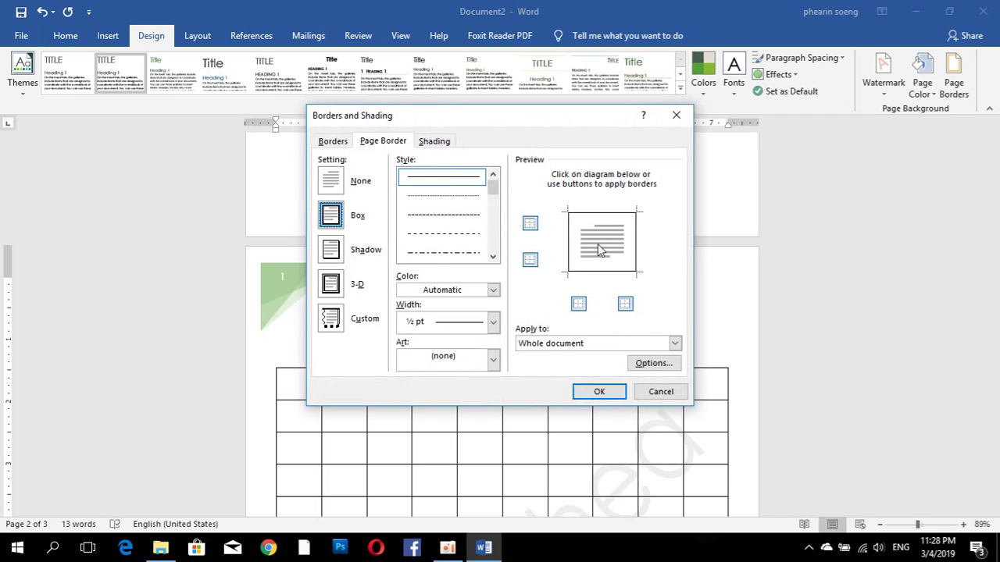
left_click(328, 285)
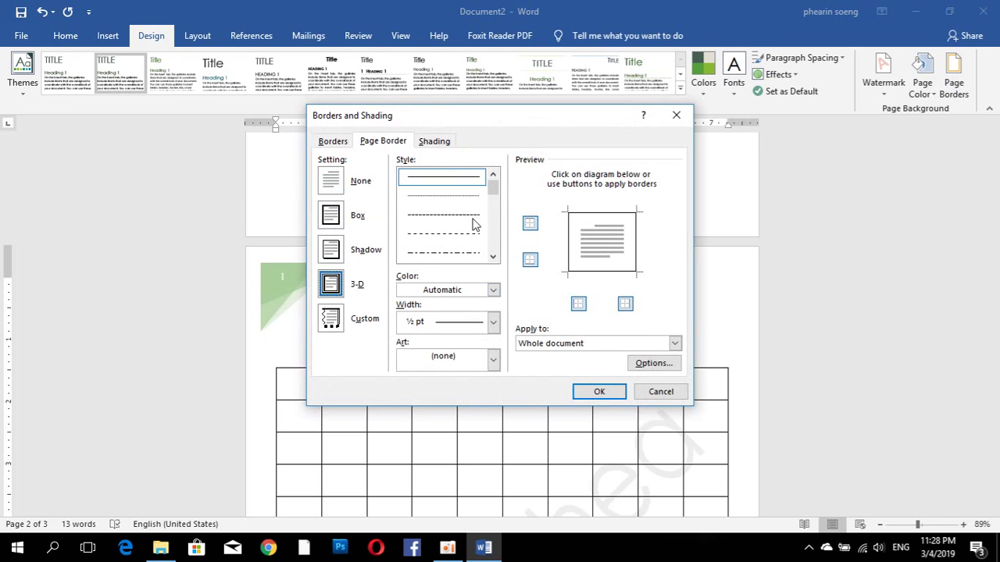
left_click_drag(493, 189, 493, 211)
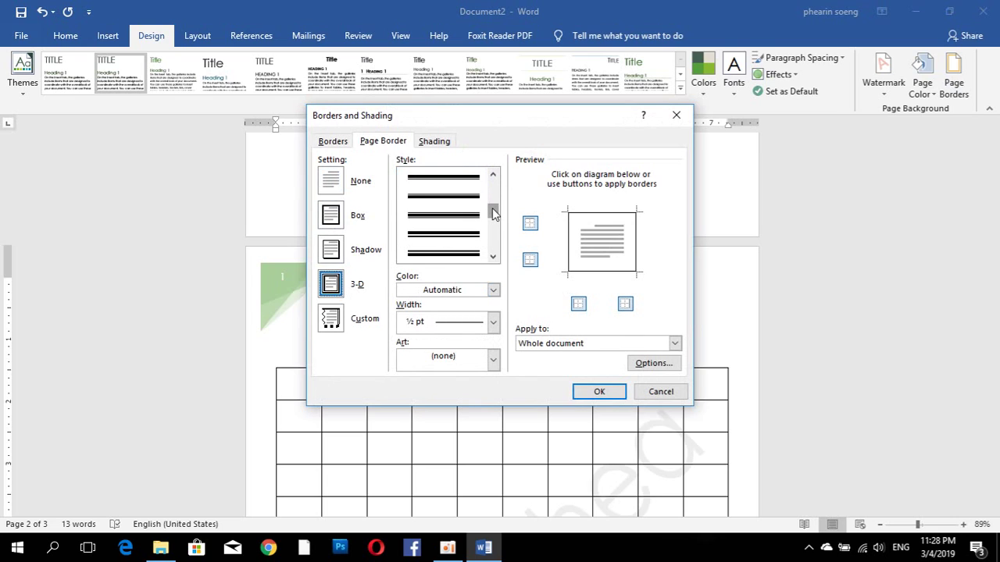
left_click(446, 224)
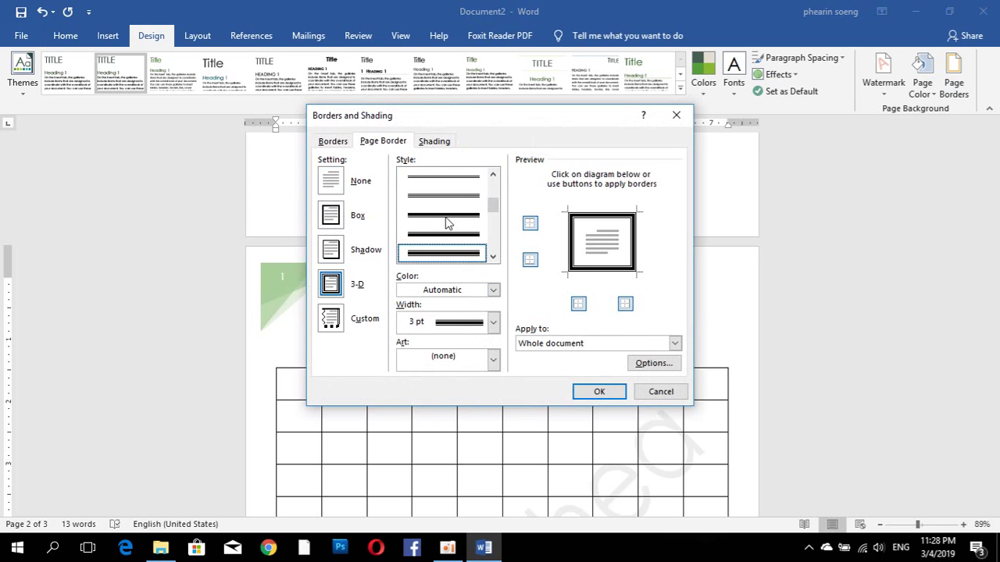
left_click(590, 392)
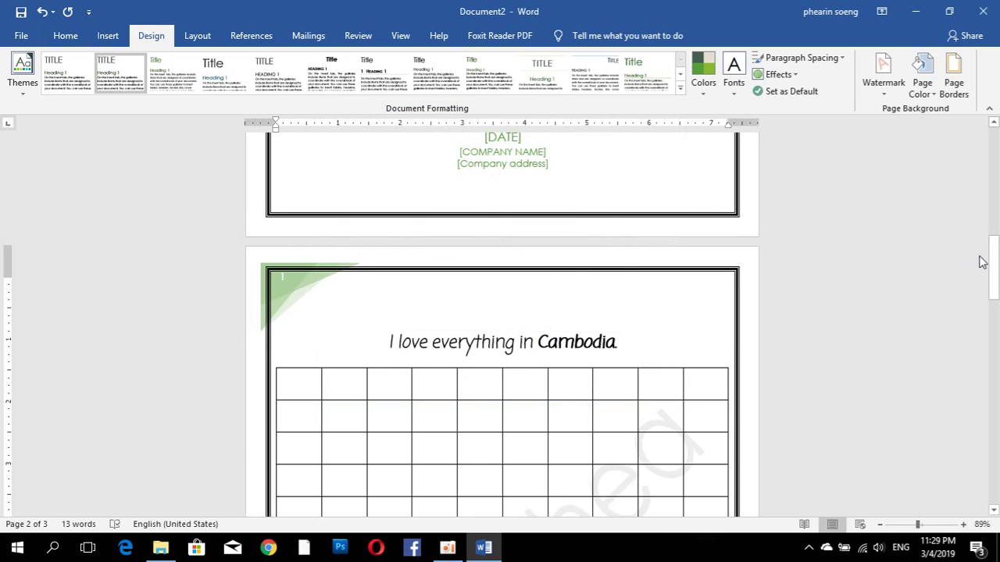
mouse_move(996, 260)
left_mouse_down()
mouse_move(998, 312)
mouse_move(986, 118)
left_mouse_up()
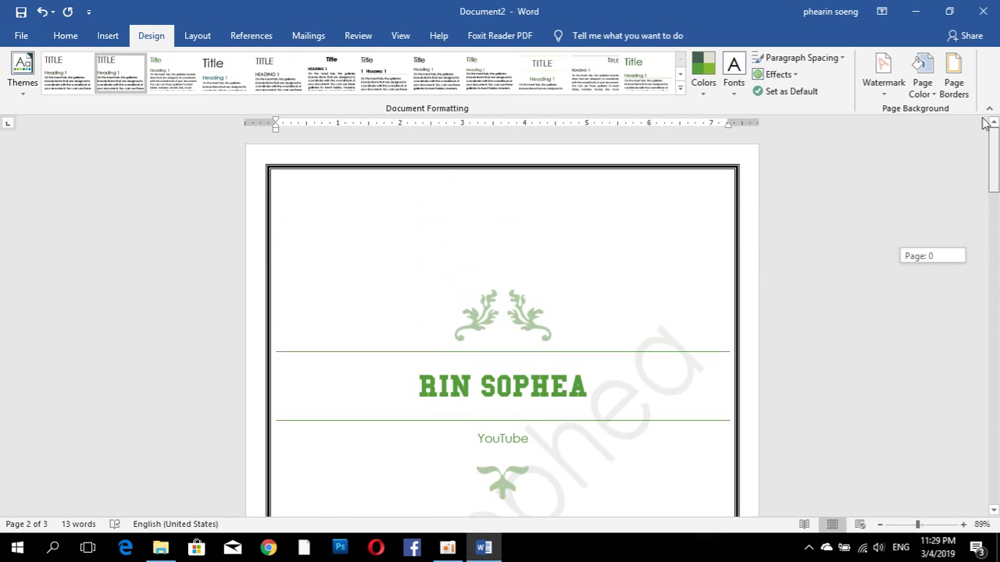
scroll(998, 172, "down", 1)
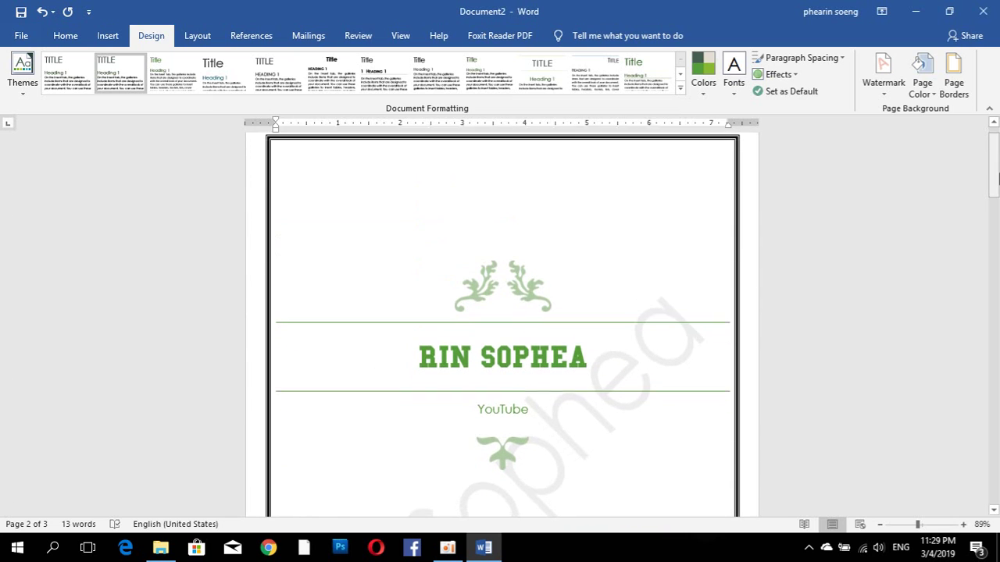
Browse the Layout tab's Margins, Orientation and Size presets
left_click(194, 39)
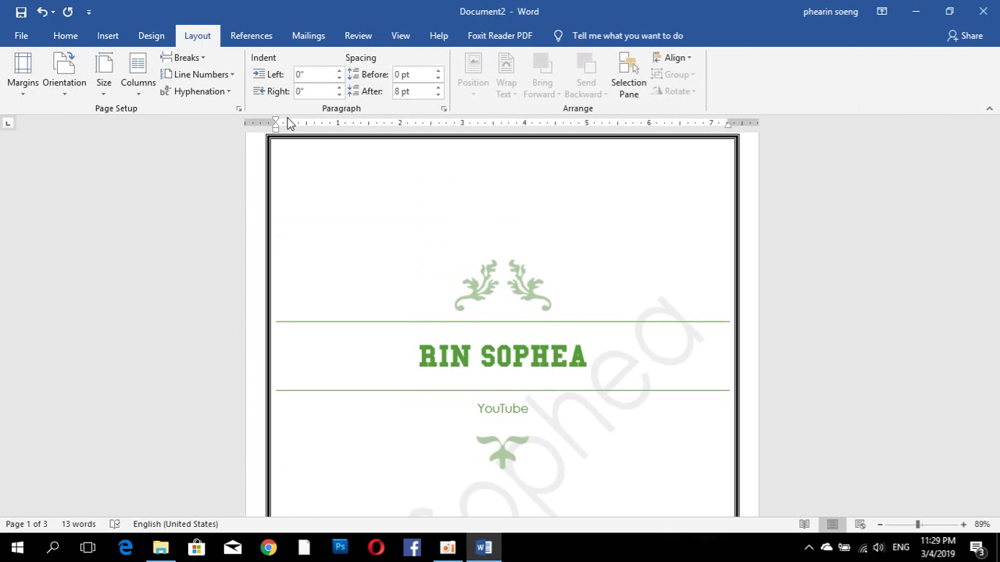
left_click(15, 93)
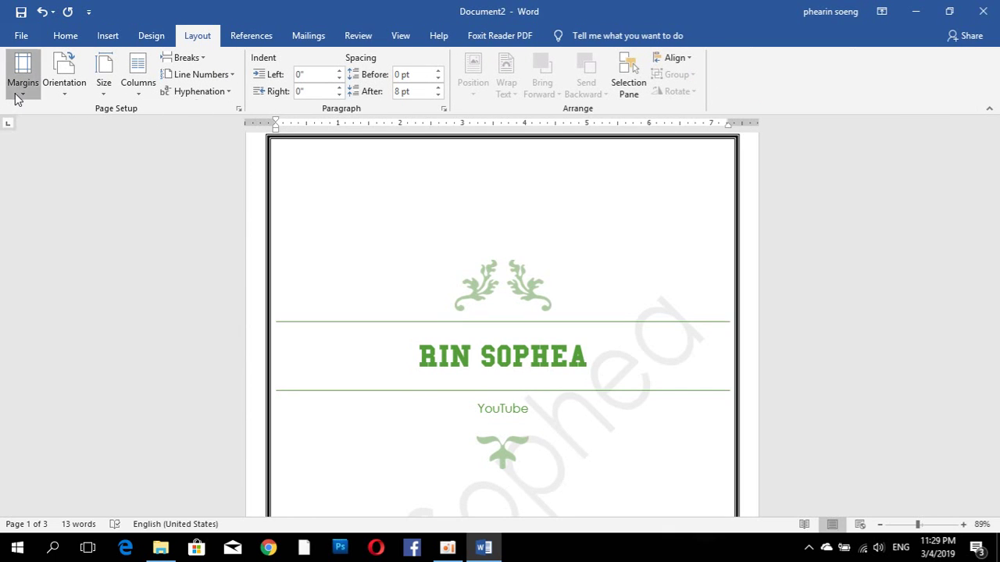
left_click(69, 90)
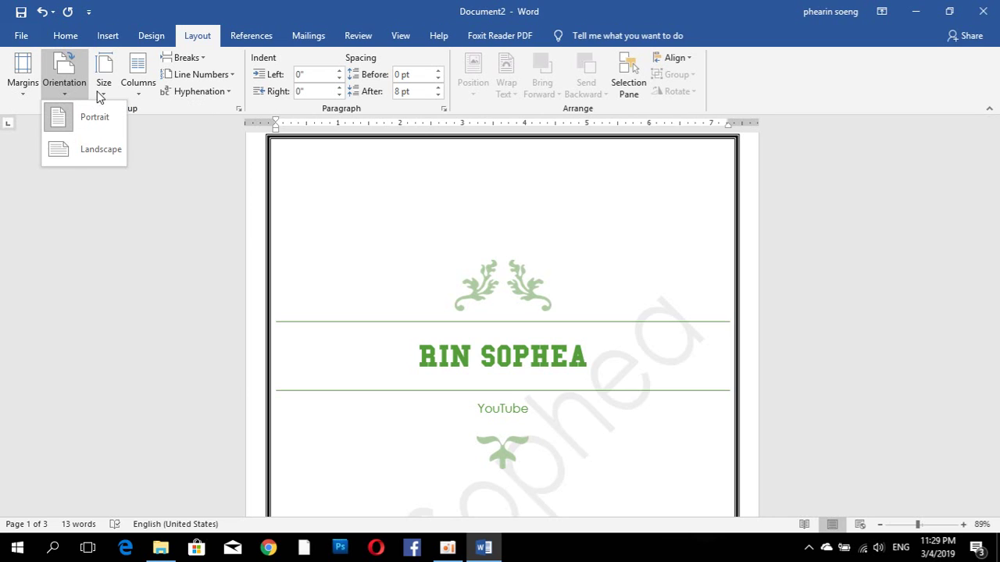
left_click(102, 88)
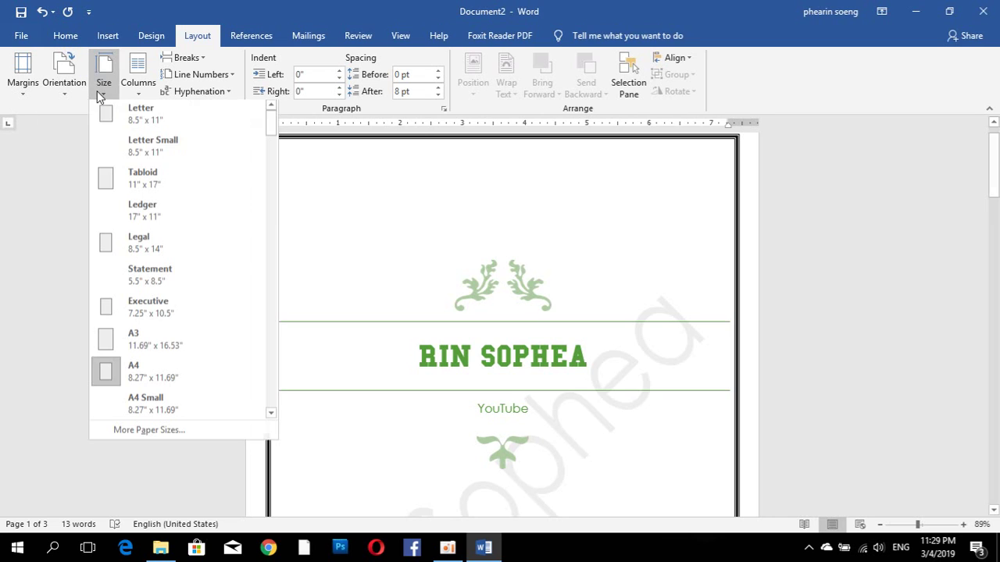
Split the page into two columns, then undo it to keep a single column
left_click(147, 87)
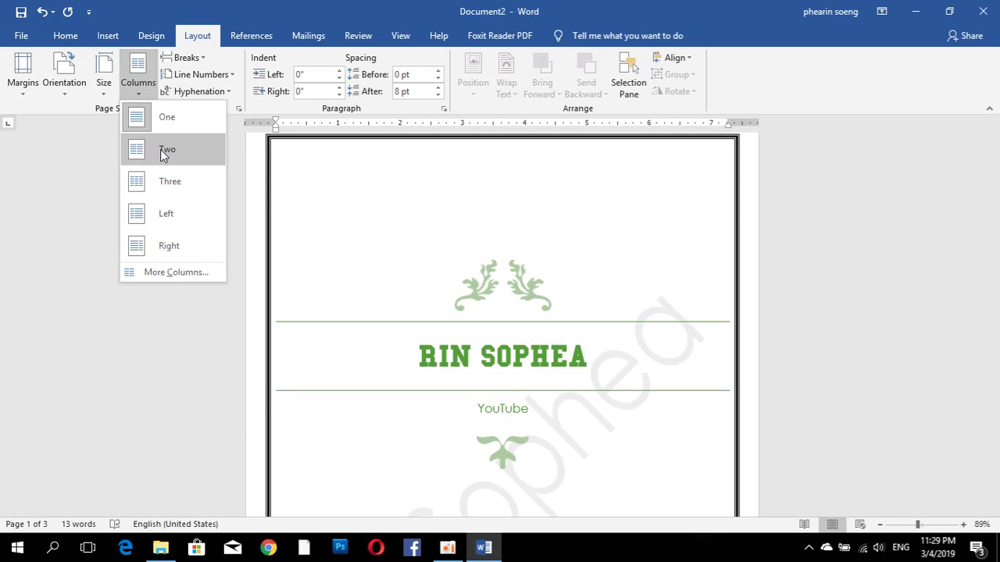
left_click(164, 181)
scroll(446, 264, "down", 10)
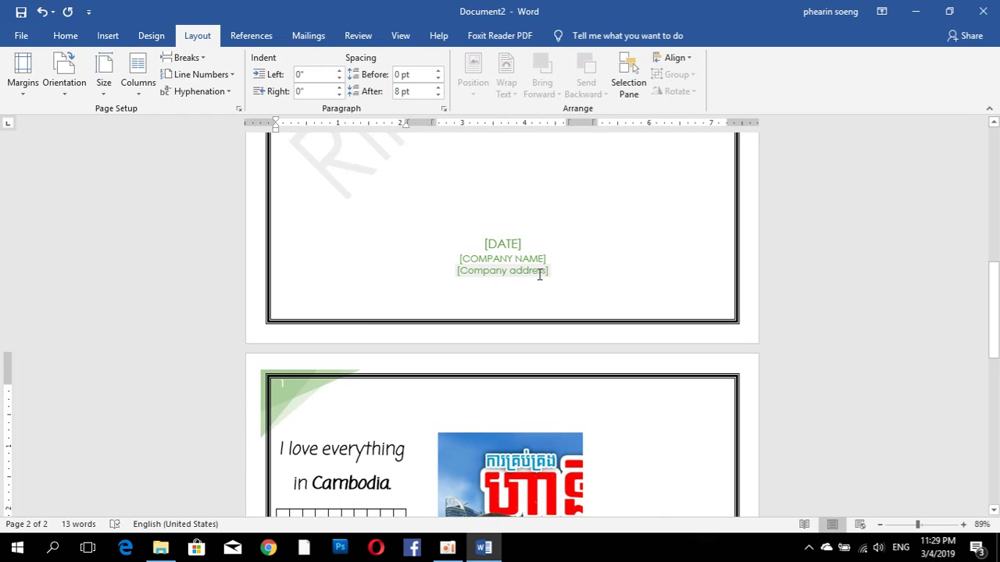
key("ctrl+z")
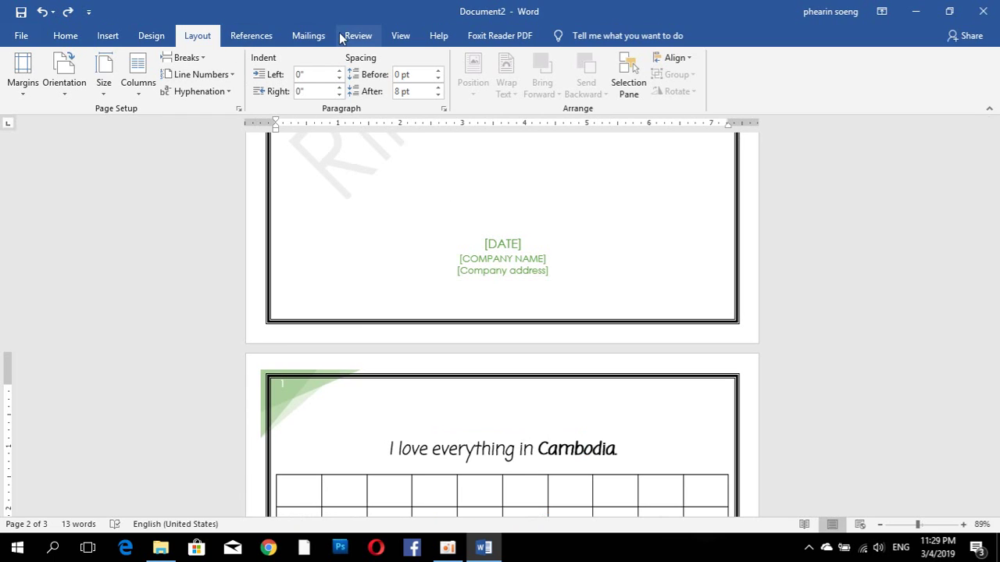
scroll(852, 319, "up", 3)
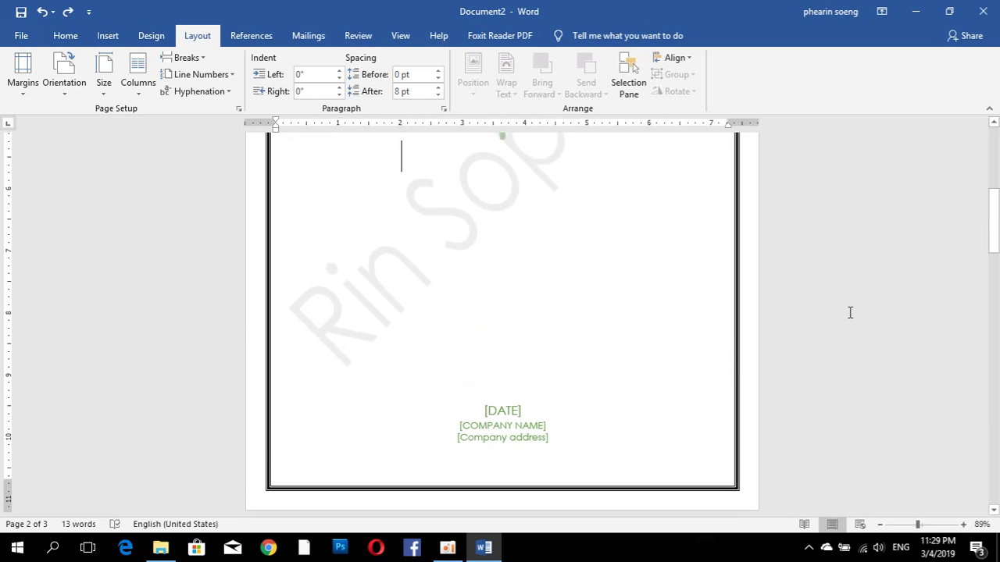